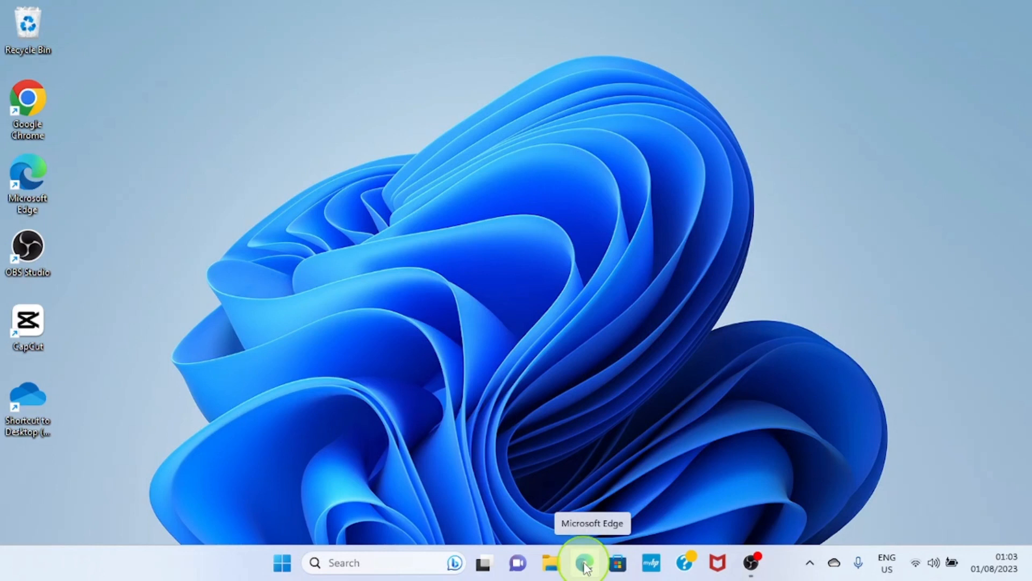
Step: Open Microsoft Edge and go to the canva.com website
left_click(586, 568)
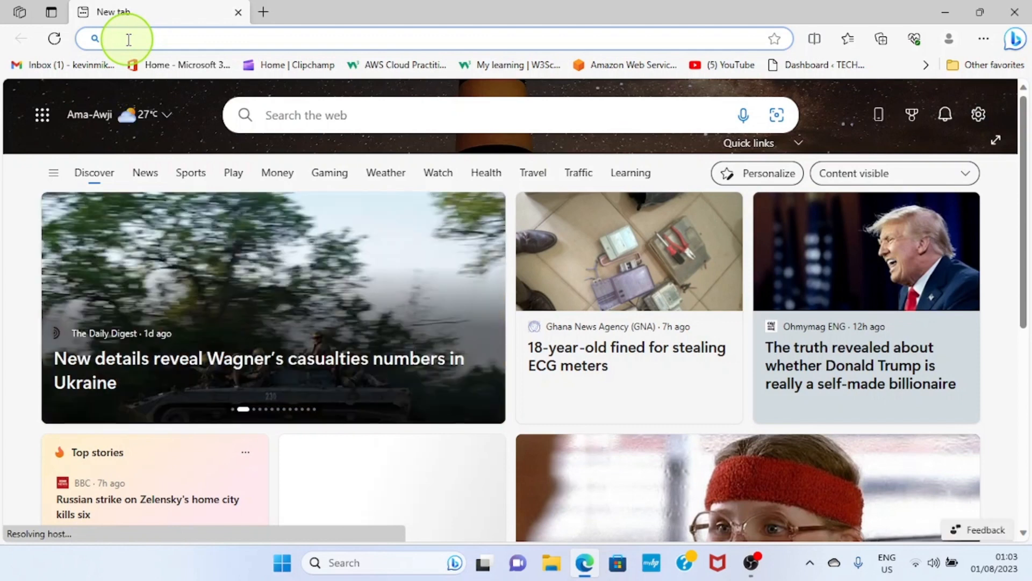
type("c")
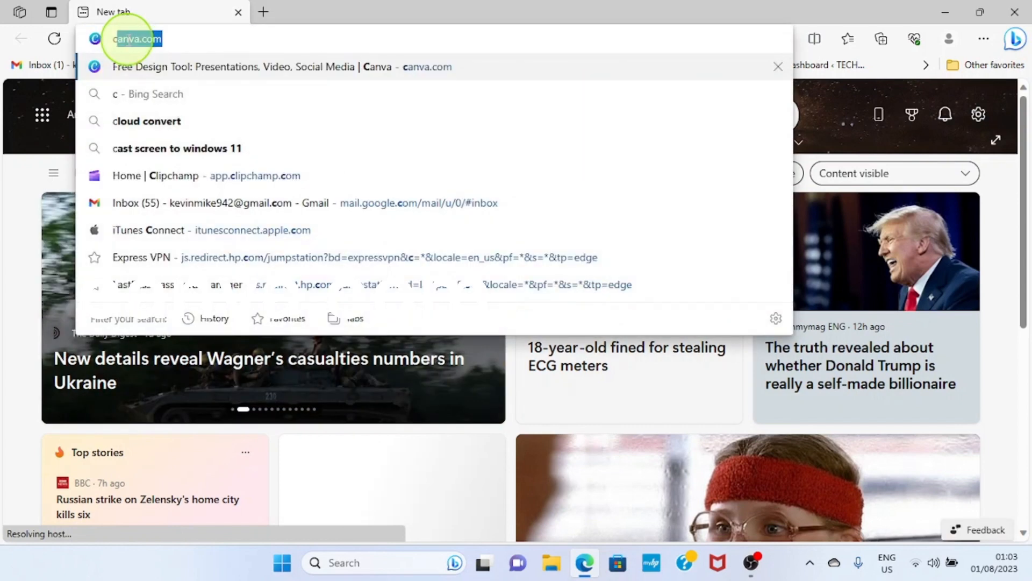
type("a")
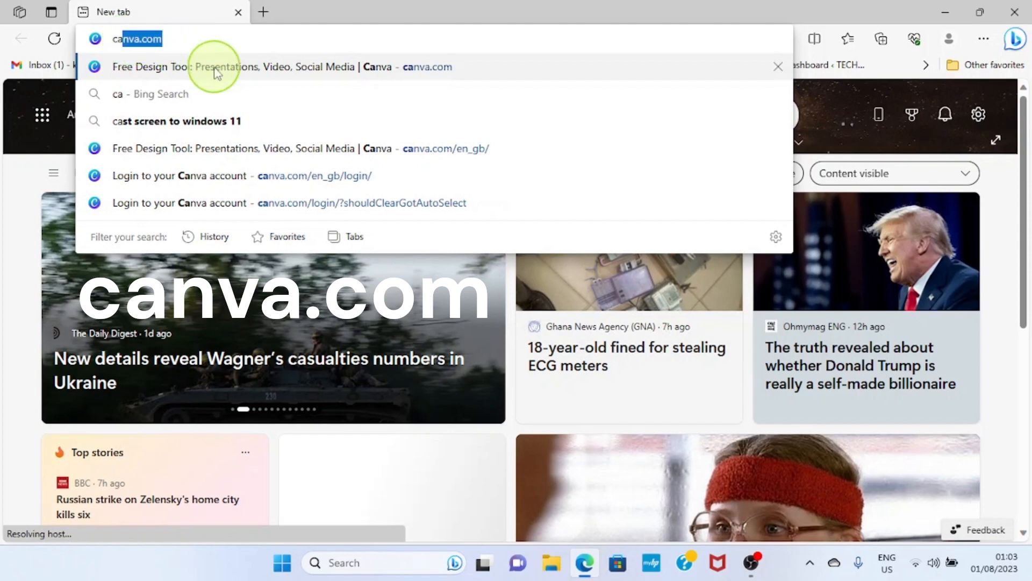
left_click(230, 65)
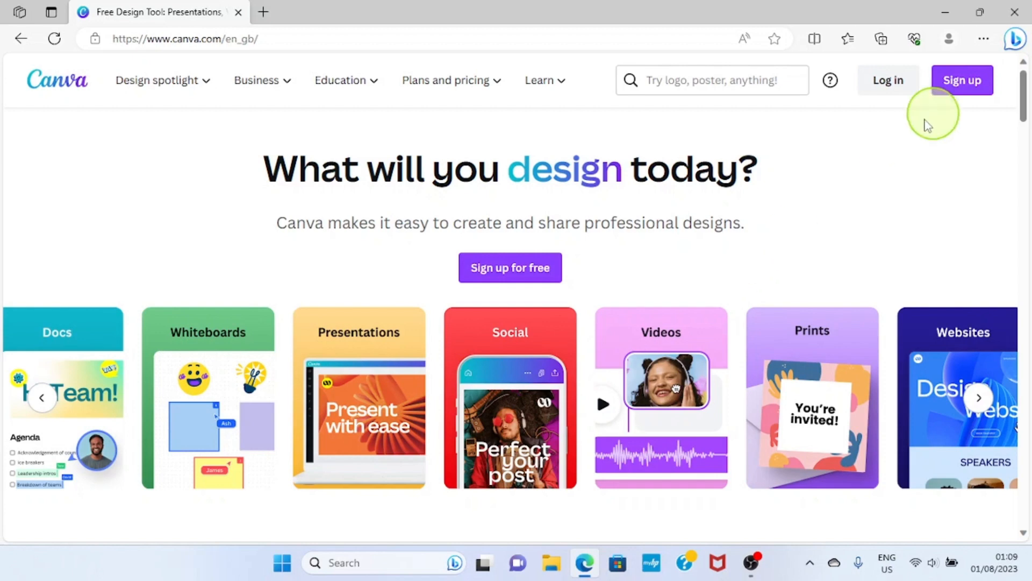
Step: Sign up for Canva with the second listed Google account and dismiss the Canva Pro free trial offer
left_click(960, 86)
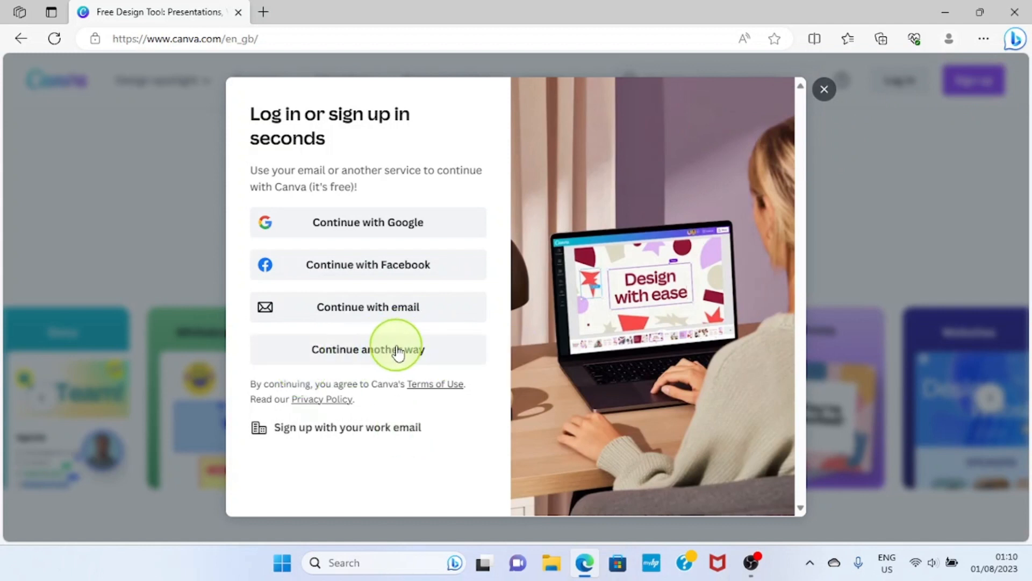
left_click(345, 233)
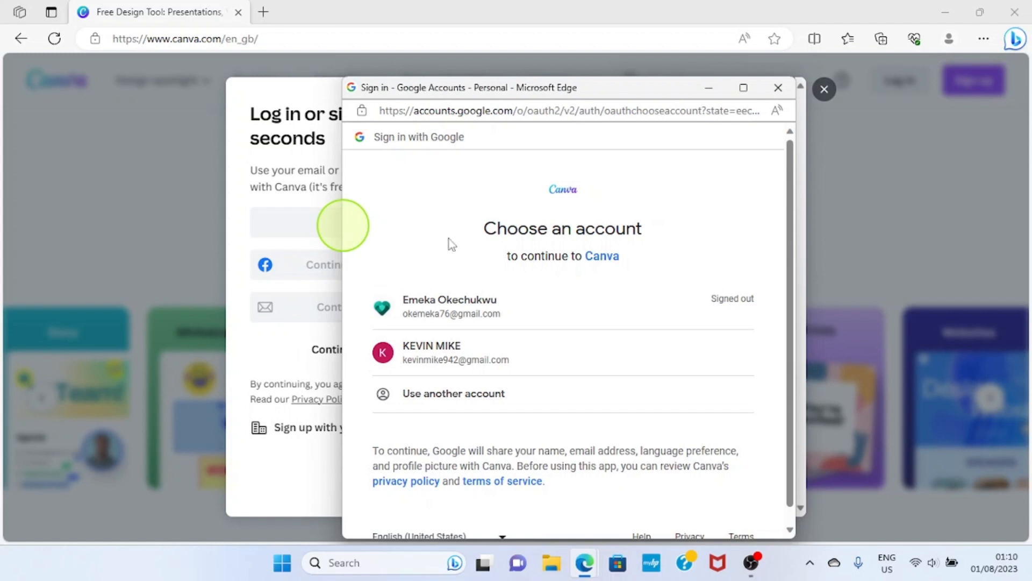
left_click(358, 370)
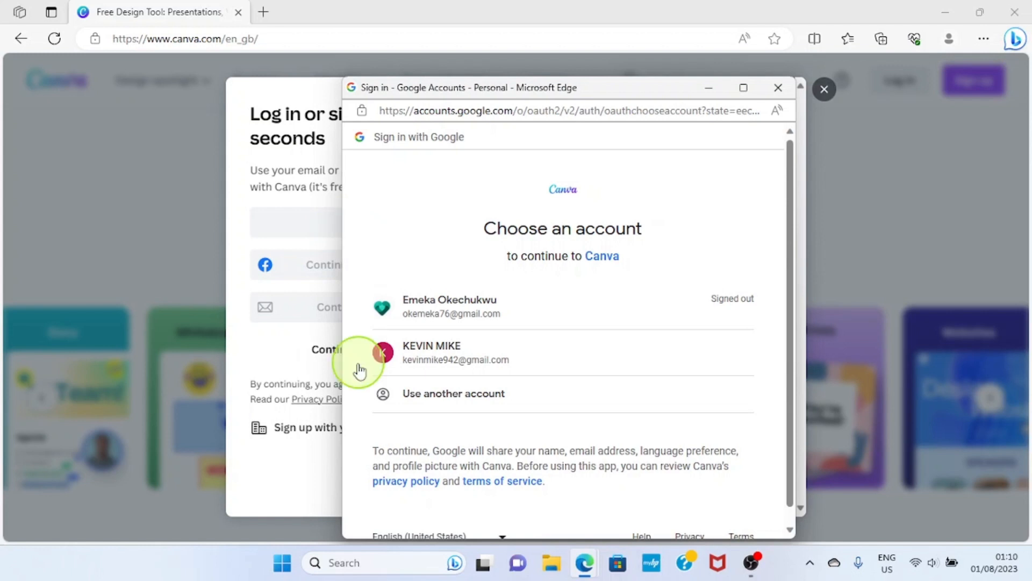
left_click(506, 366)
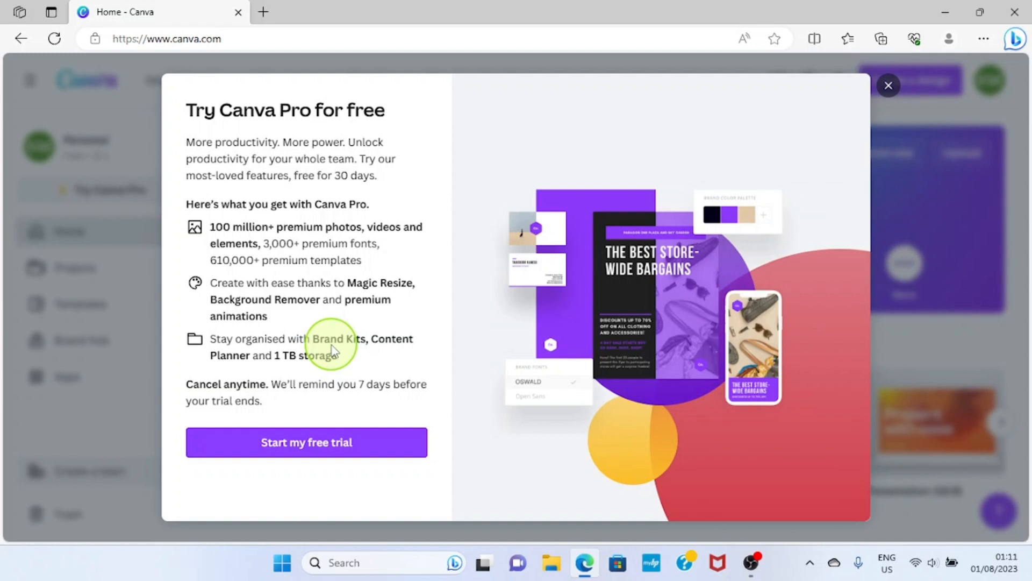
left_click(889, 86)
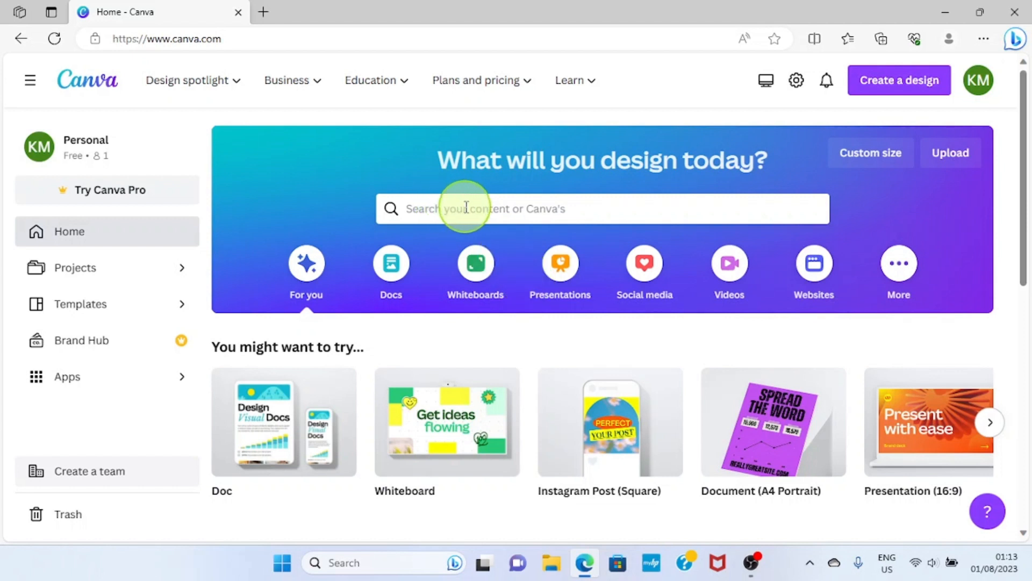
Step: Search the templates for "flyer" and pick the "restaurant flyers" suggestion
left_click(466, 208)
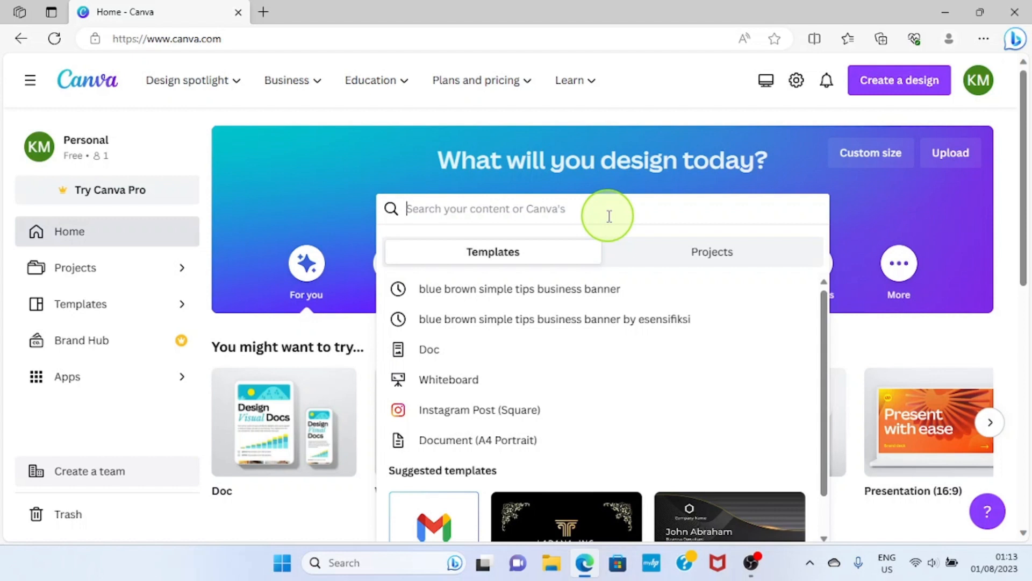
type("fl")
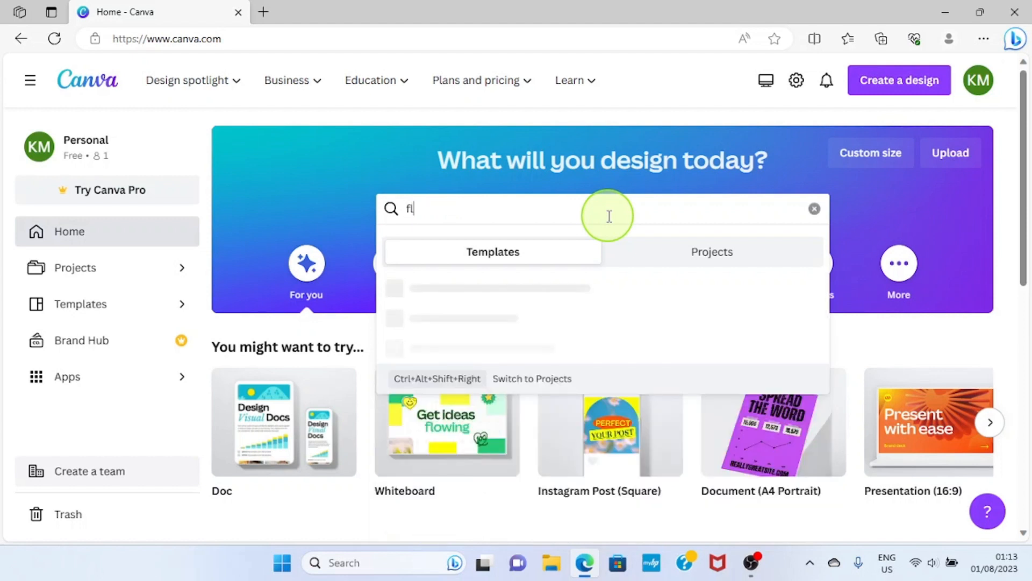
type("yer")
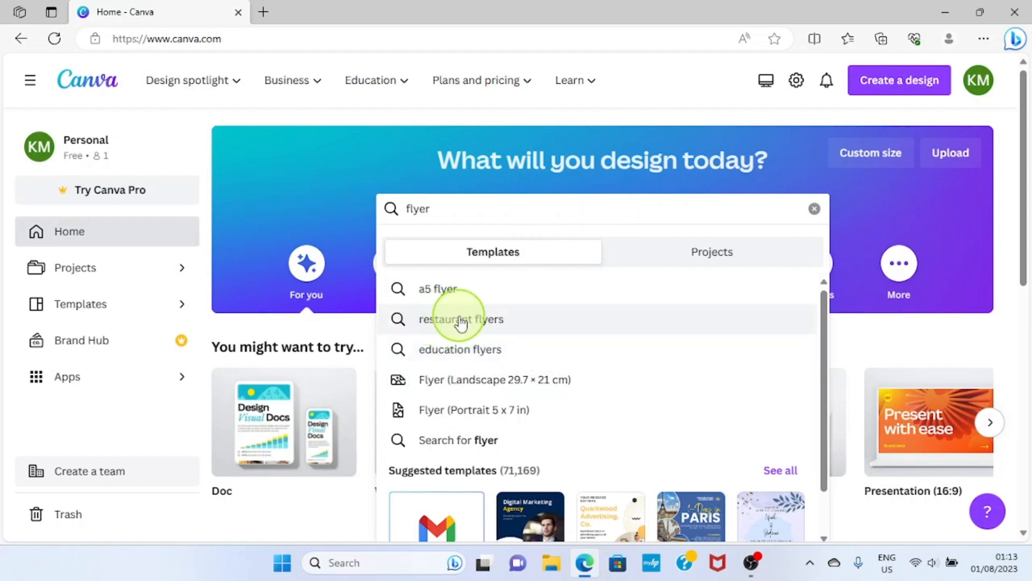
left_click(487, 320)
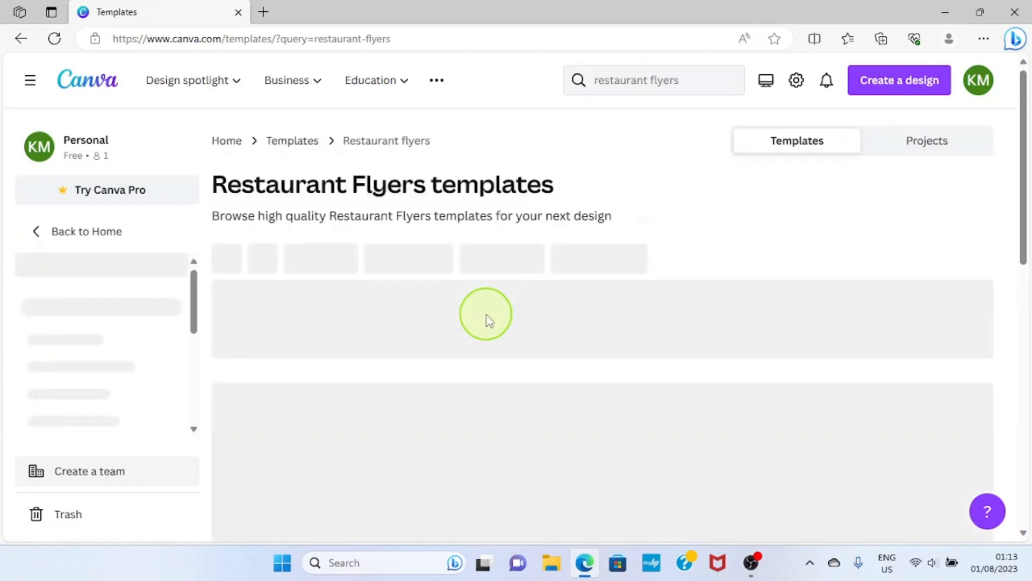
Step: Browse the restaurant flyer templates and open the preview of the Dark Mexican Food Promotional Flyer
scroll(1028, 537, "down", 5)
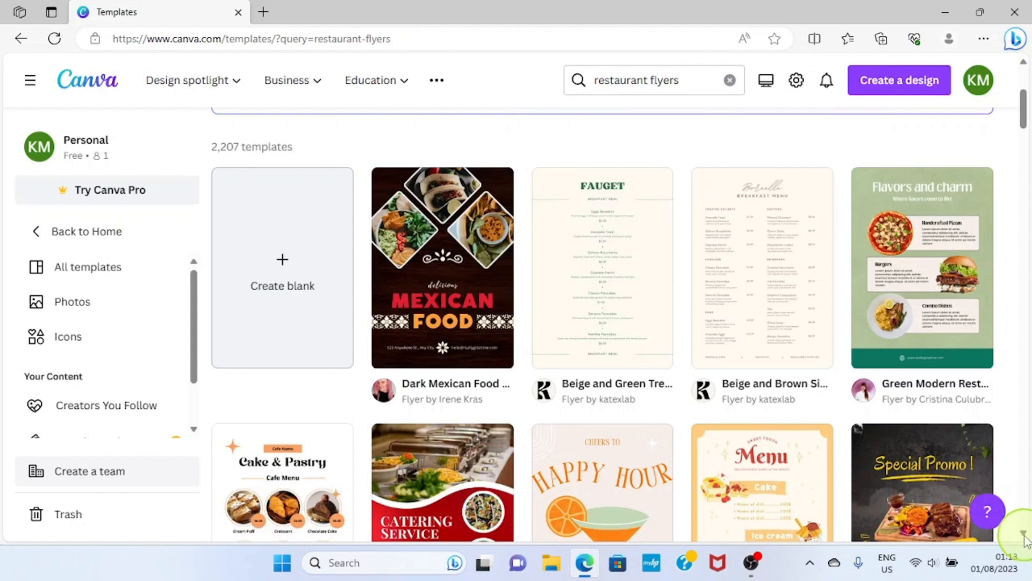
scroll(1024, 535, "down", 3)
scroll(1024, 535, "down", 4)
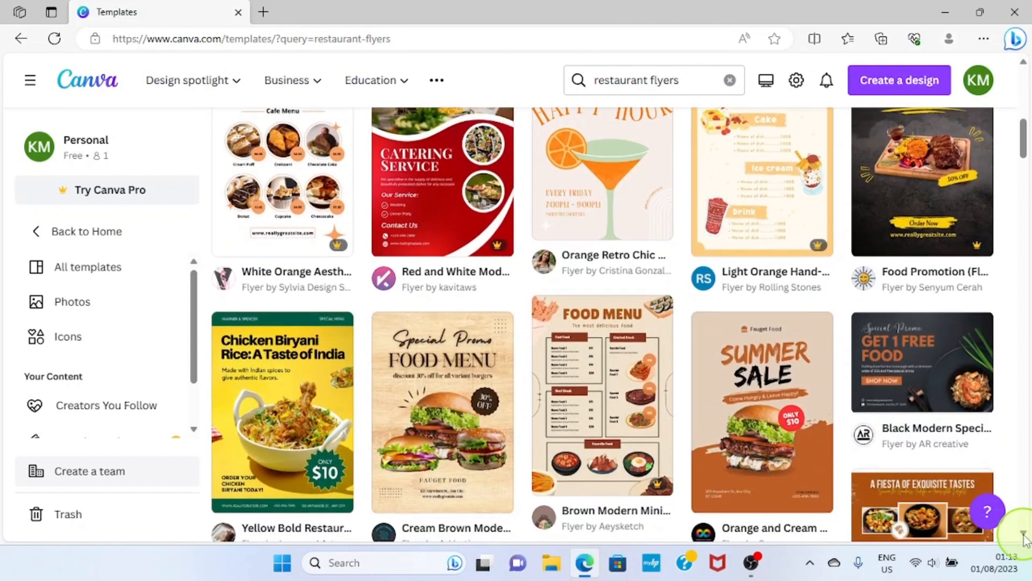
scroll(1025, 538, "down", 5)
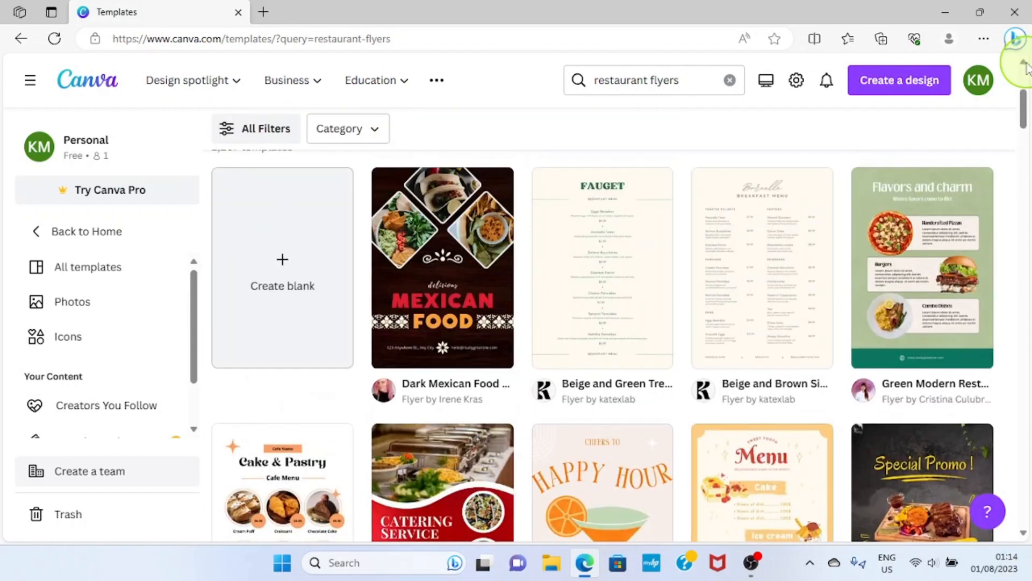
left_click(1024, 62)
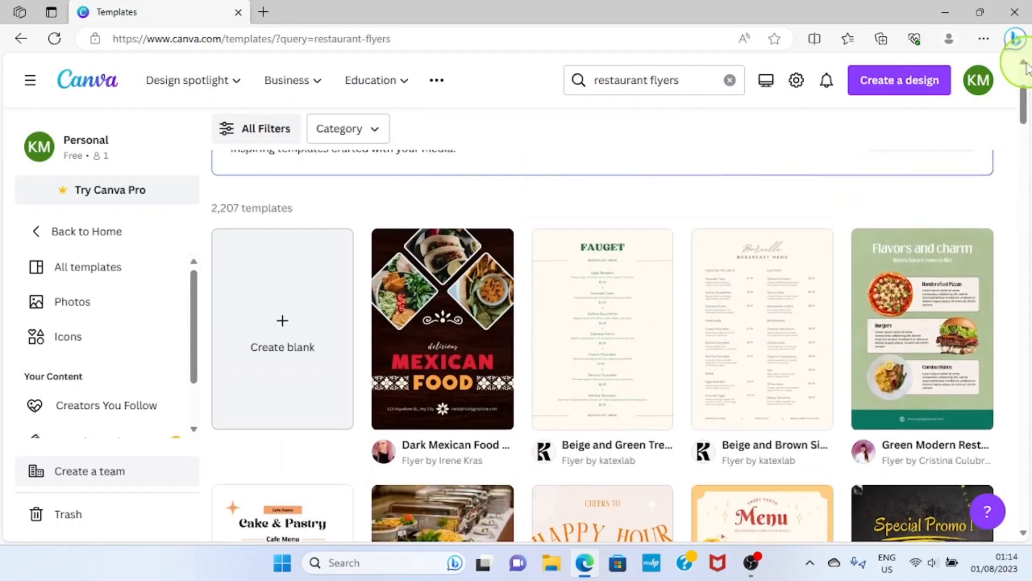
left_click(456, 344)
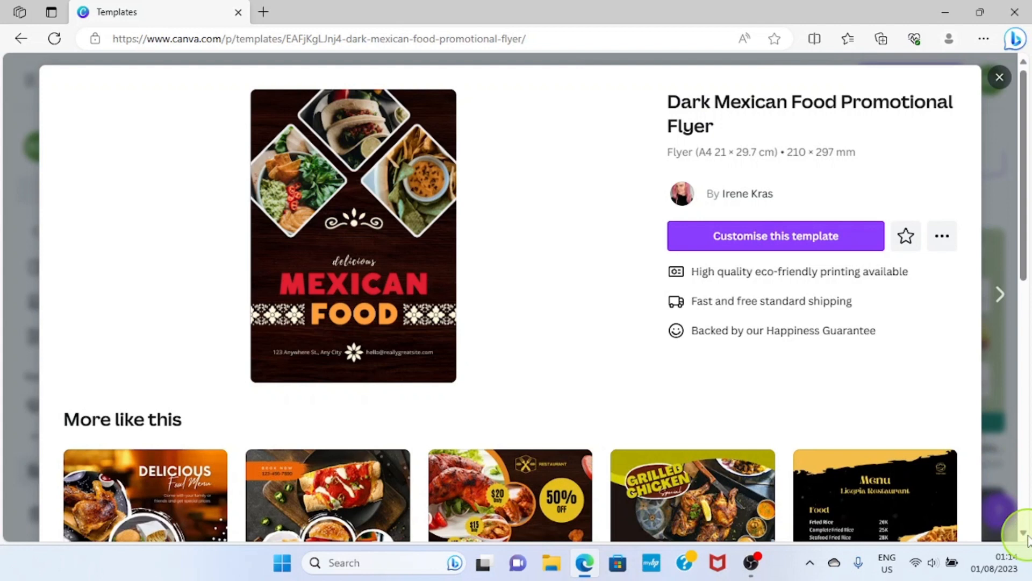
Step: Look over the similar templates, but open the Dark Mexican Food Promotional Flyer for customising in the editor
scroll(783, 357, "down", 5)
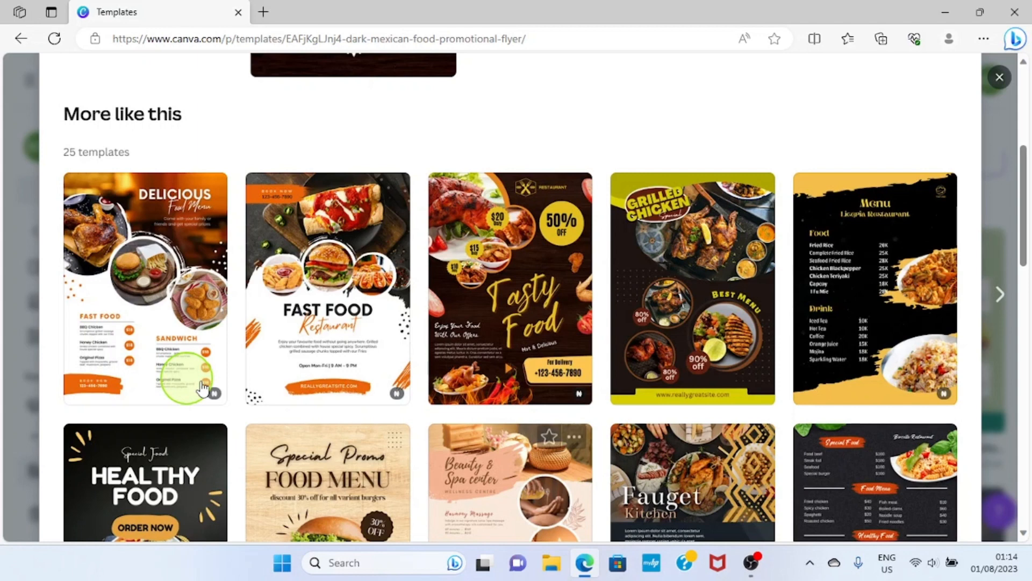
mouse_move(389, 398)
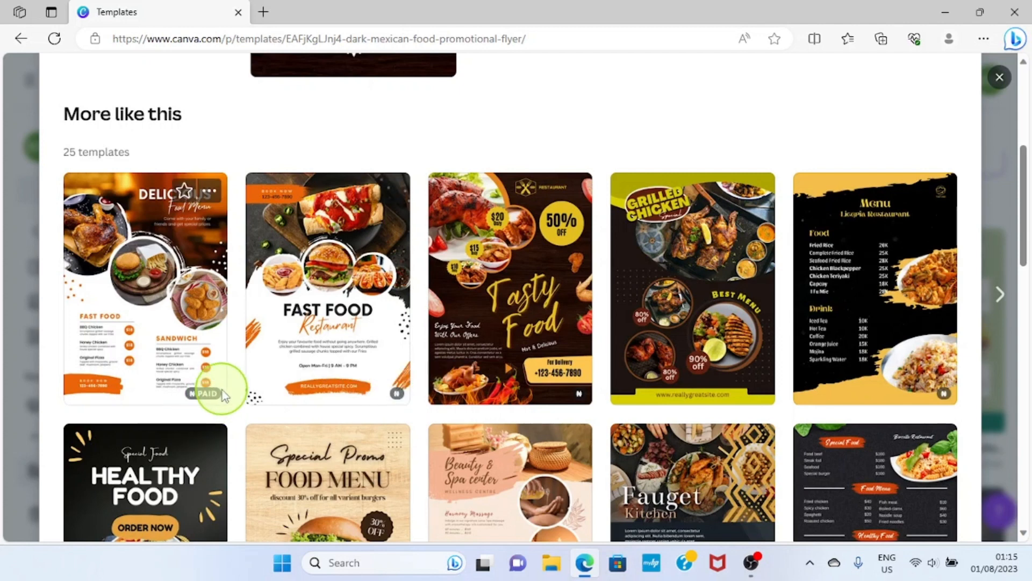
mouse_move(215, 392)
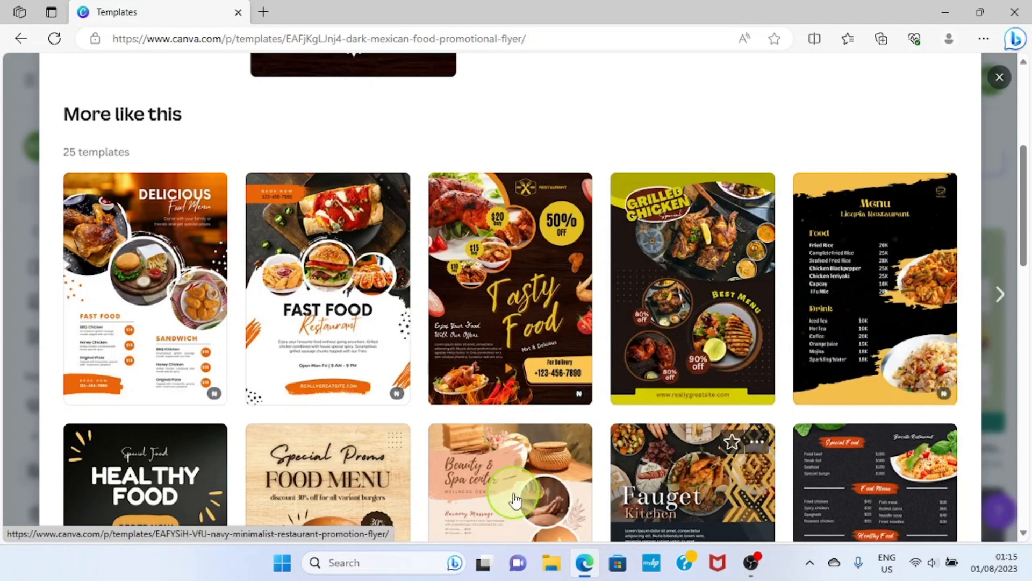
left_click(1023, 65)
left_click(1024, 67)
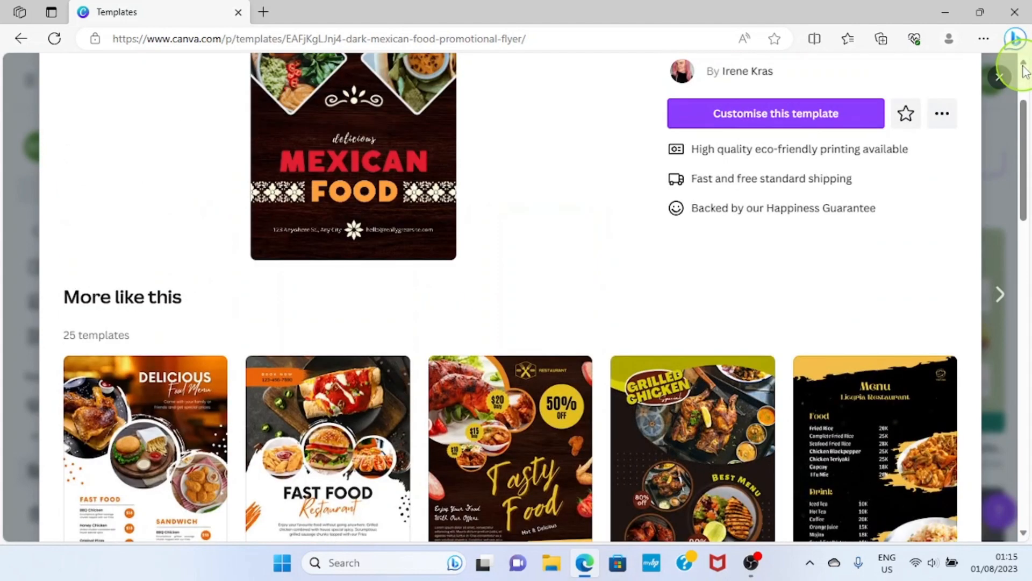
left_click(1024, 66)
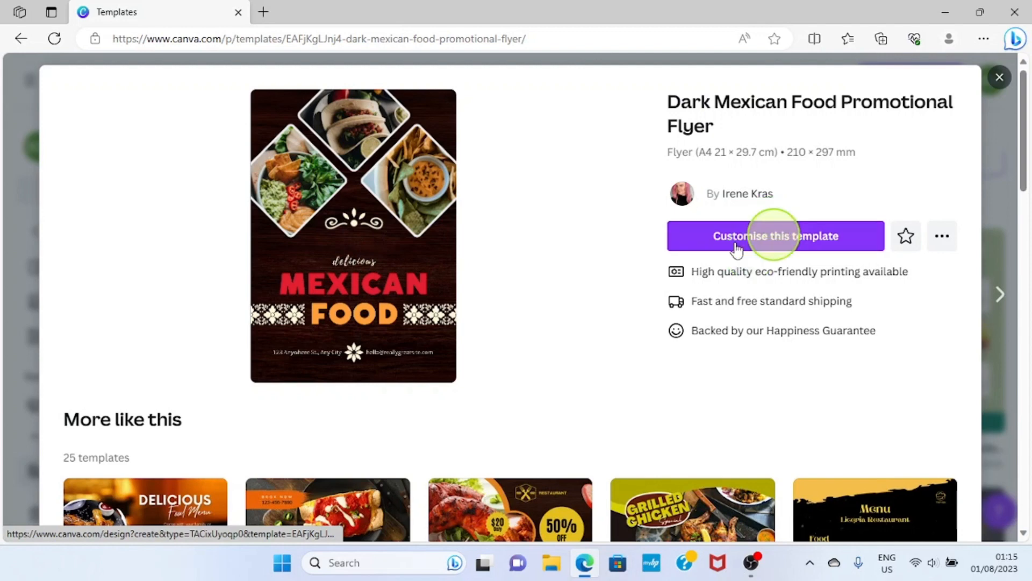
left_click(801, 227)
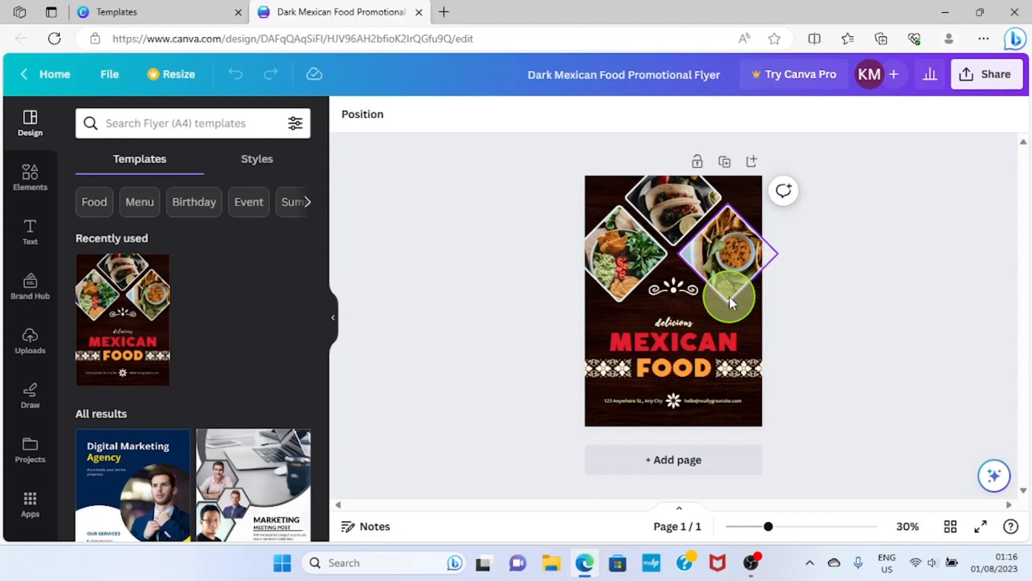
Step: Delete the "delicious" text line above the flyer's red headline
left_click(676, 324)
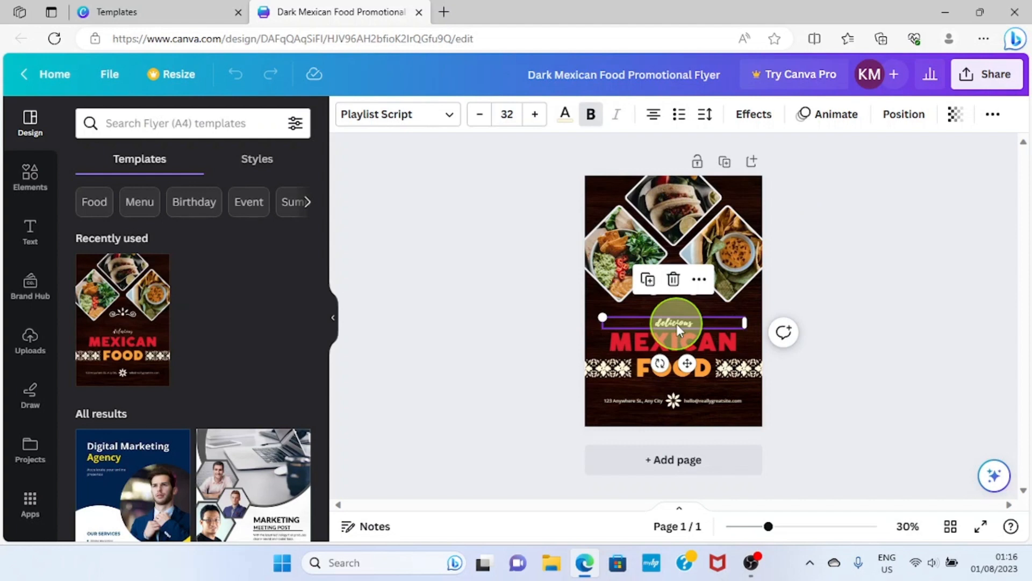
key("Delete")
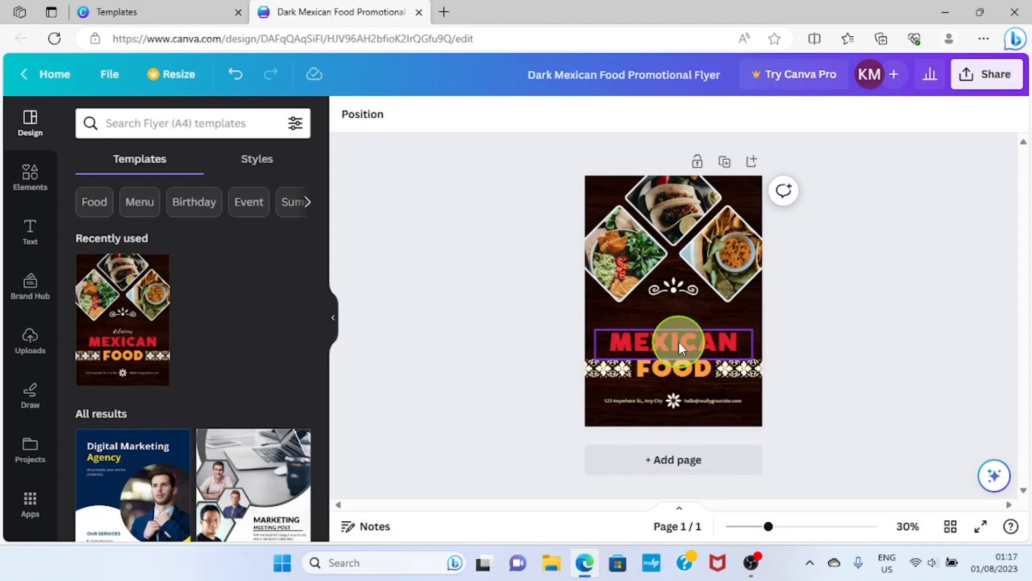
Step: Replace the flyer's red headline word MEXICAN with GODWIN
left_click(678, 341)
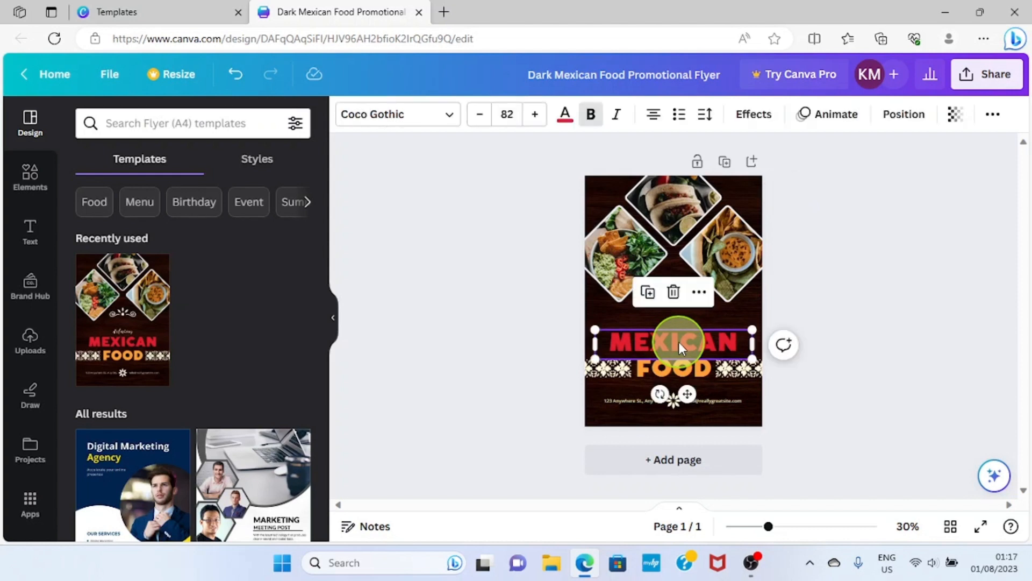
double_click(679, 341)
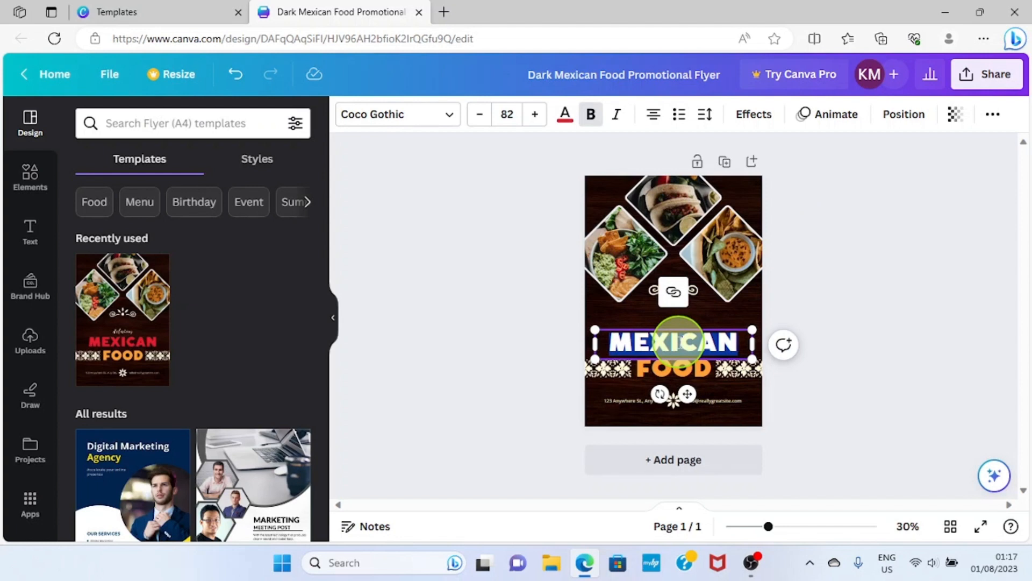
left_click(741, 342)
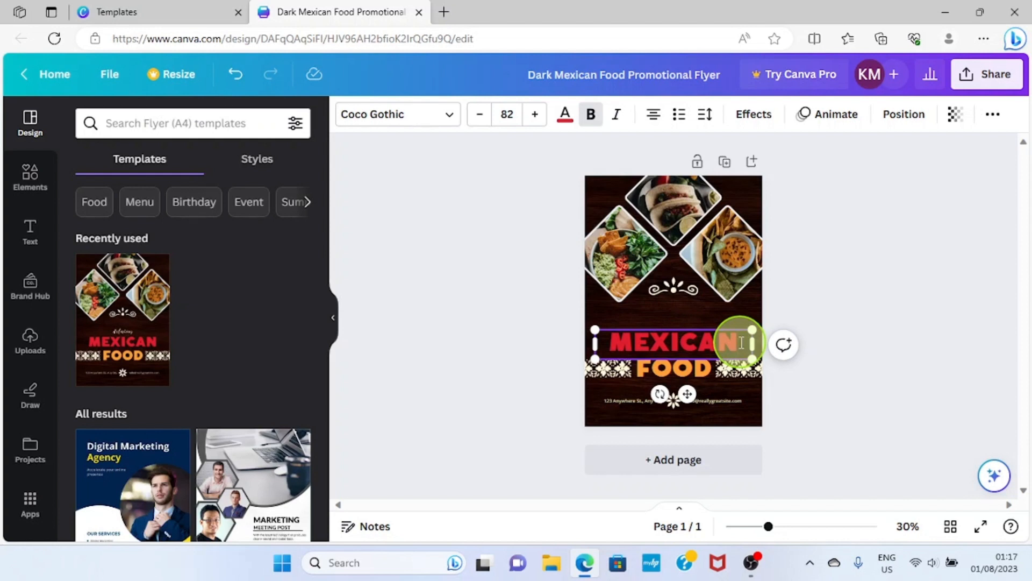
key("BackSpace")
key("BackSpace")
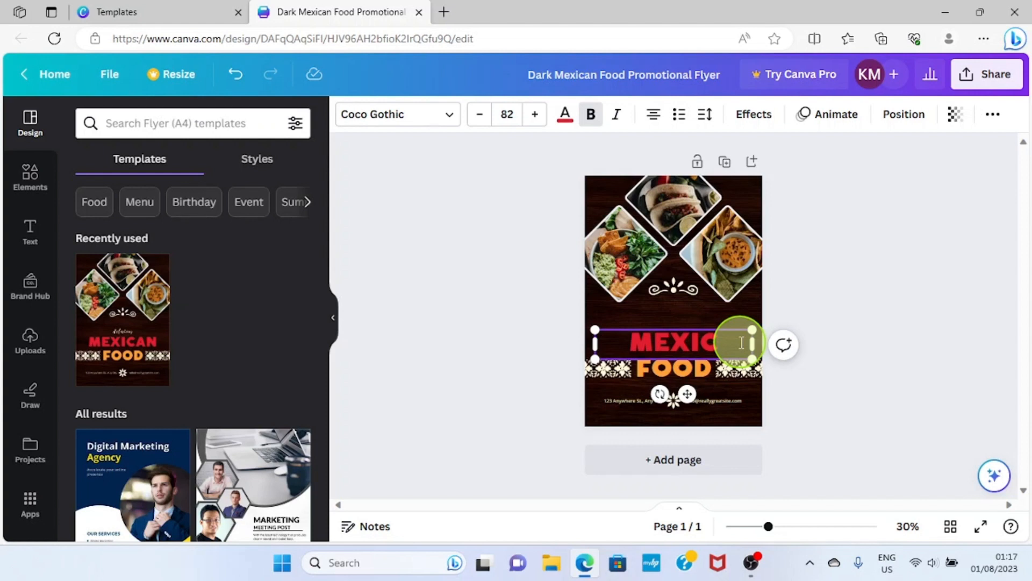
key("BackSpace")
key("BackSpace")
key("BackSpace")
key("BackSpace")
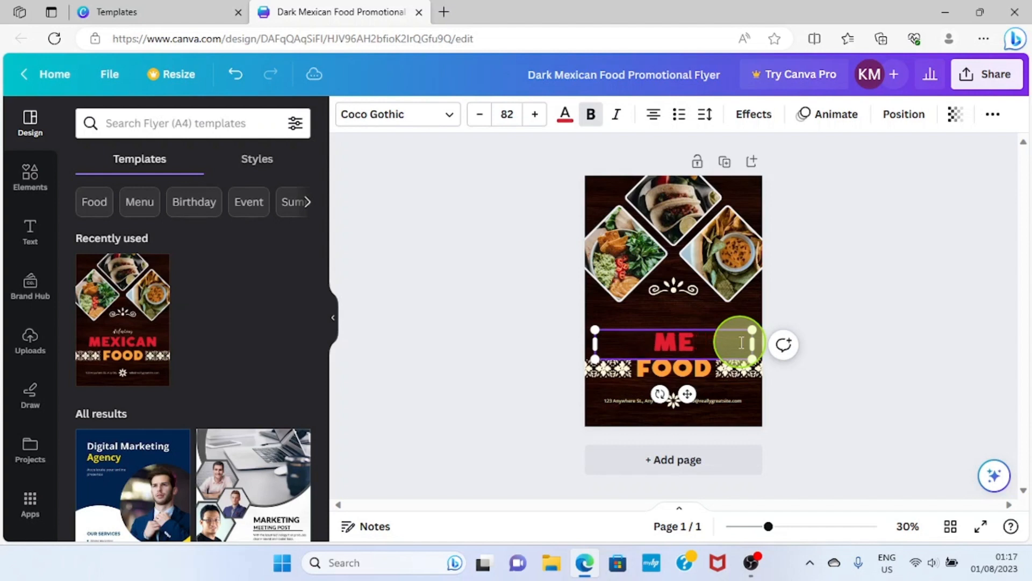
key("BackSpace")
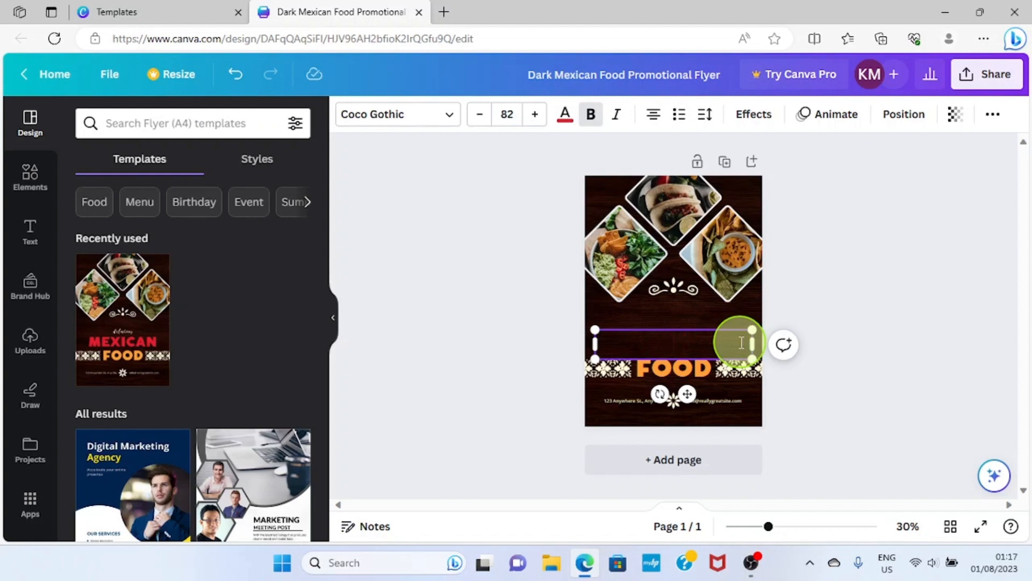
type("GOD")
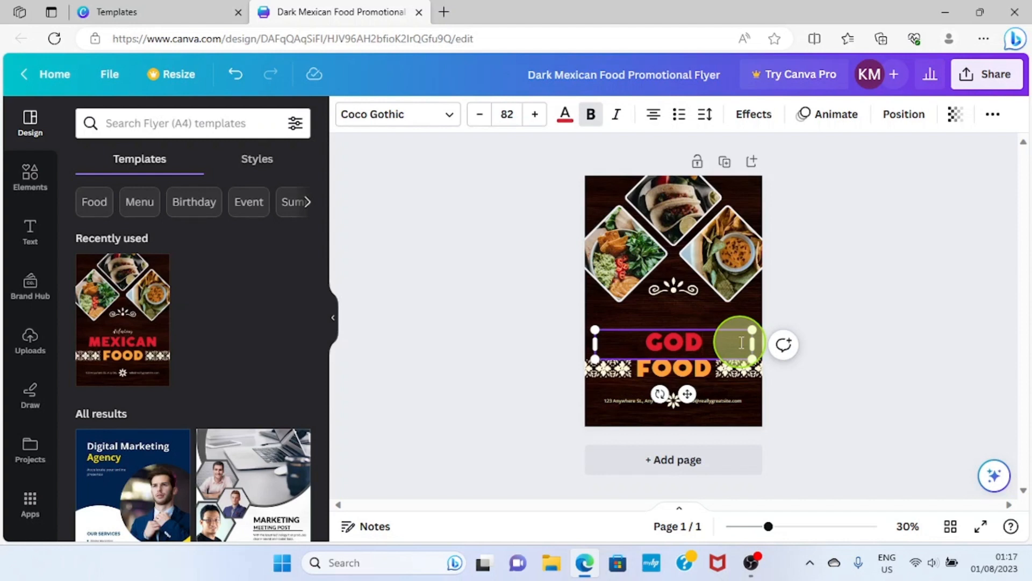
type("WIN")
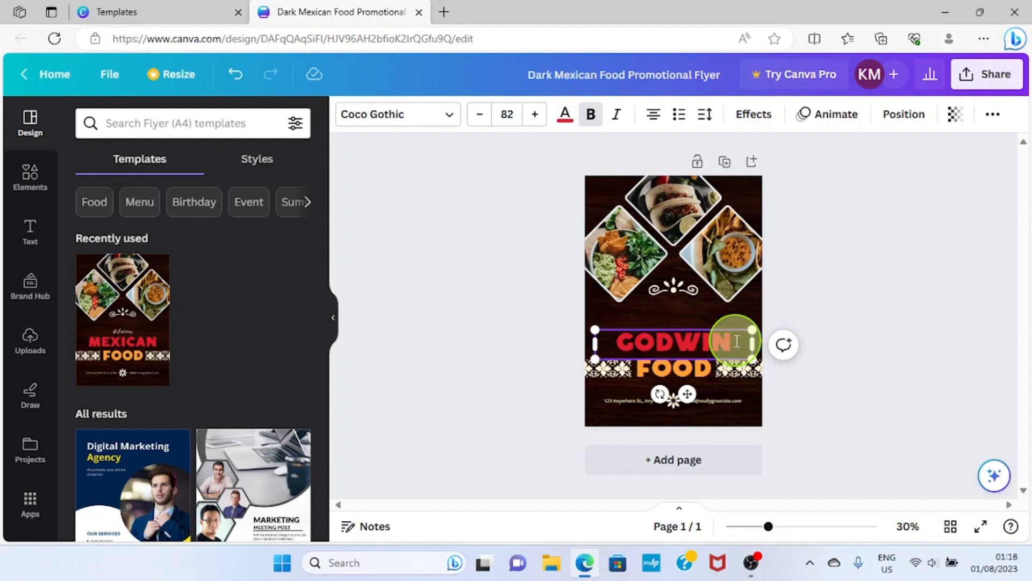
Step: Recolour the flyer's red headline text above the word FOOD to white (#ffffff)
left_click_drag(737, 341, 615, 339)
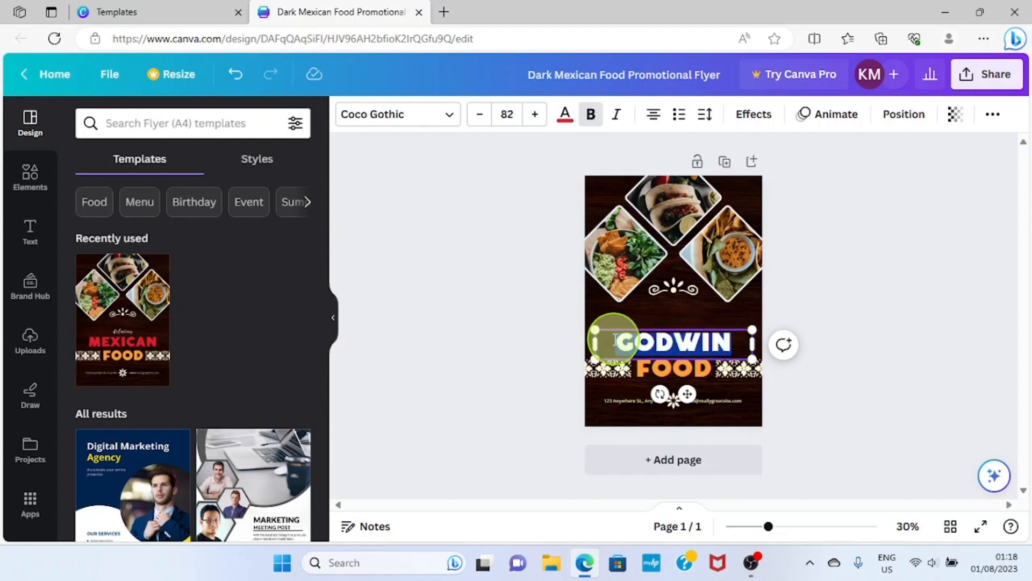
left_click(566, 116)
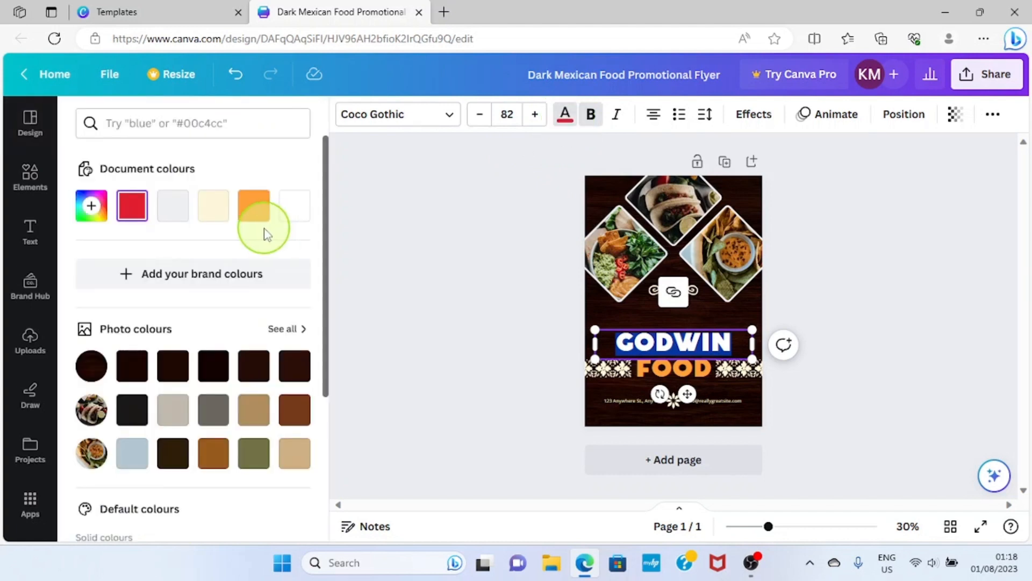
left_click(299, 209)
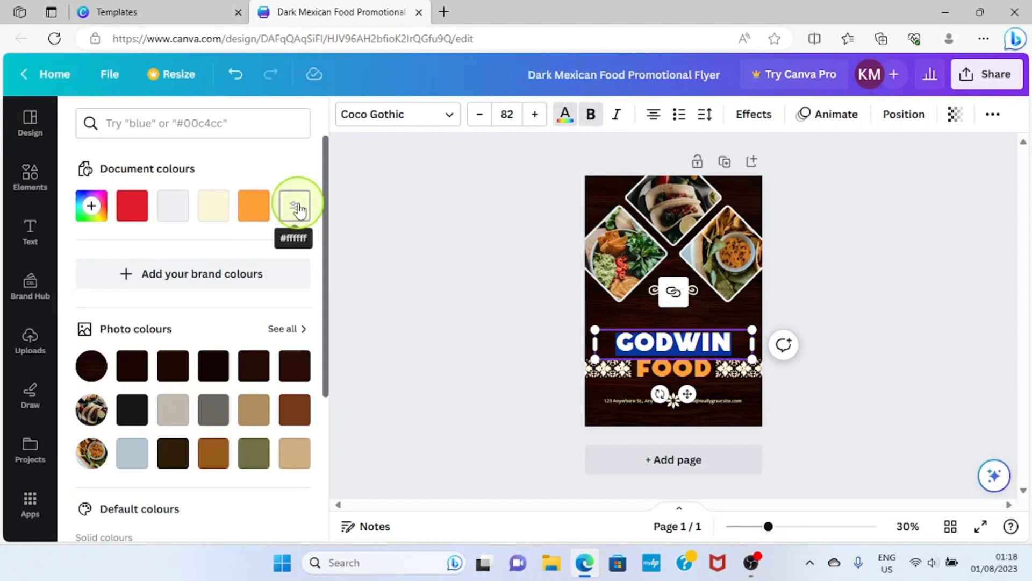
left_click(870, 269)
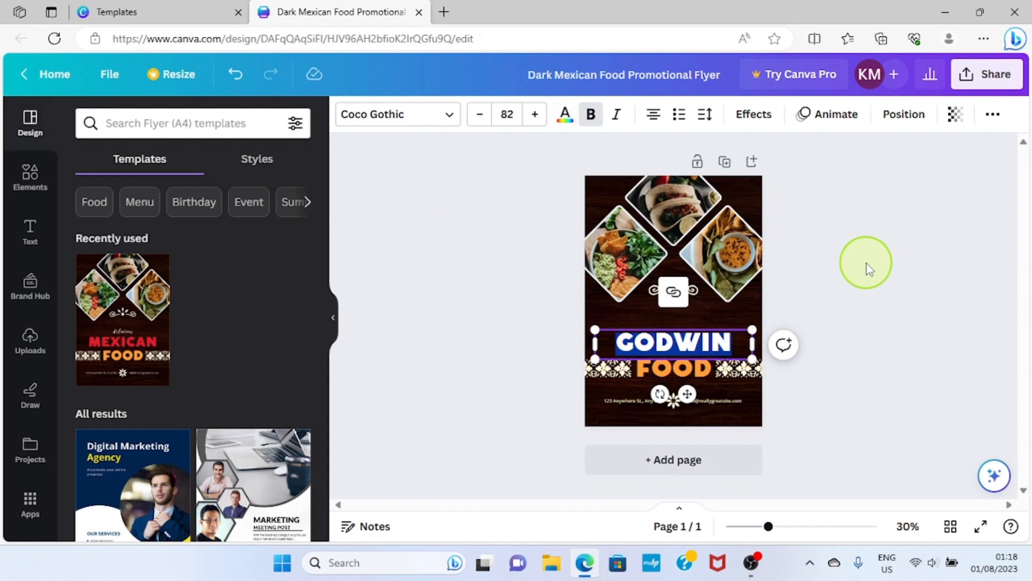
left_click(870, 270)
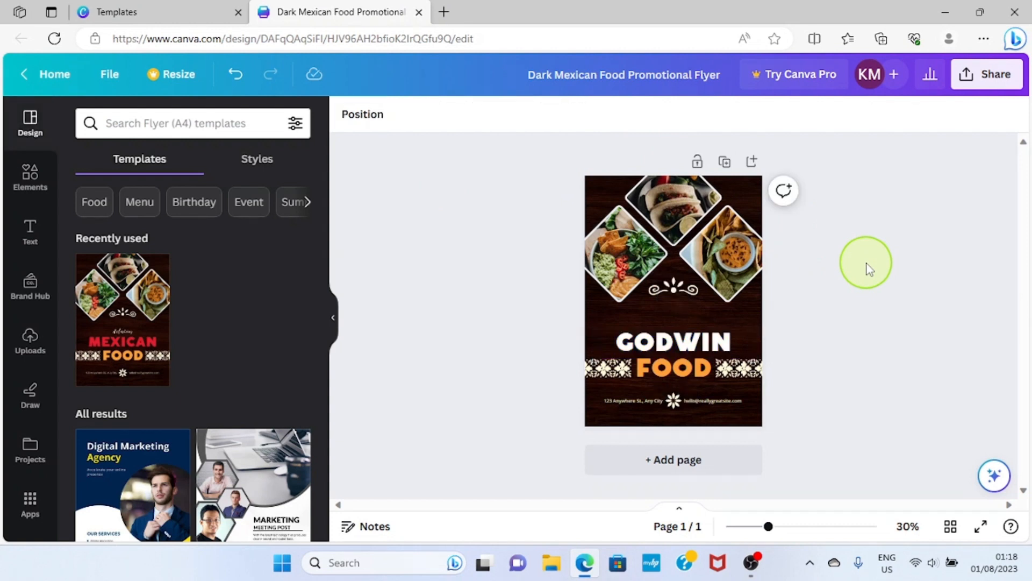
Step: Change the font of the white headline above FOOD to Anton
left_click(675, 342)
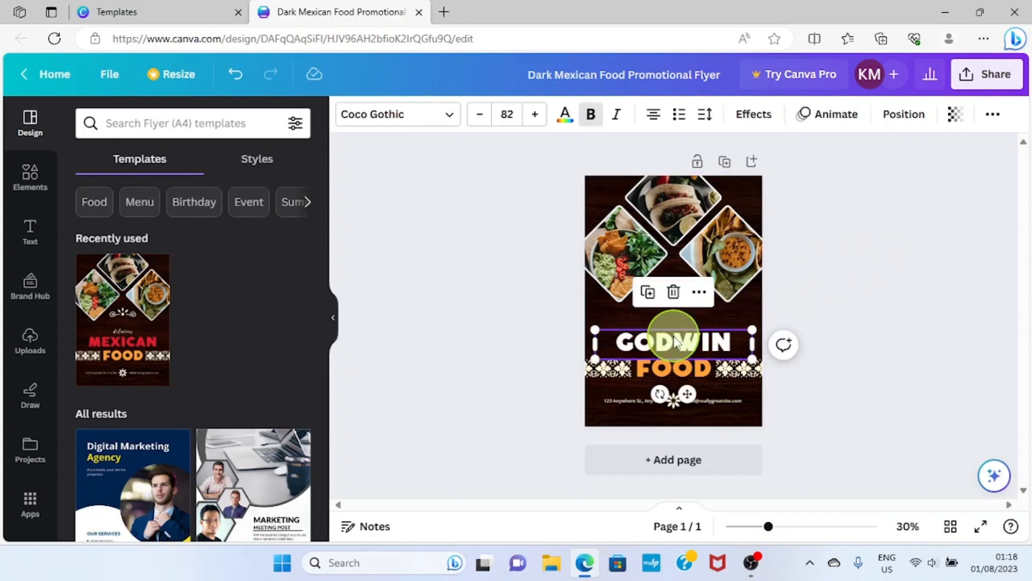
left_click(444, 117)
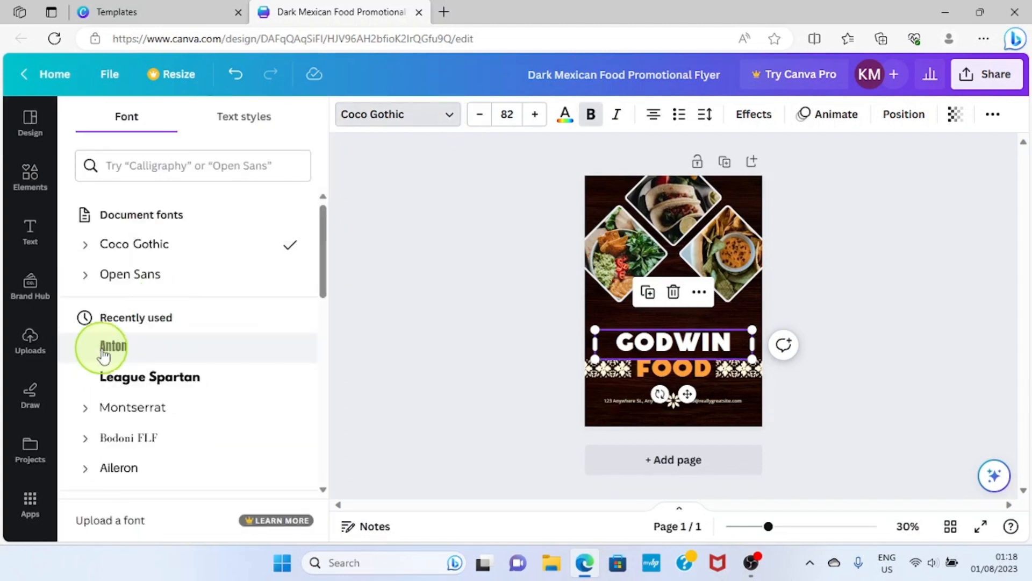
left_click(127, 349)
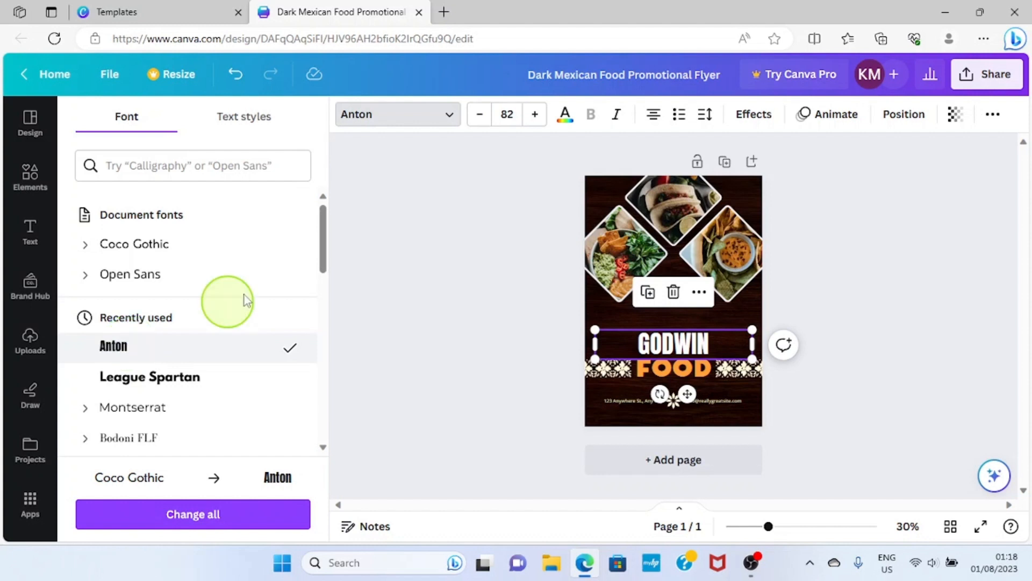
Step: Increase the white headline's font size step by step to 130
left_click(536, 117)
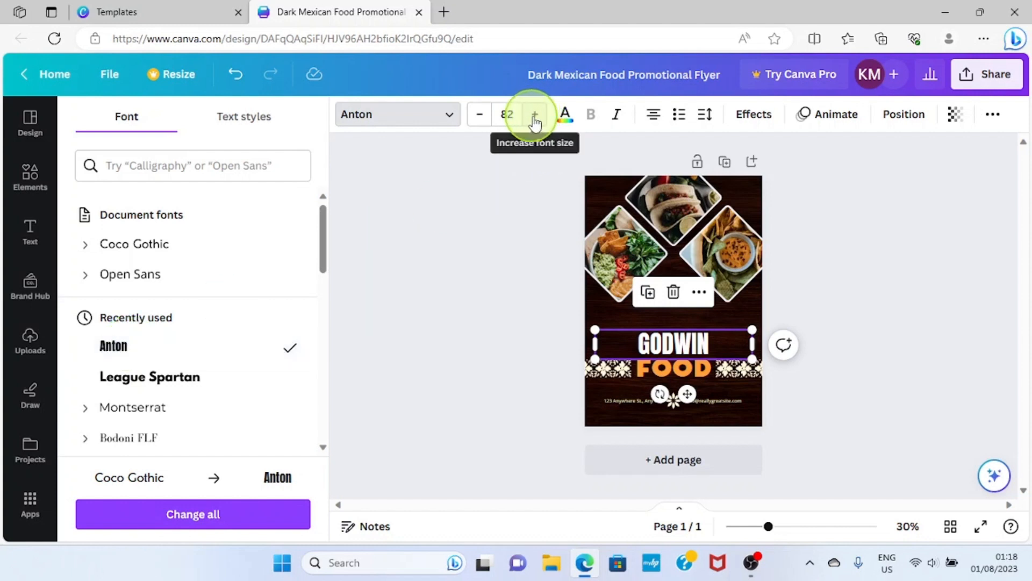
left_click(536, 118)
left_click(537, 117)
left_click(537, 117)
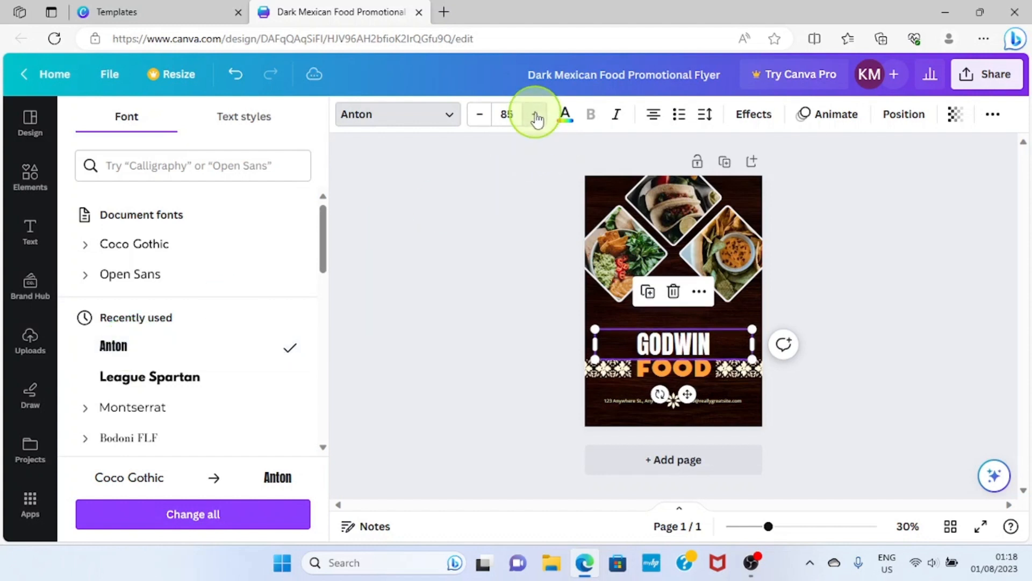
left_click(537, 118)
left_click(537, 117)
left_click(537, 117)
left_click(537, 118)
left_click(537, 118)
left_click(536, 117)
left_click(537, 117)
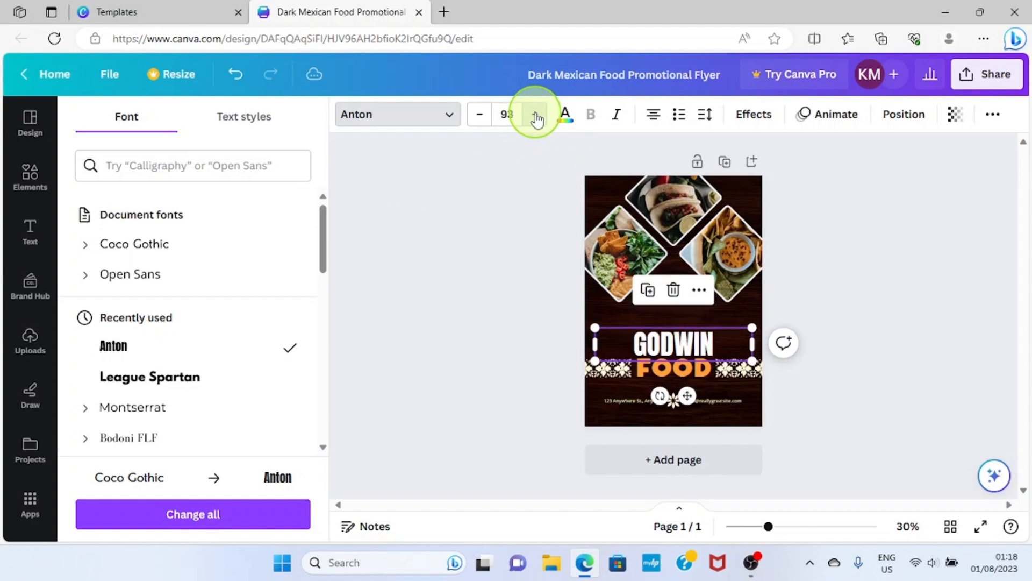
left_click(537, 118)
left_click(537, 117)
left_click(536, 117)
left_click(537, 117)
left_click(536, 117)
left_click(536, 117)
left_click(537, 117)
left_click(537, 117)
left_click(537, 117)
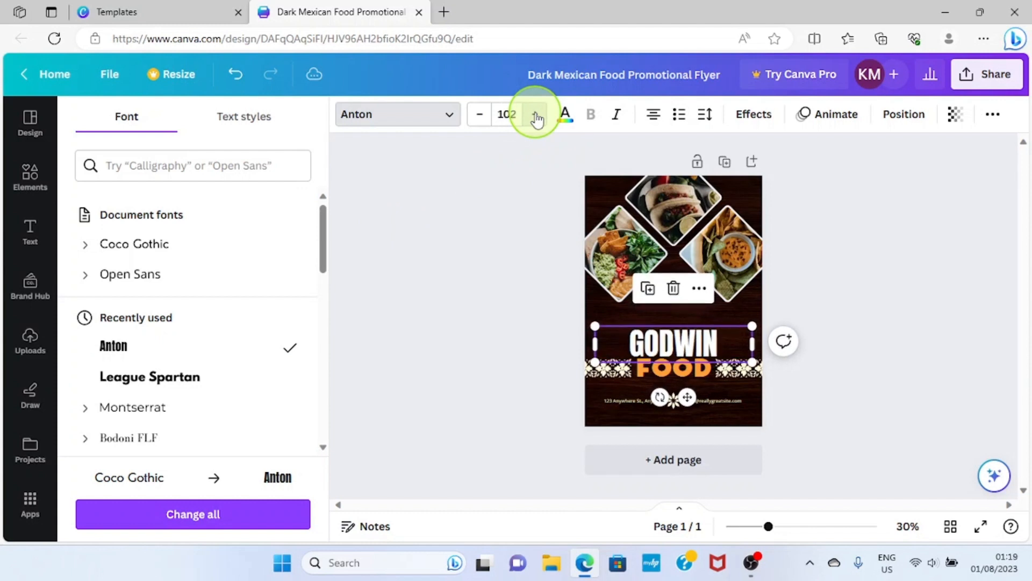
left_click(536, 118)
left_click(537, 117)
left_click(536, 117)
left_click(536, 117)
left_click(536, 117)
left_click(537, 118)
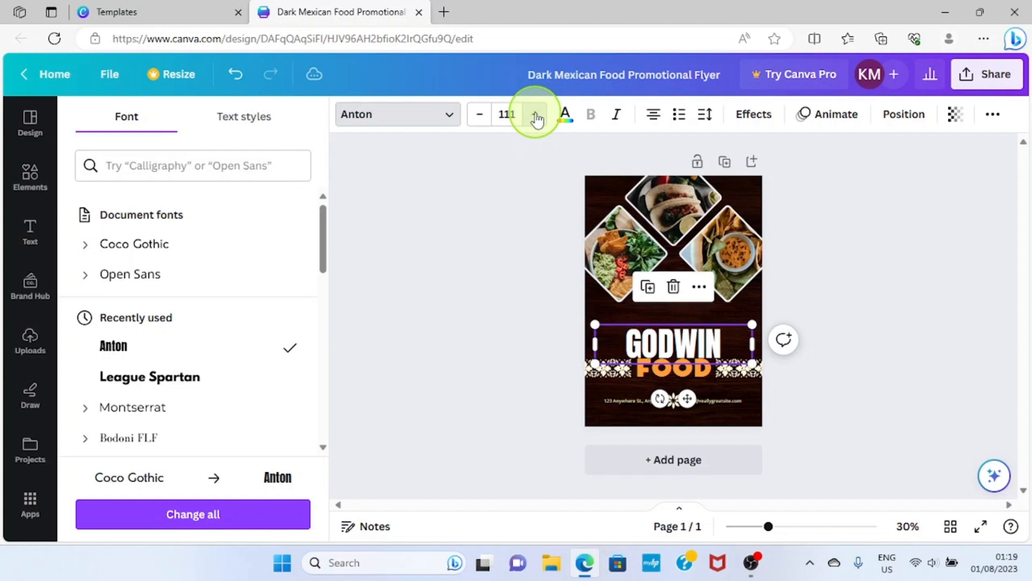
left_click(536, 118)
left_click(537, 117)
left_click(536, 118)
left_click(537, 117)
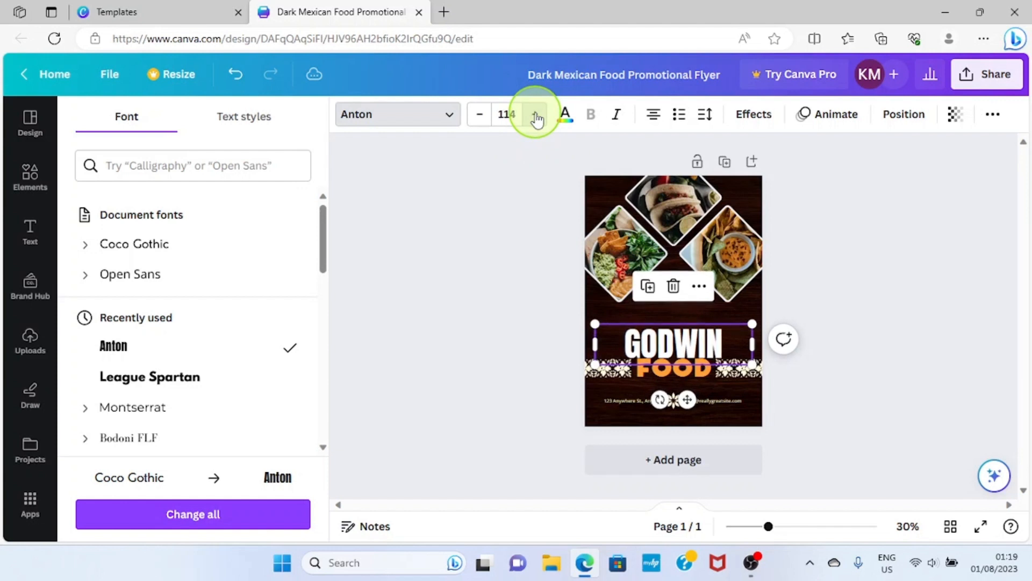
double_click(536, 118)
double_click(536, 117)
left_click(537, 117)
double_click(537, 117)
double_click(536, 118)
left_click(536, 117)
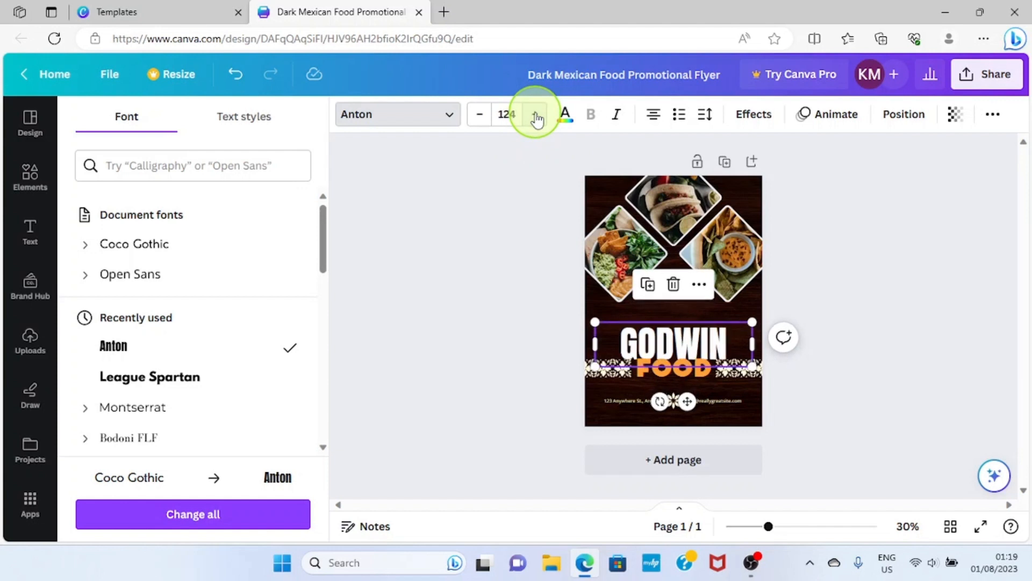
left_click(536, 118)
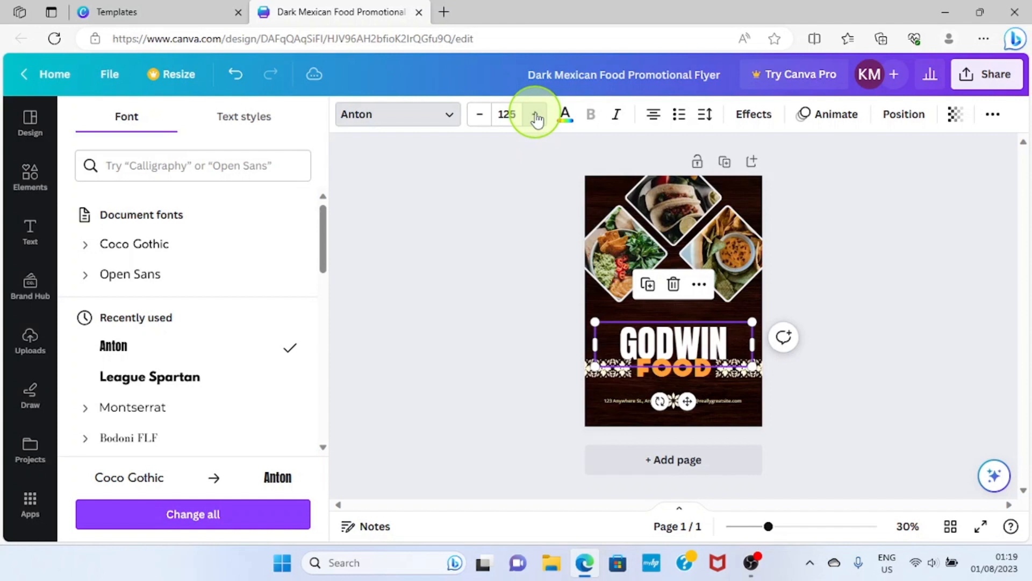
left_click(536, 118)
left_click(536, 119)
left_click(536, 119)
left_click(537, 119)
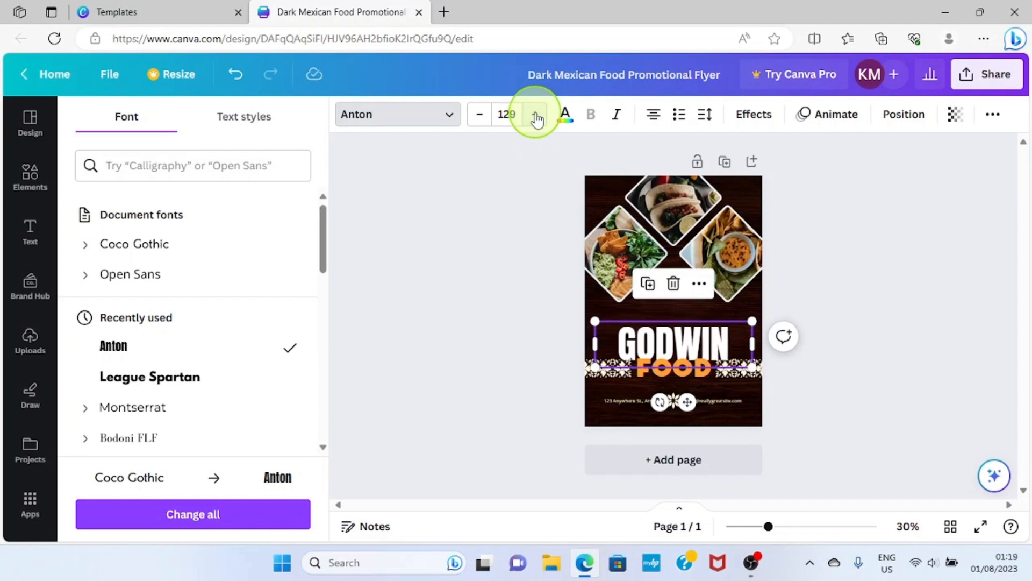
left_click(537, 118)
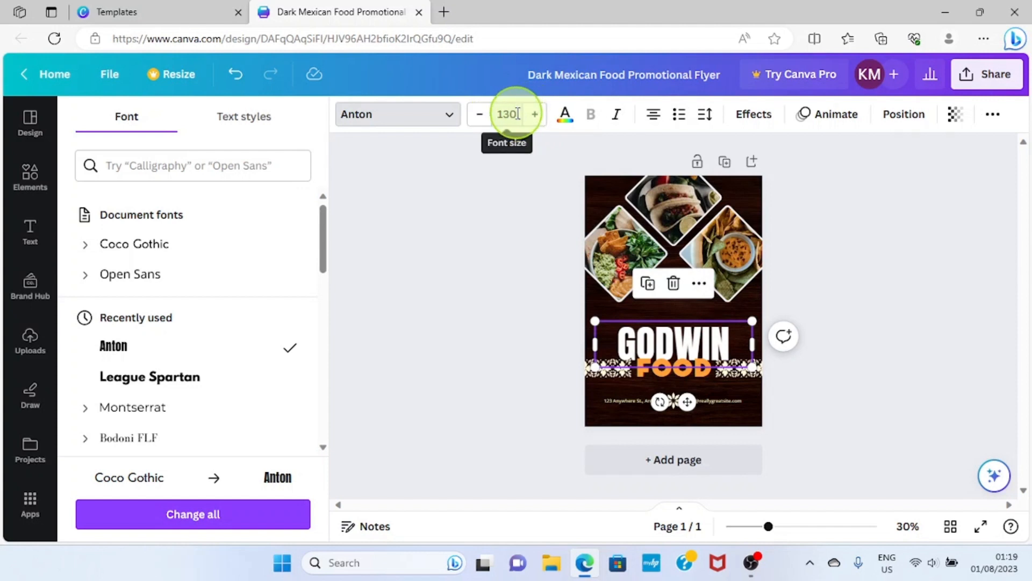
Step: Set the white headline's font size to 140 and deselect the text
left_click(517, 114)
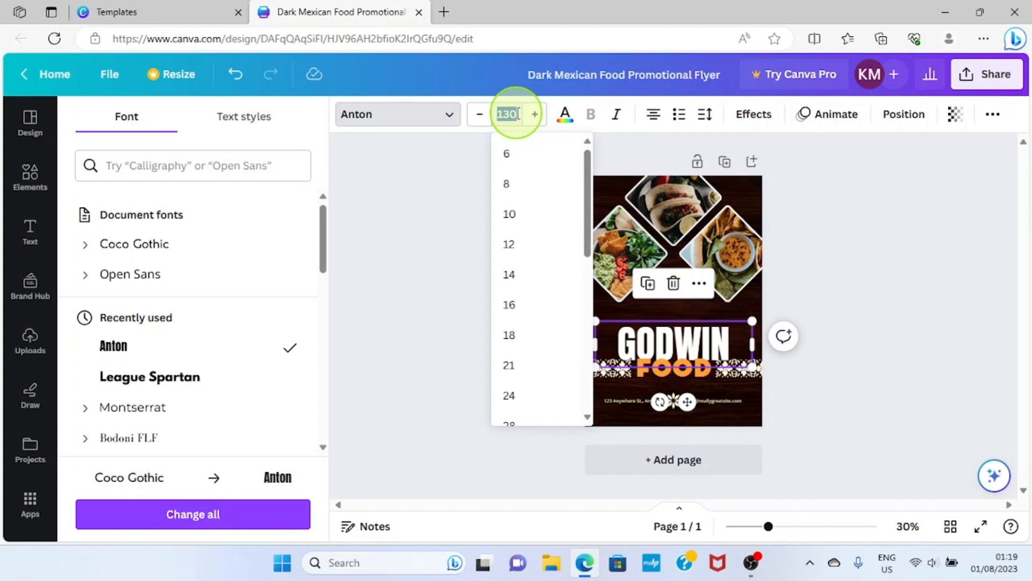
type("140")
key("Return")
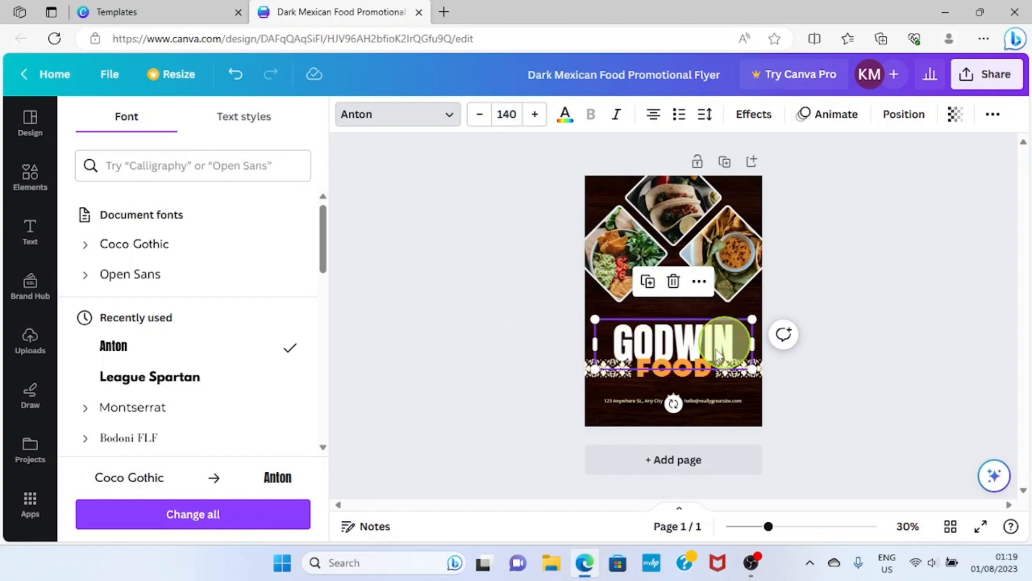
left_click(612, 302)
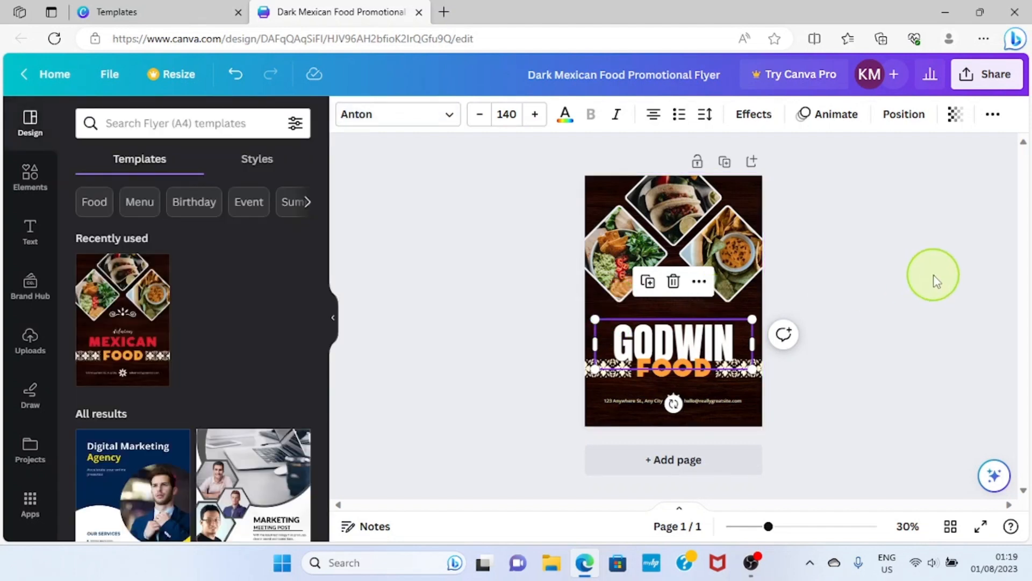
left_click(916, 284)
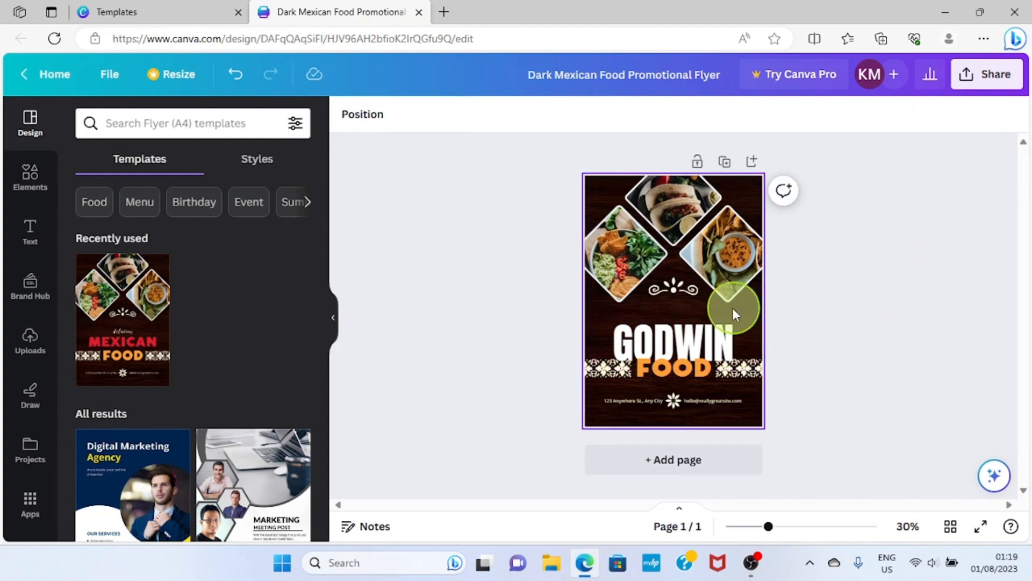
Step: Move the white headline up until it sits clear of the orange word FOOD, just below the ornament
left_click(672, 341)
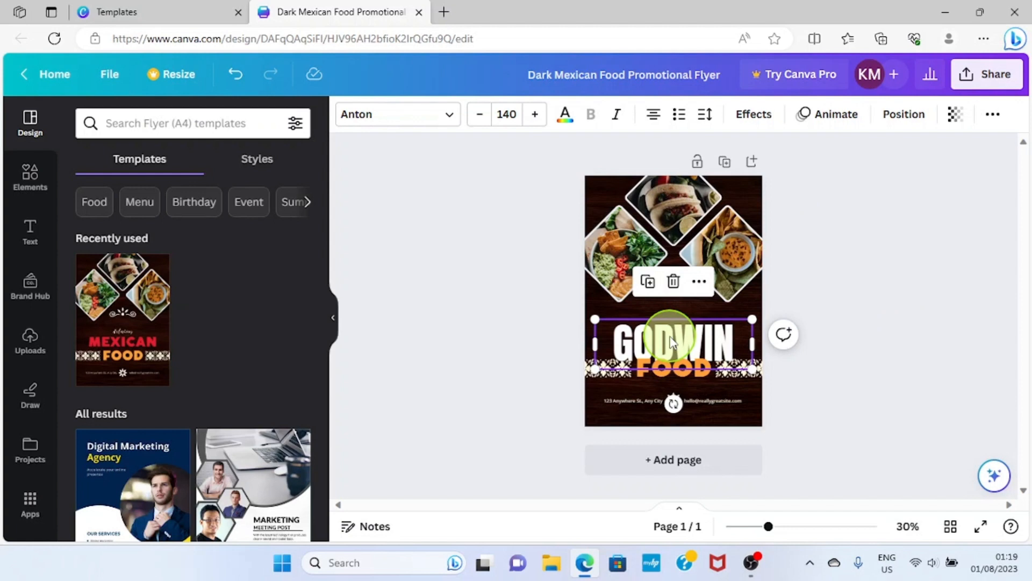
left_click_drag(672, 341, 670, 320)
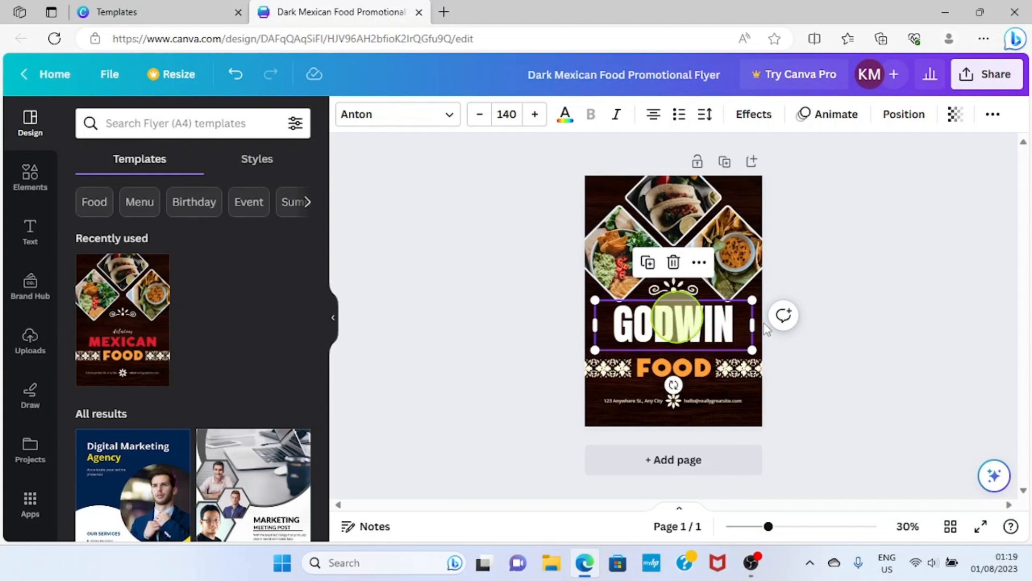
left_click(684, 370)
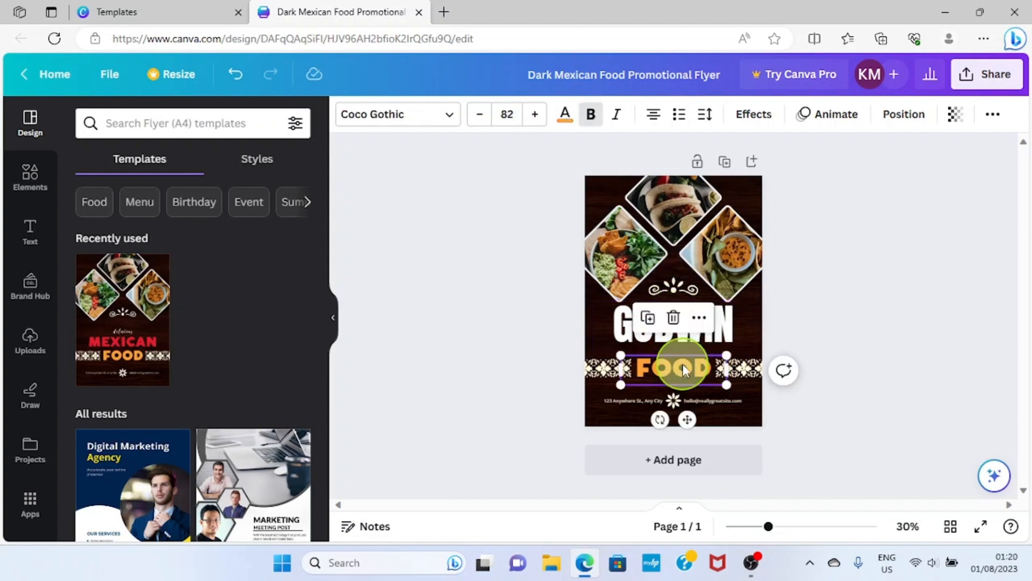
left_click(899, 284)
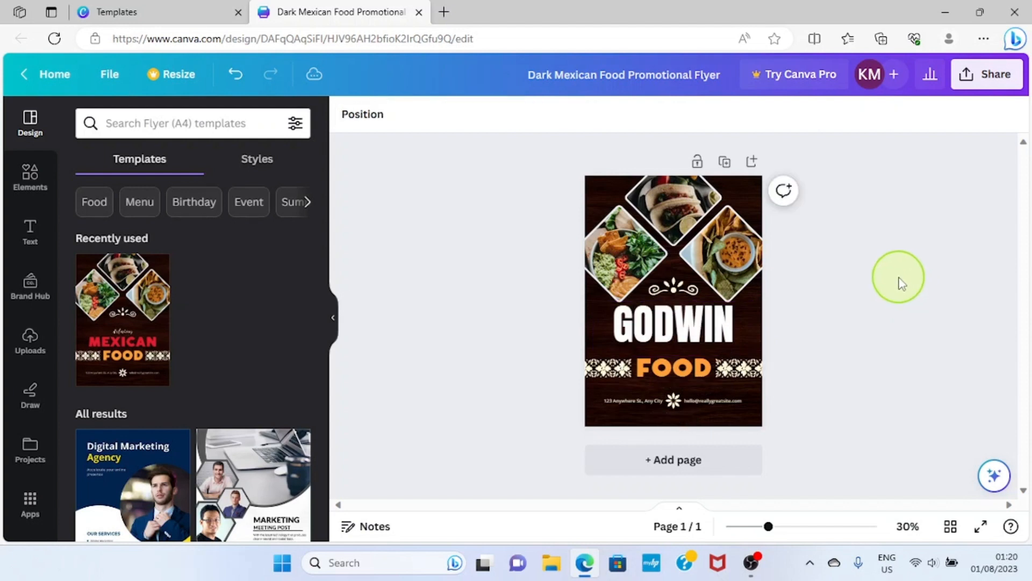
Step: Delete the cream ornament above the headline and remove the taco photo from the uppermost diamond frame
left_click(677, 289)
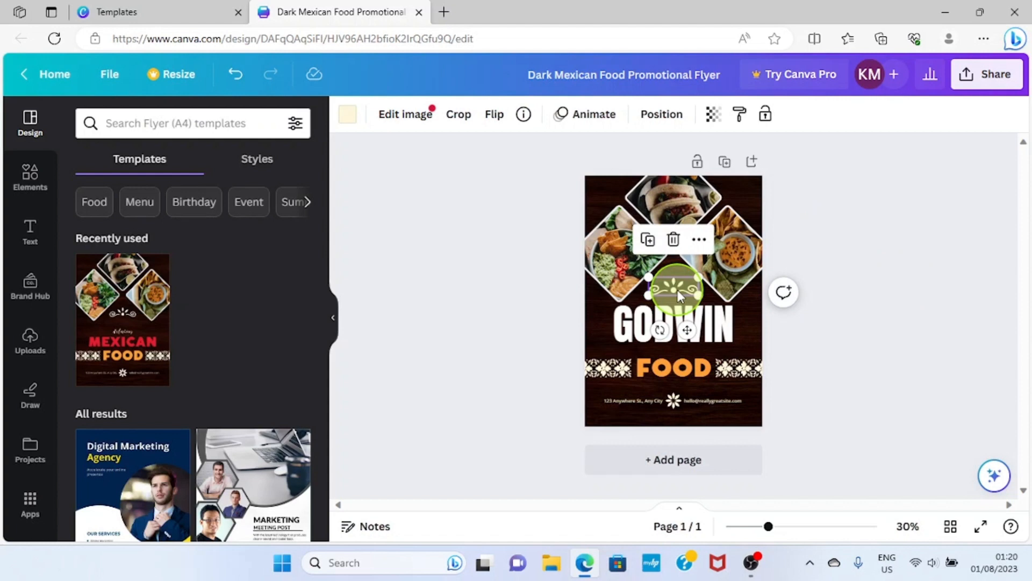
left_click(674, 240)
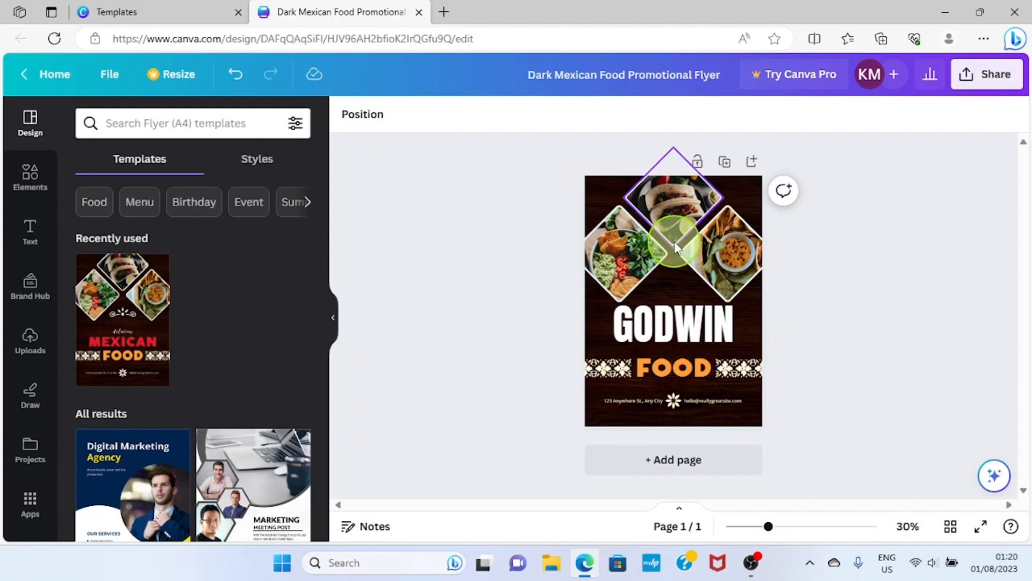
left_click(674, 201)
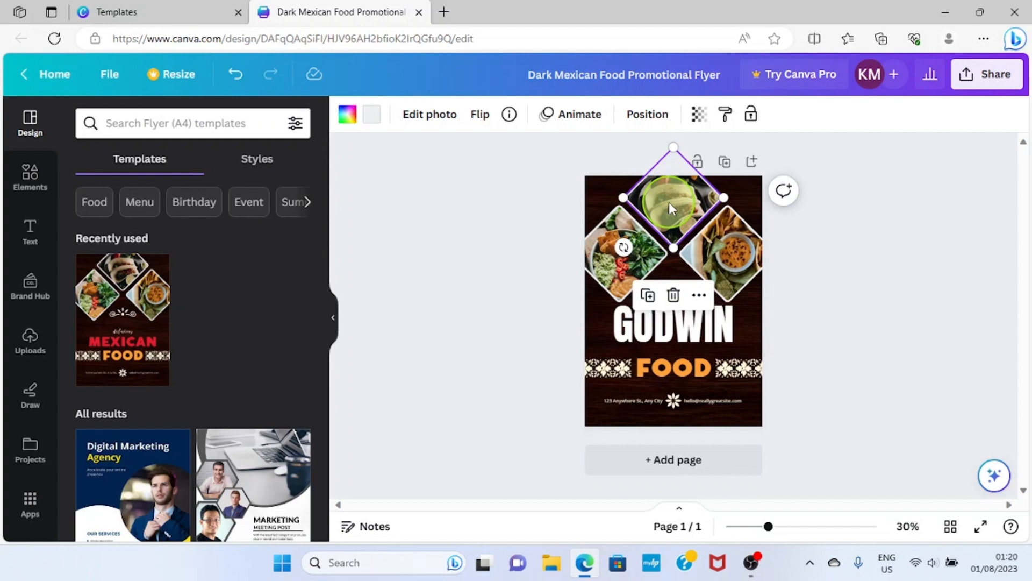
key("Delete")
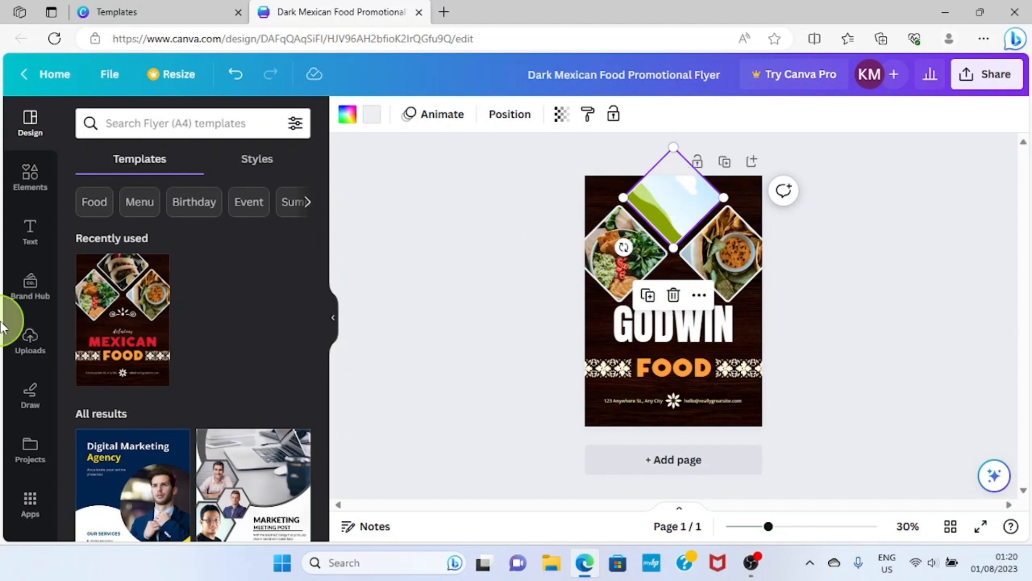
Step: Upload the image file "dish" from the Downloads folder to the design's uploads
left_click(31, 344)
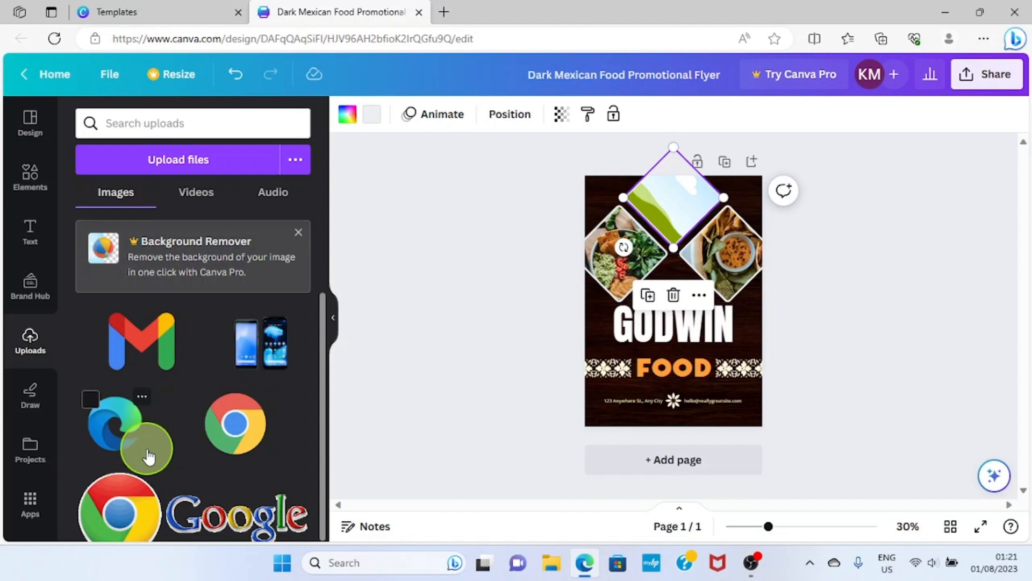
left_click(180, 160)
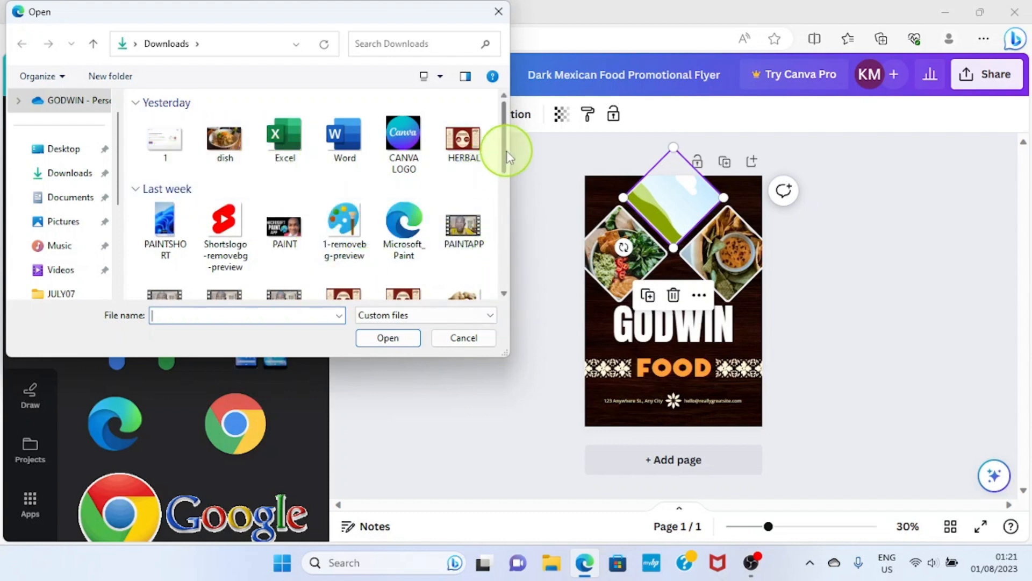
left_click(231, 155)
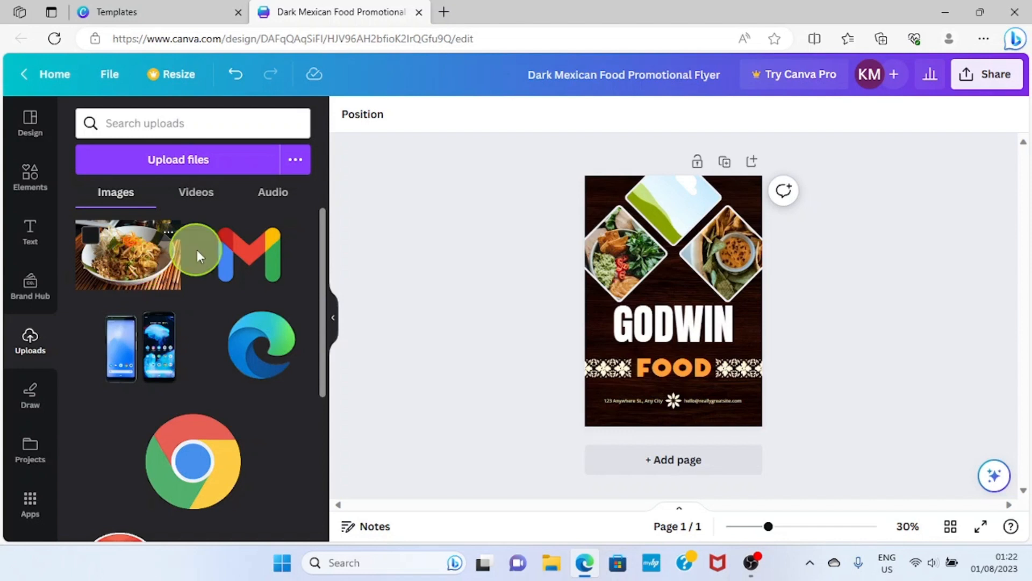
Step: Add the uploaded dish photo to the flyer, move it up between the diamond frames and shrink it to less than a diamond's width
left_click(139, 269)
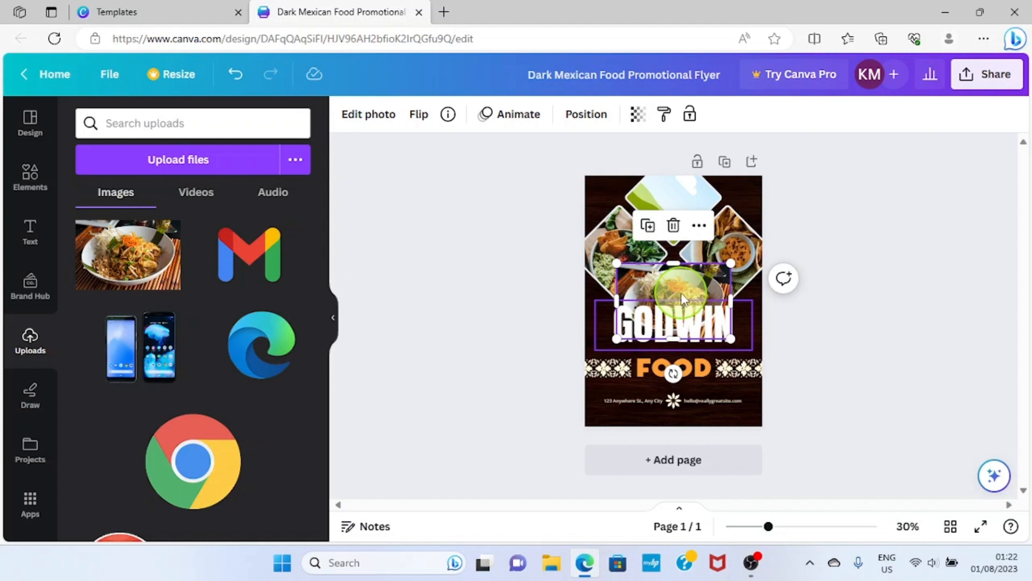
left_click_drag(682, 291, 679, 247)
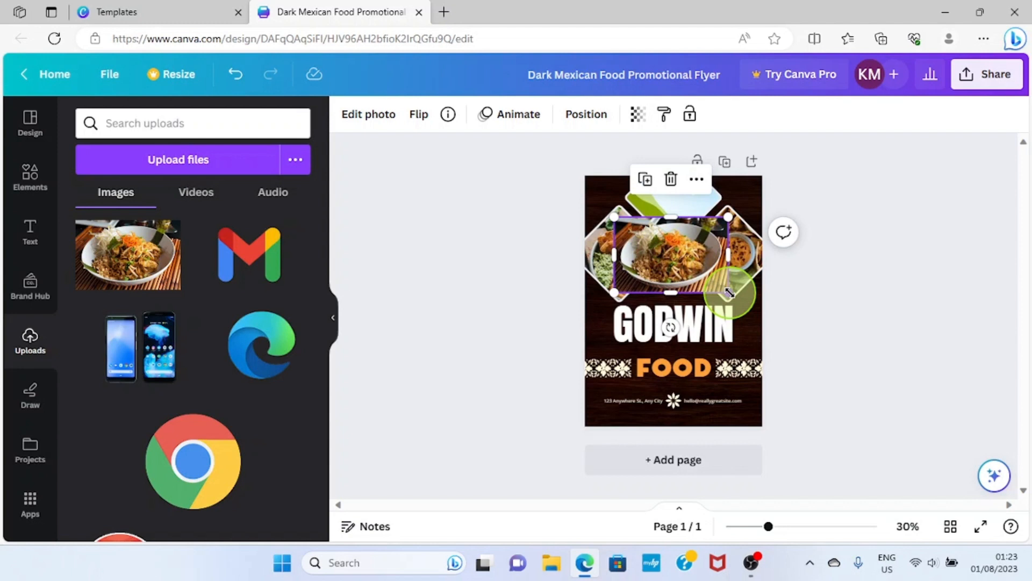
left_click_drag(730, 292, 695, 265)
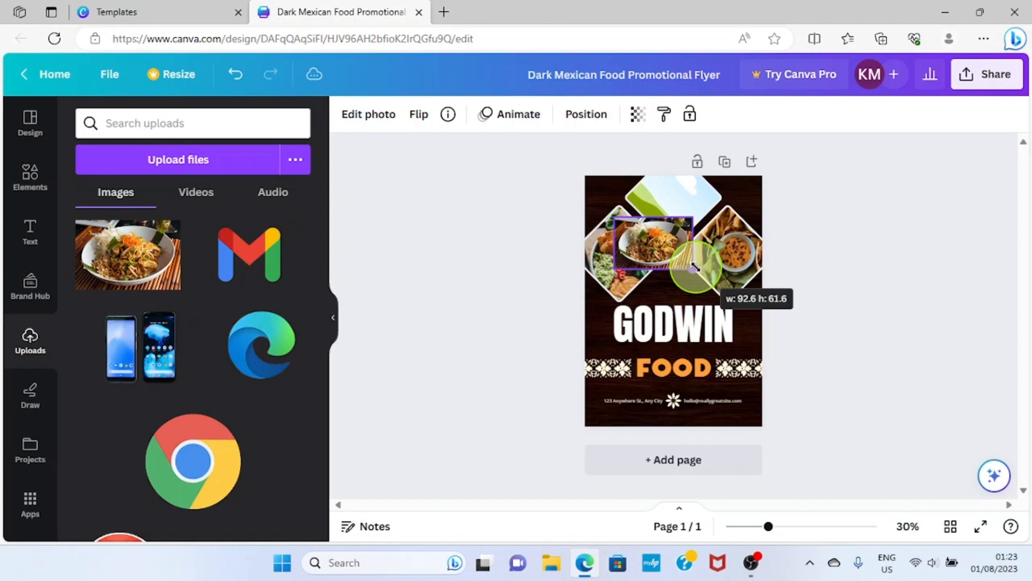
left_click_drag(695, 267, 698, 267)
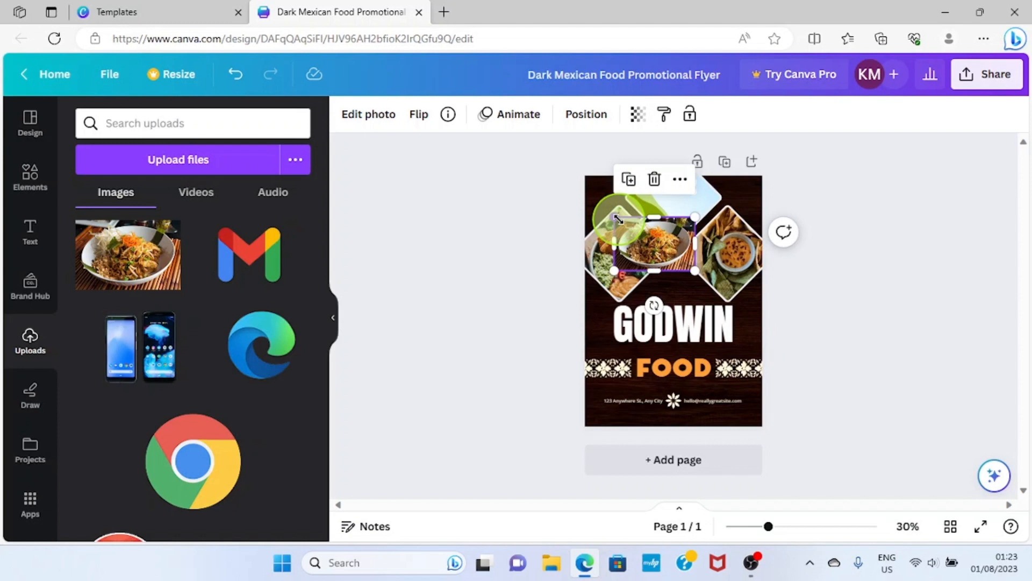
left_click_drag(618, 219, 622, 221)
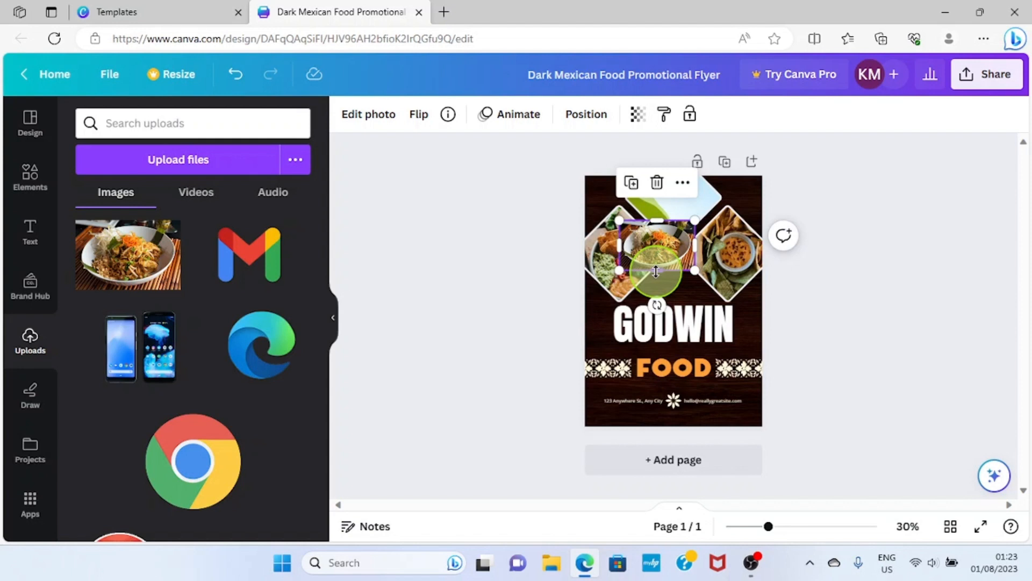
left_click_drag(656, 272, 654, 255)
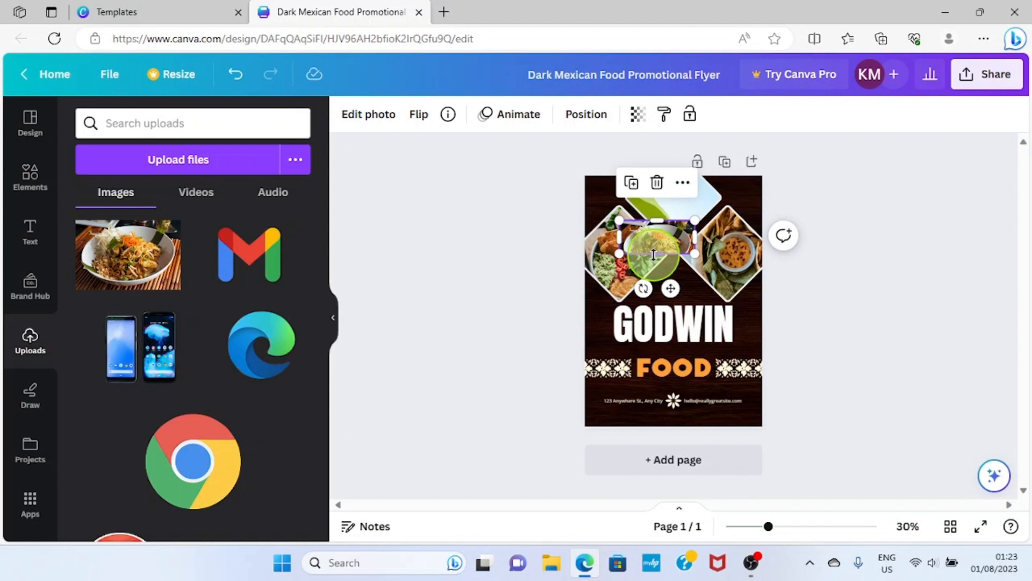
left_click(240, 79)
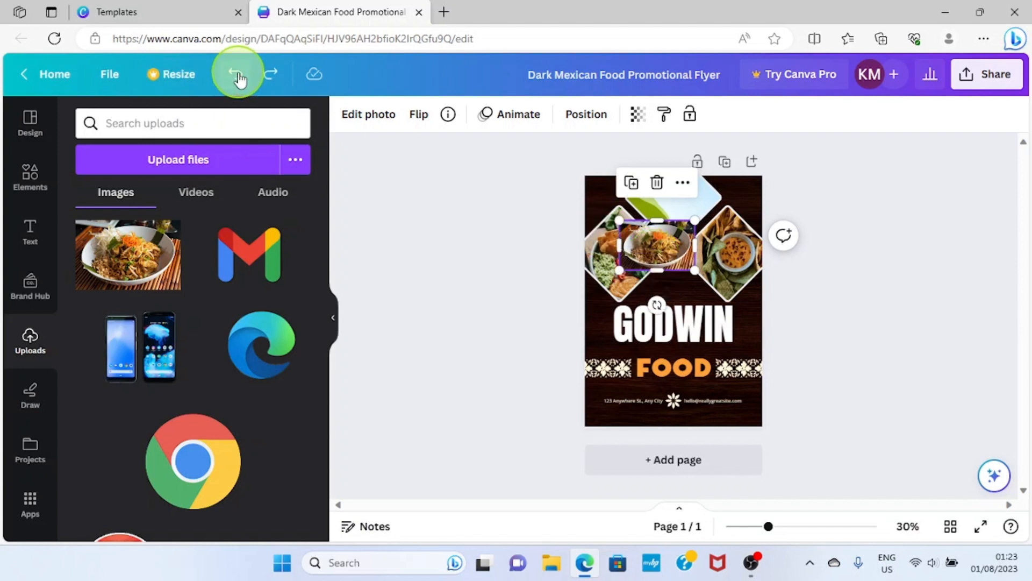
Step: Drop the dish photo into the empty uppermost diamond frame and deselect it
left_click(681, 243)
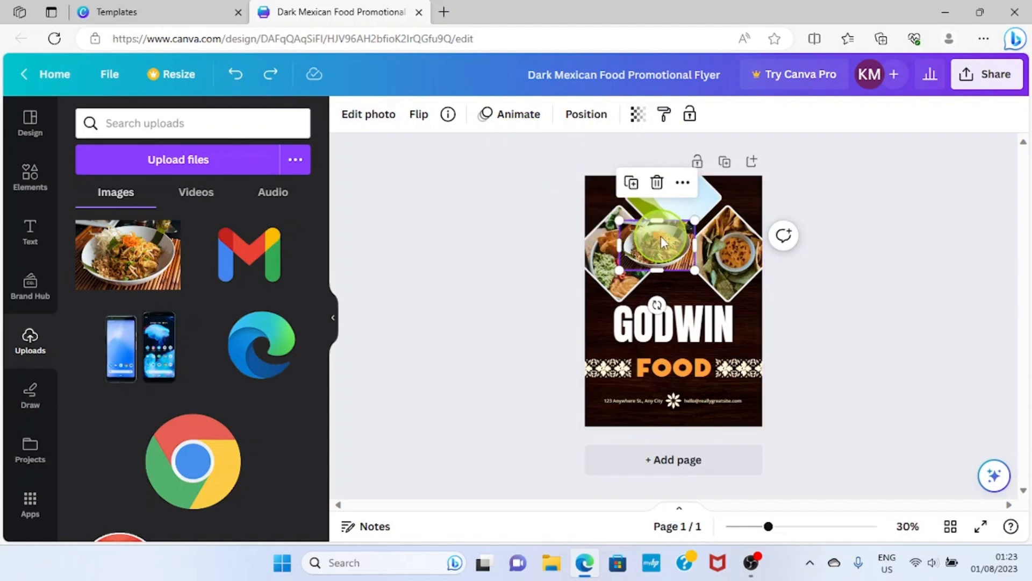
left_click_drag(661, 238, 669, 196)
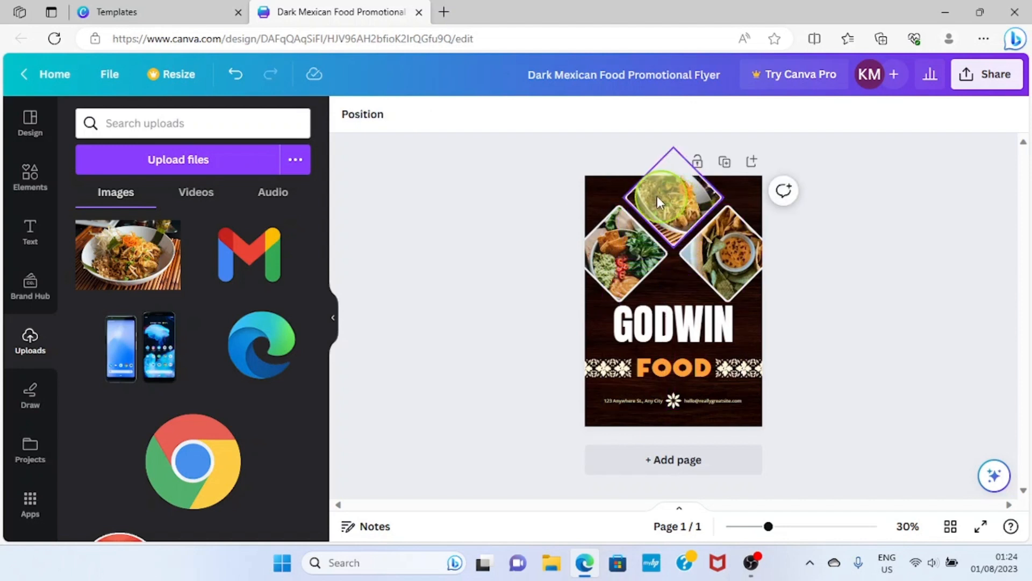
left_click(673, 201)
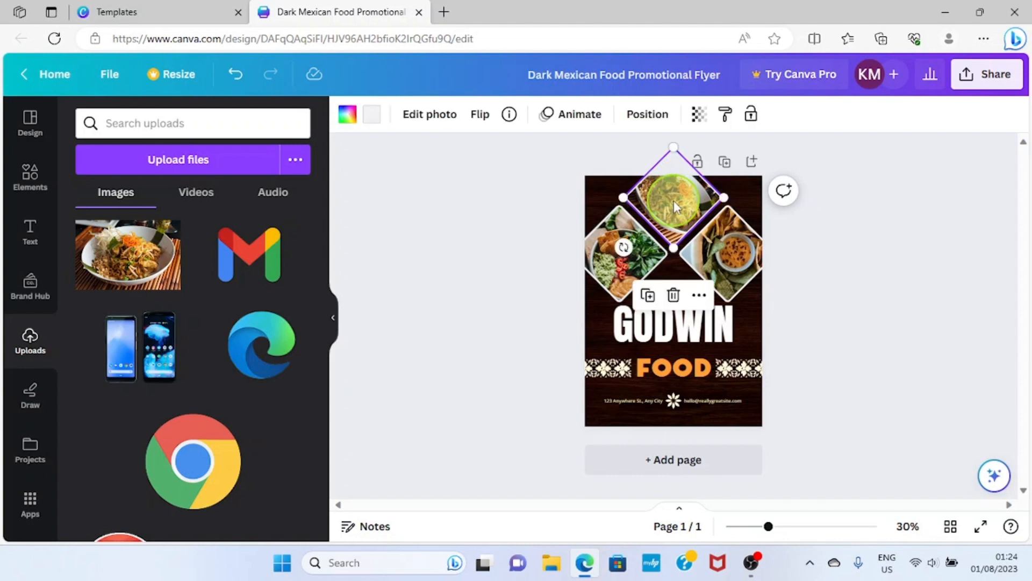
left_click(896, 297)
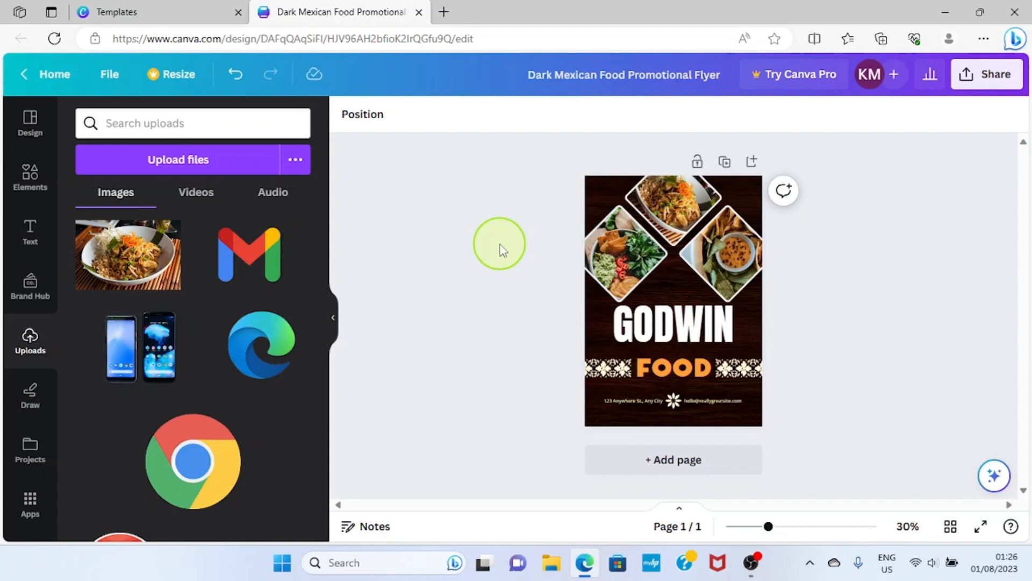
Step: Try tan and dark brown photo colours as the flyer's background, and undo both colour changes
left_click(590, 177)
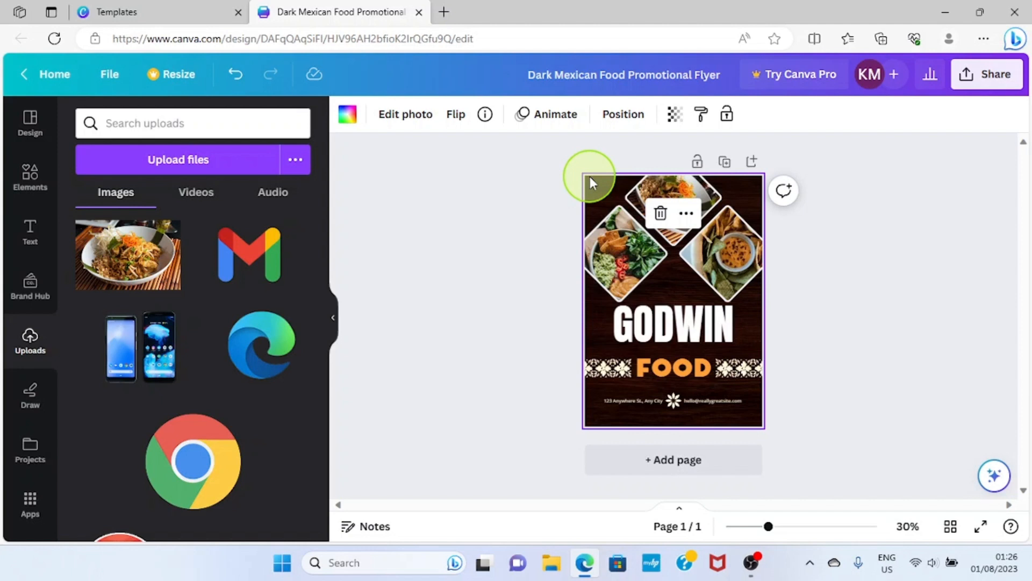
left_click(347, 115)
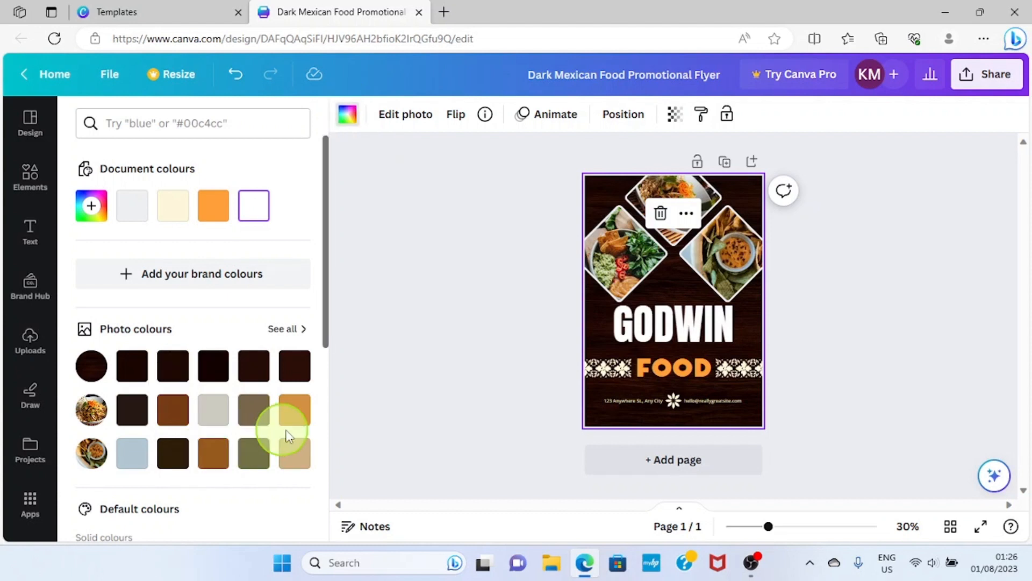
left_click(297, 456)
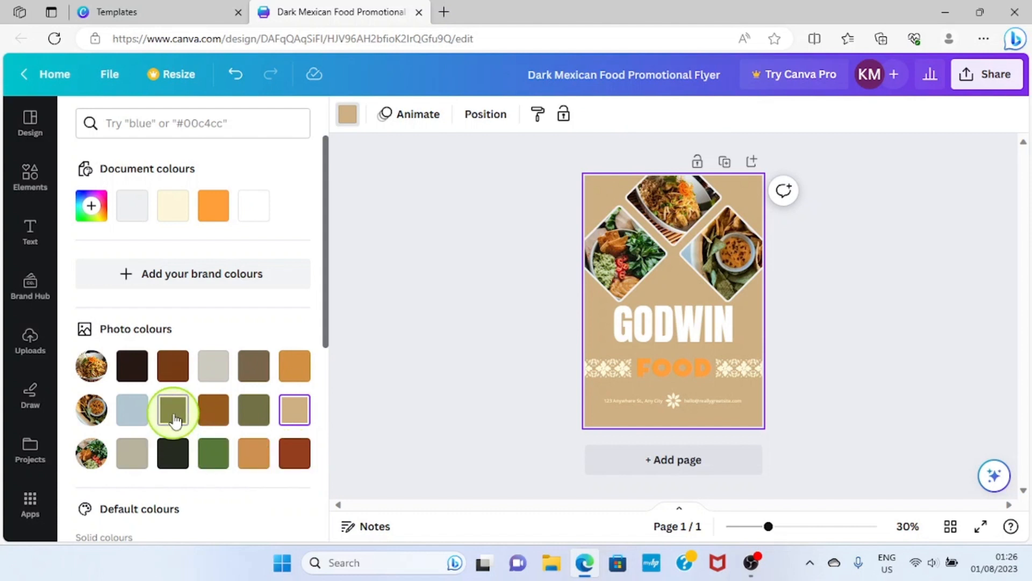
left_click(173, 412)
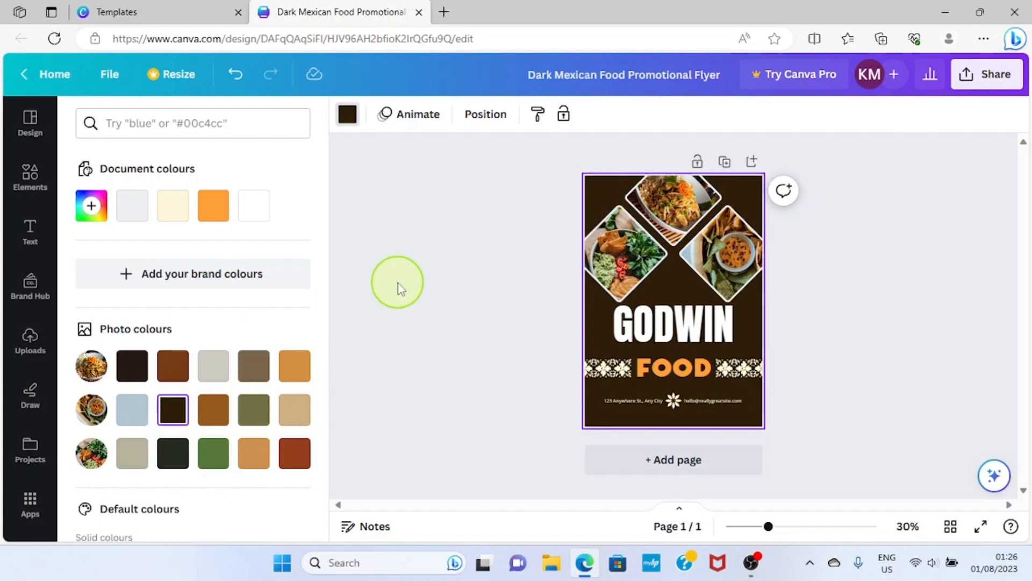
left_click(235, 75)
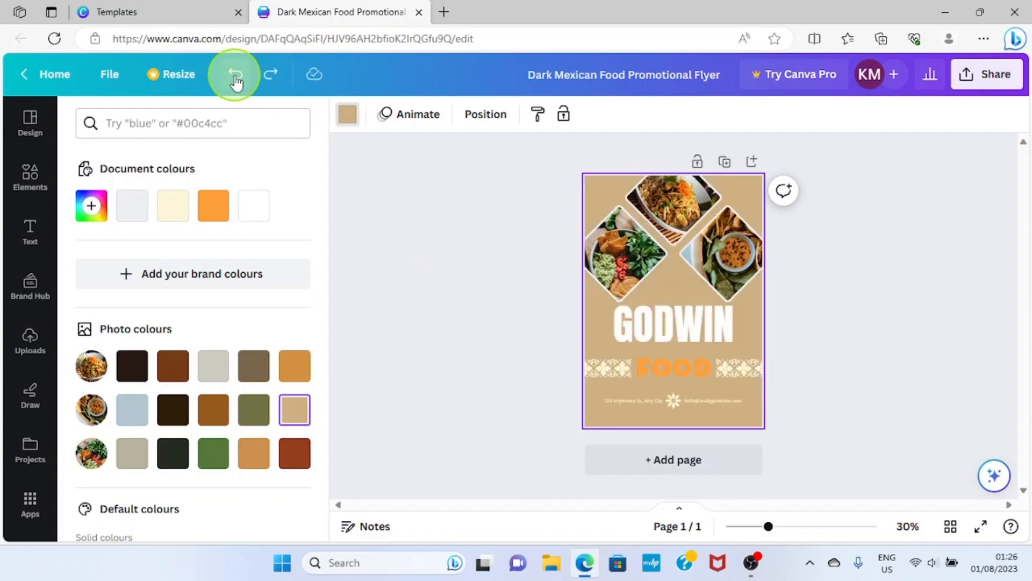
left_click(235, 76)
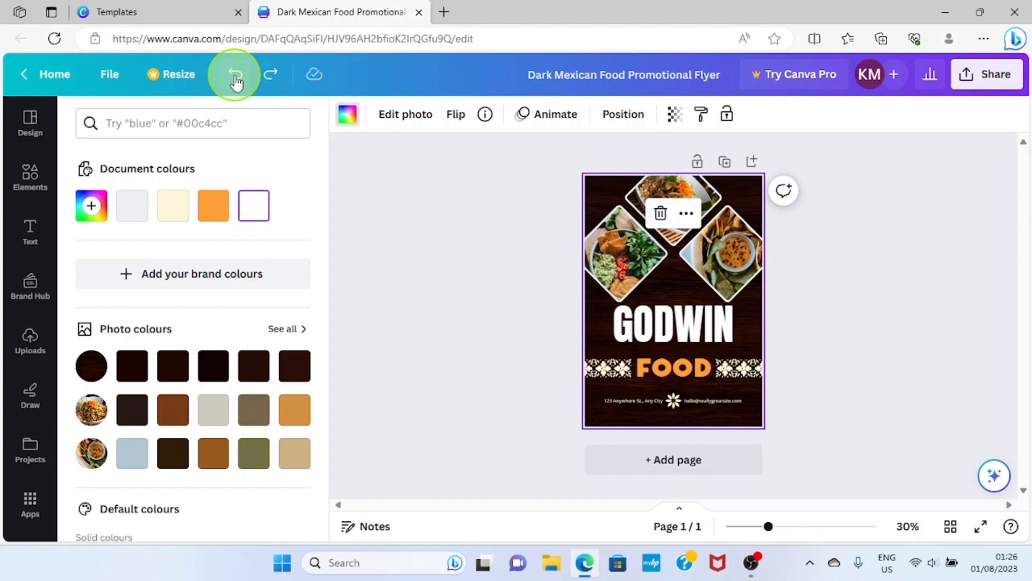
left_click(443, 268)
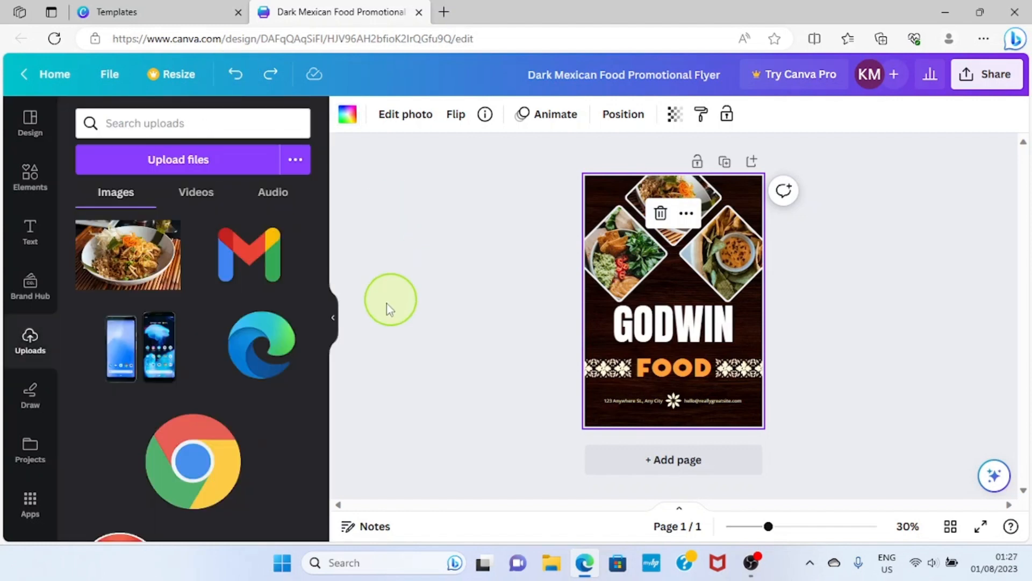
Step: Examine the address and e-mail text lines beside the white flower at the foot of the flyer at close range
left_click(334, 321)
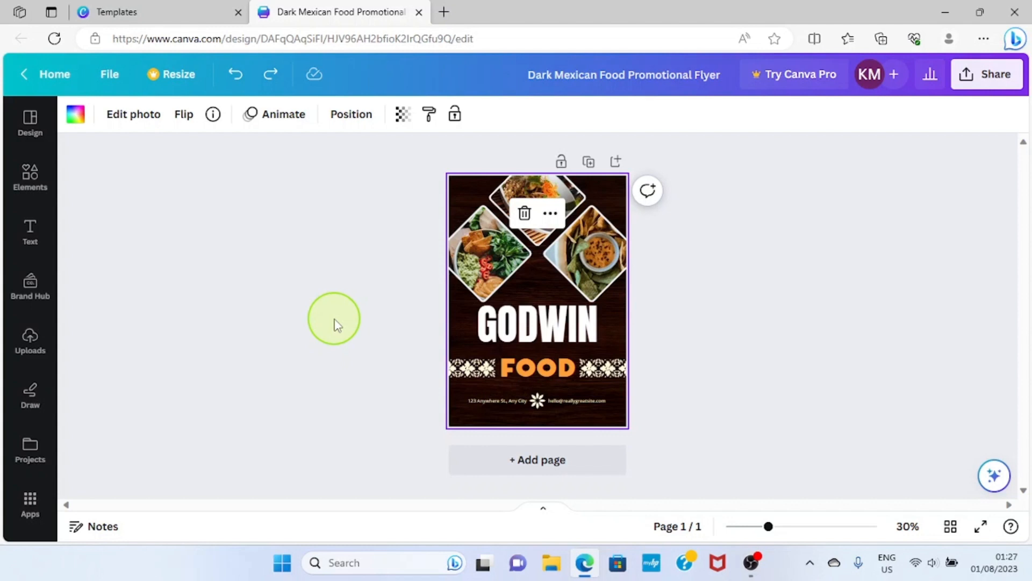
left_click(504, 407)
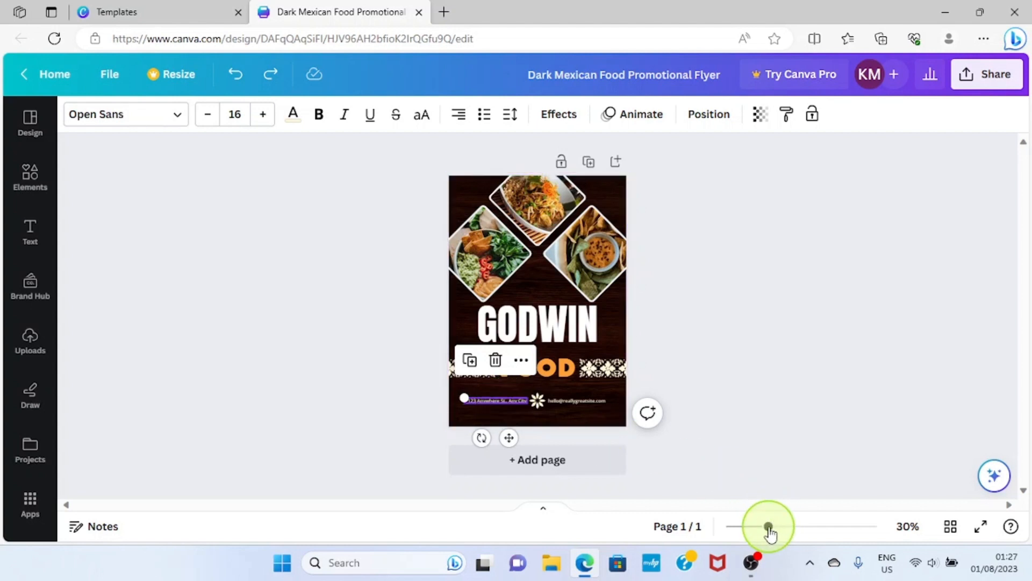
left_click_drag(769, 531, 818, 541)
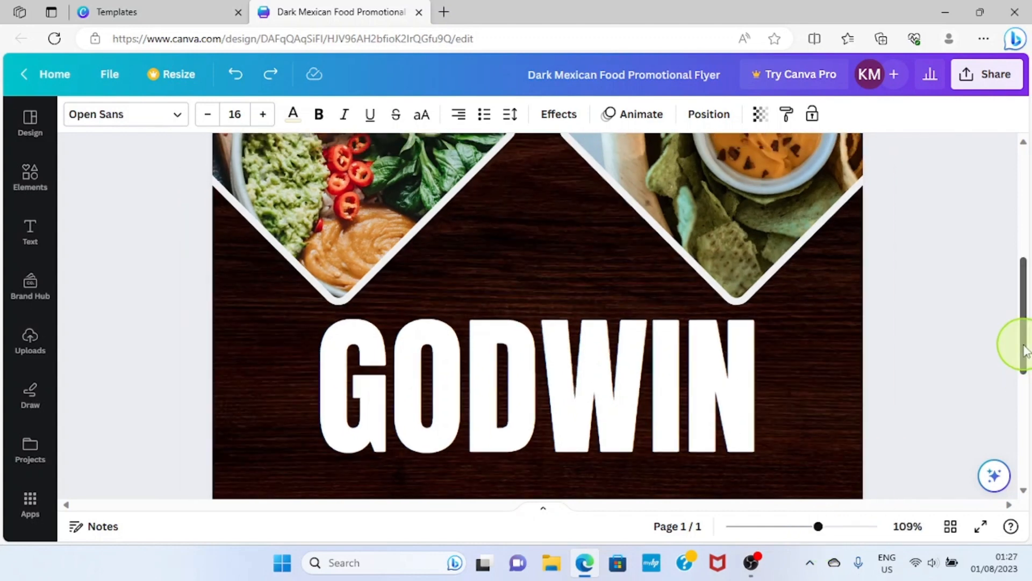
left_click_drag(1025, 349, 1030, 477)
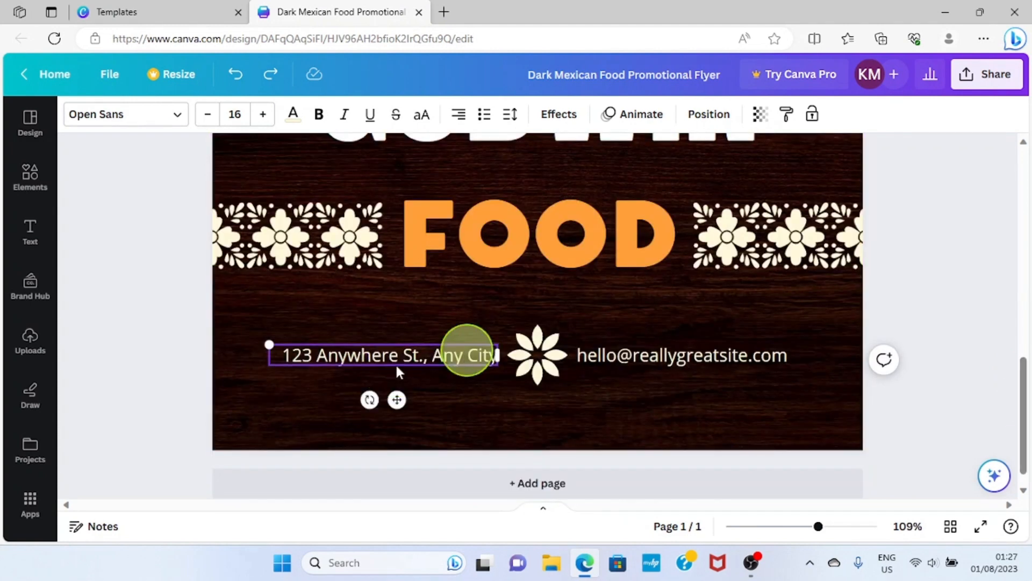
left_click(450, 356)
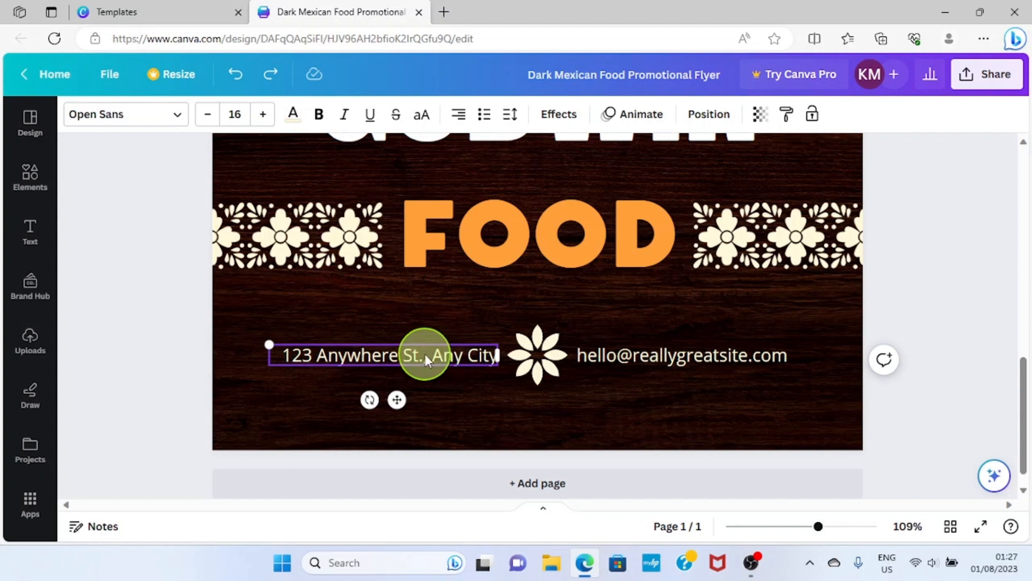
left_click(714, 357)
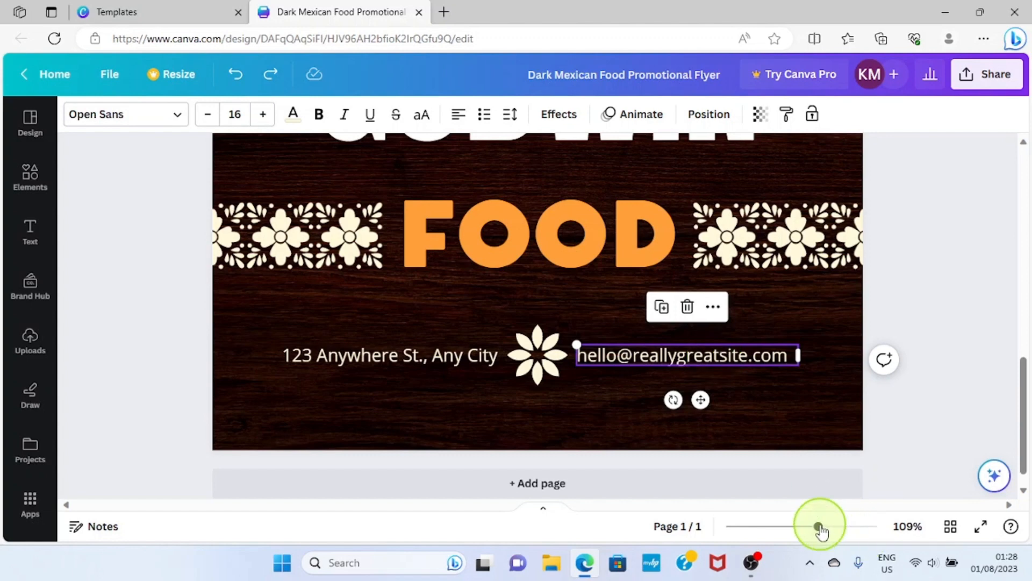
left_click_drag(821, 531, 774, 543)
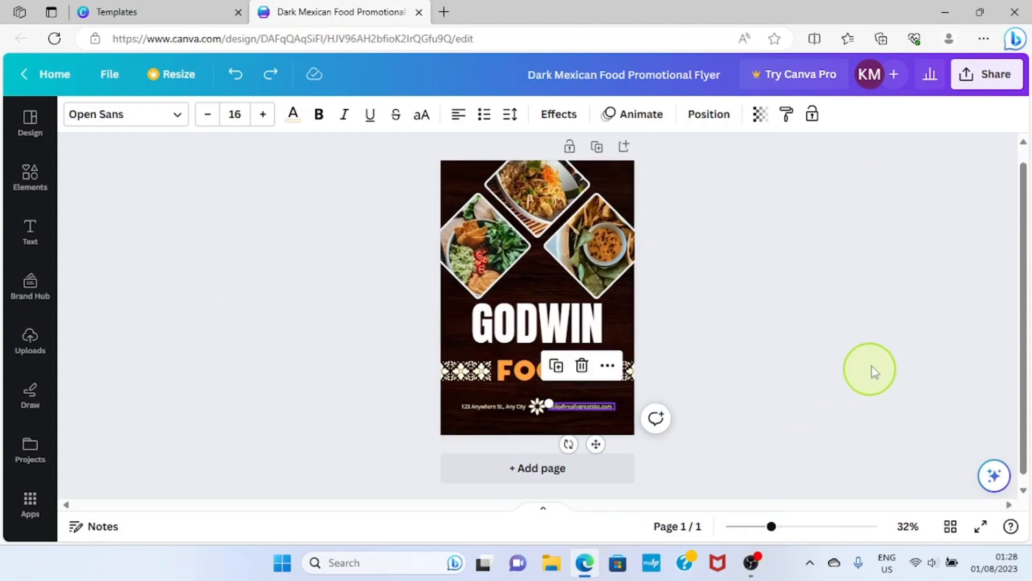
left_click(888, 309)
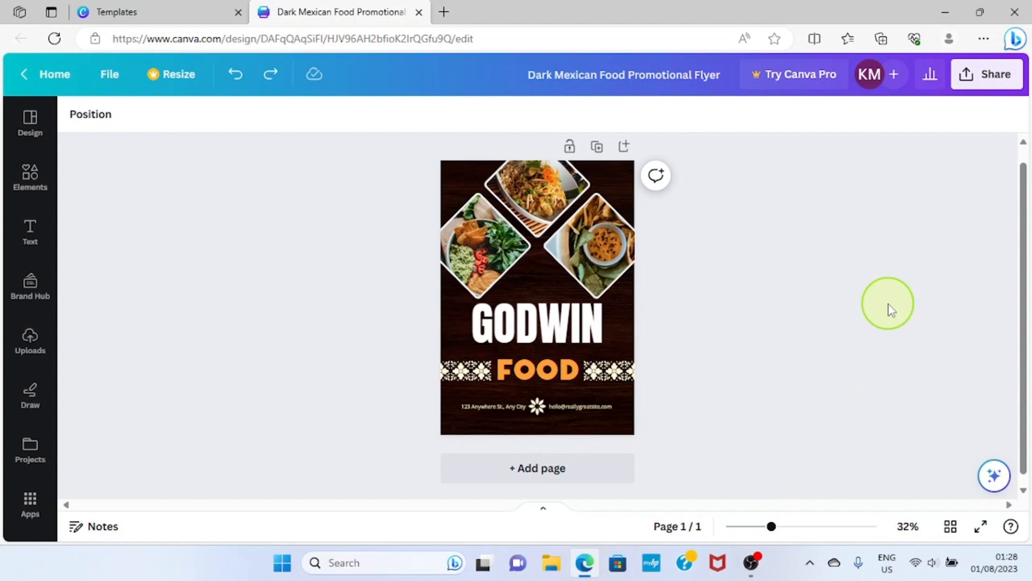
Step: Download the finished flyer as a PNG file at size 1
left_click(996, 81)
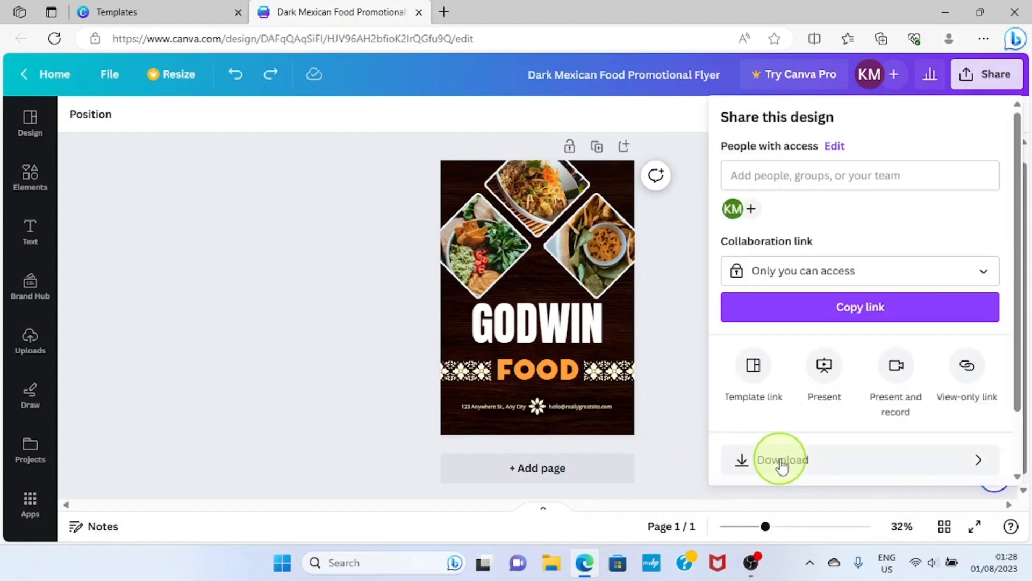
left_click(813, 462)
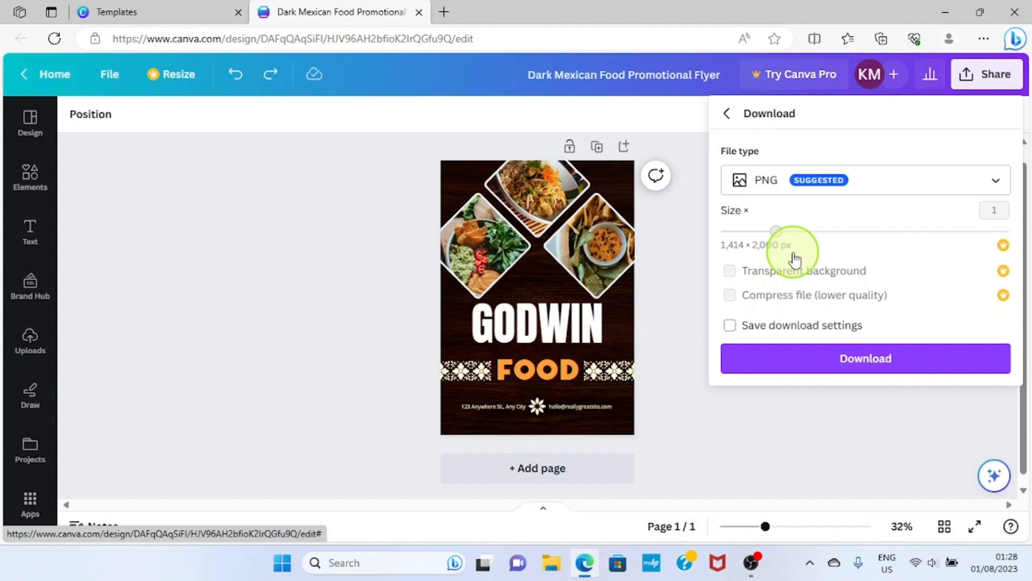
left_click(894, 355)
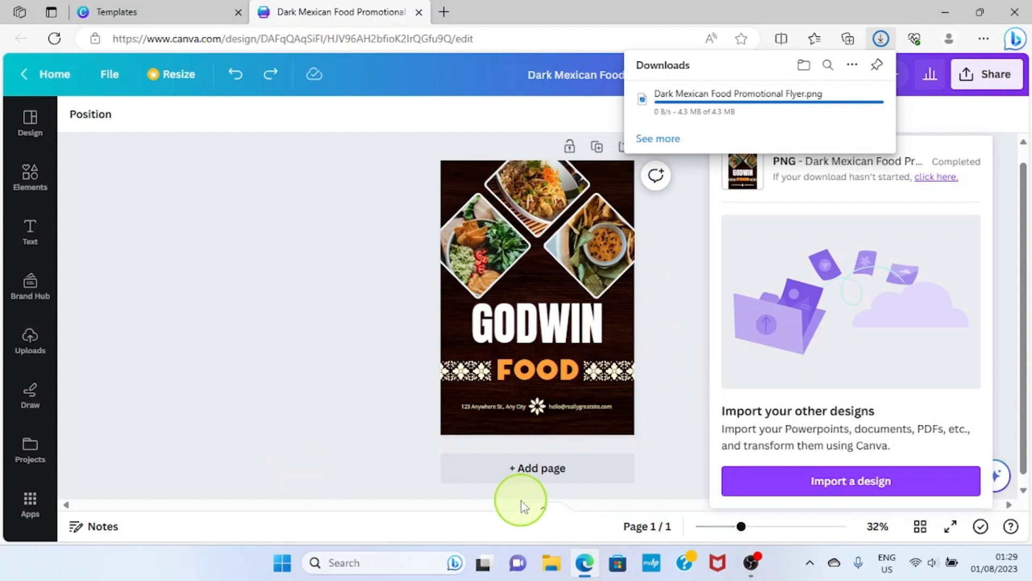
Step: Switch to File Explorer, open "Dark Mexican Food Promotional Flyer" from the Downloads folder to inspect the image, and close it
left_click(548, 571)
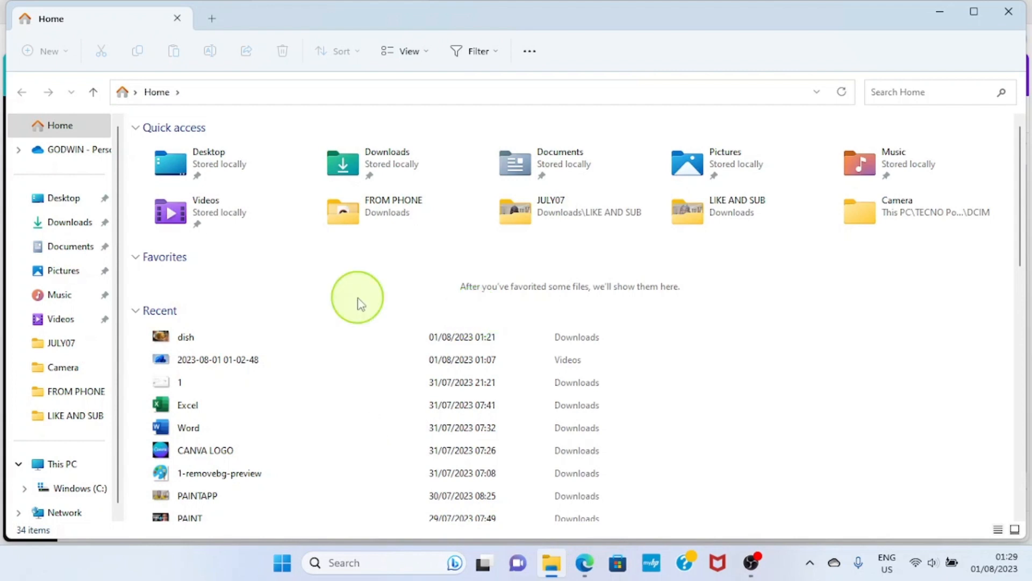
left_click(63, 231)
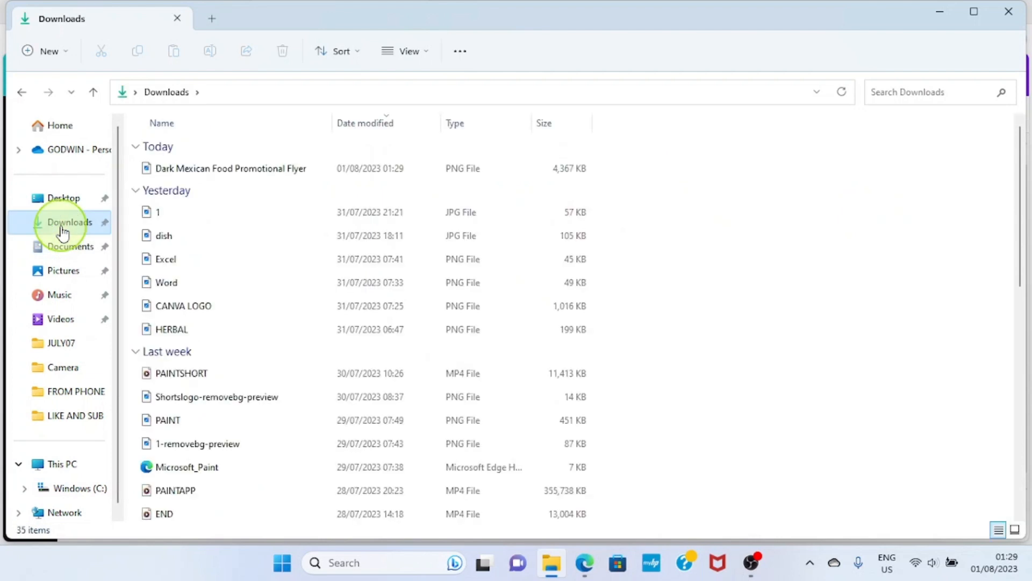
left_click(283, 173)
left_click(284, 171)
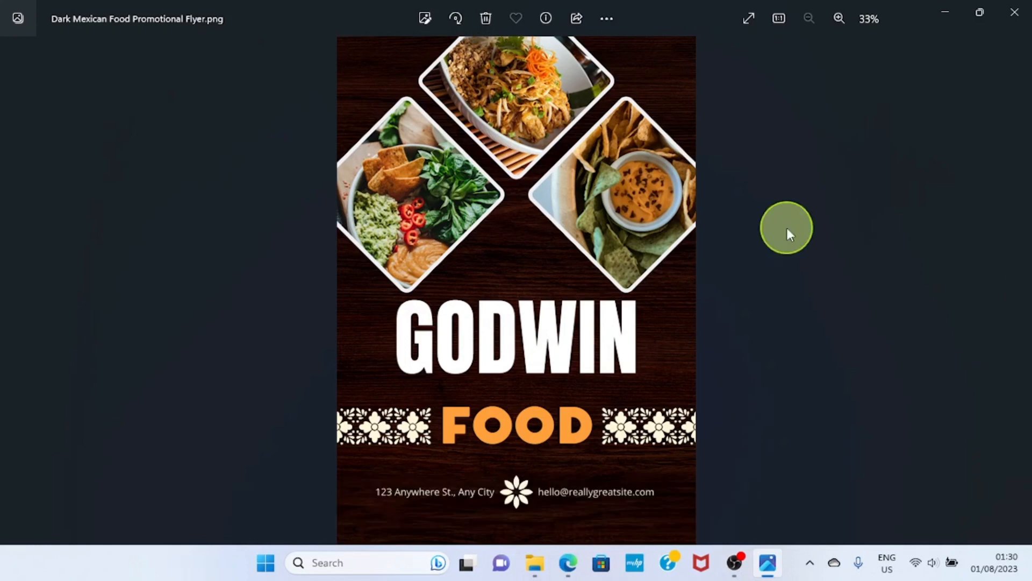
left_click(1015, 12)
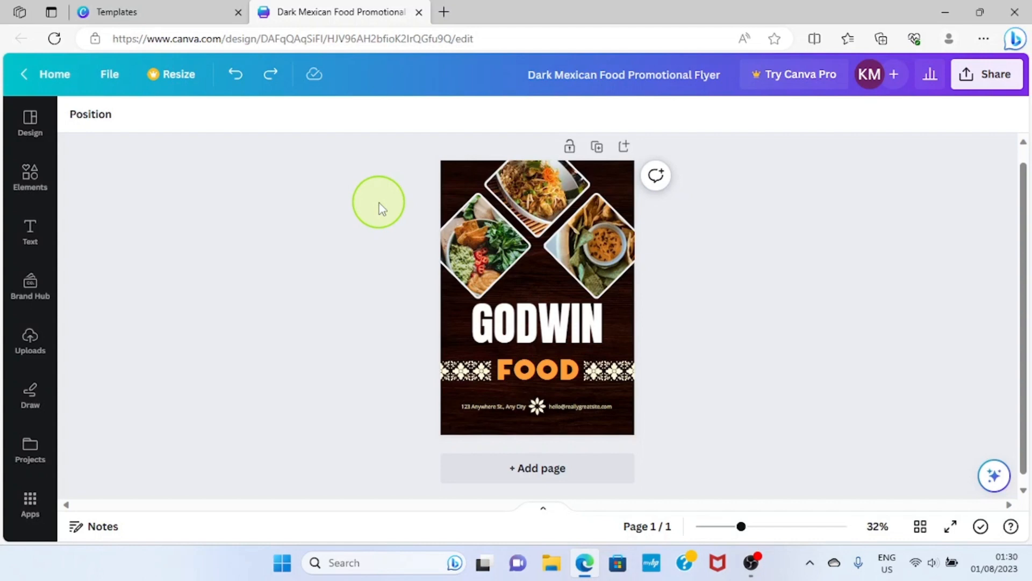
Step: Return to the Canva home page from the Templates browser tab and look up "flyer" in the template search
left_click(143, 8)
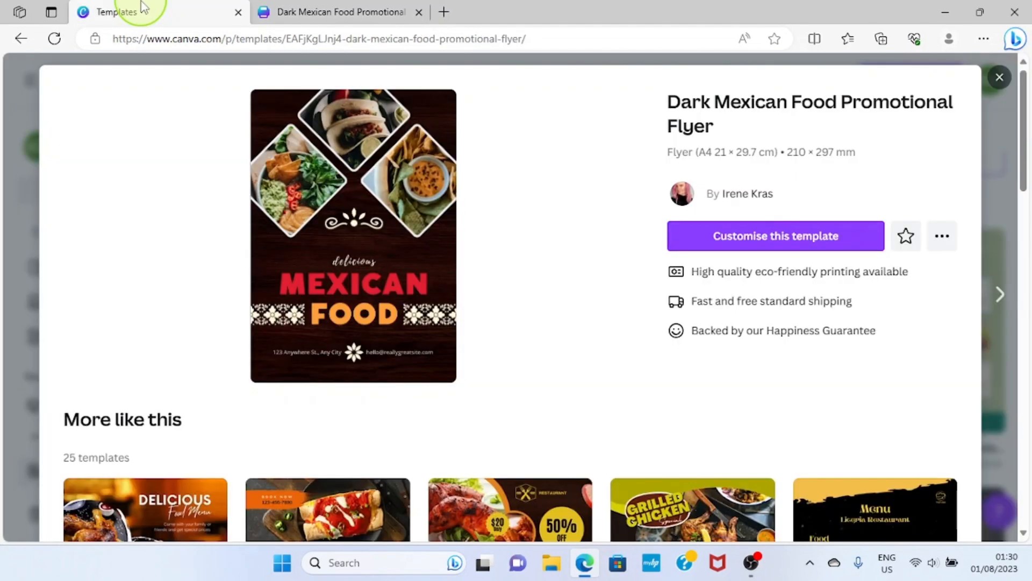
left_click(21, 39)
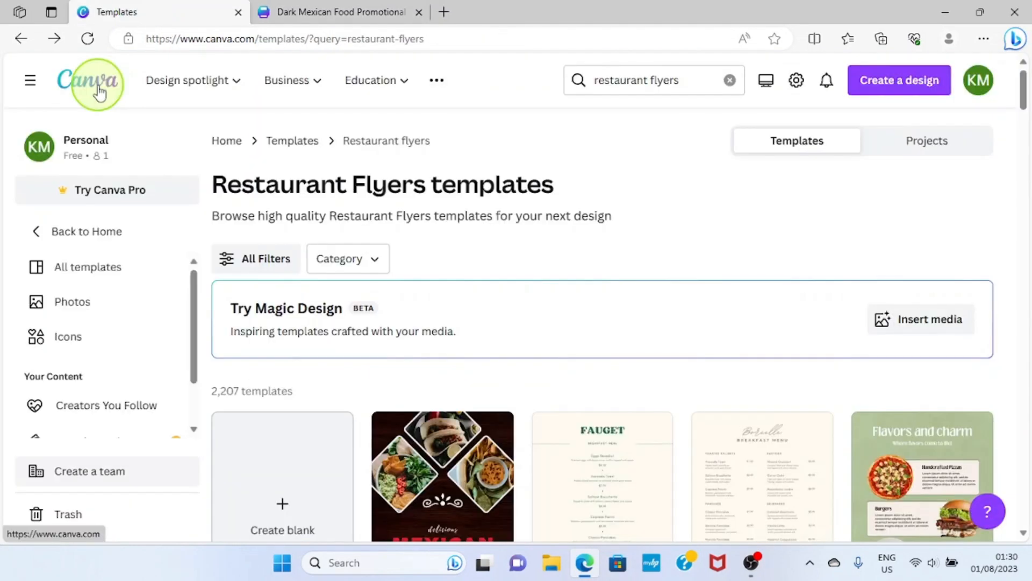
left_click(98, 92)
left_click(436, 208)
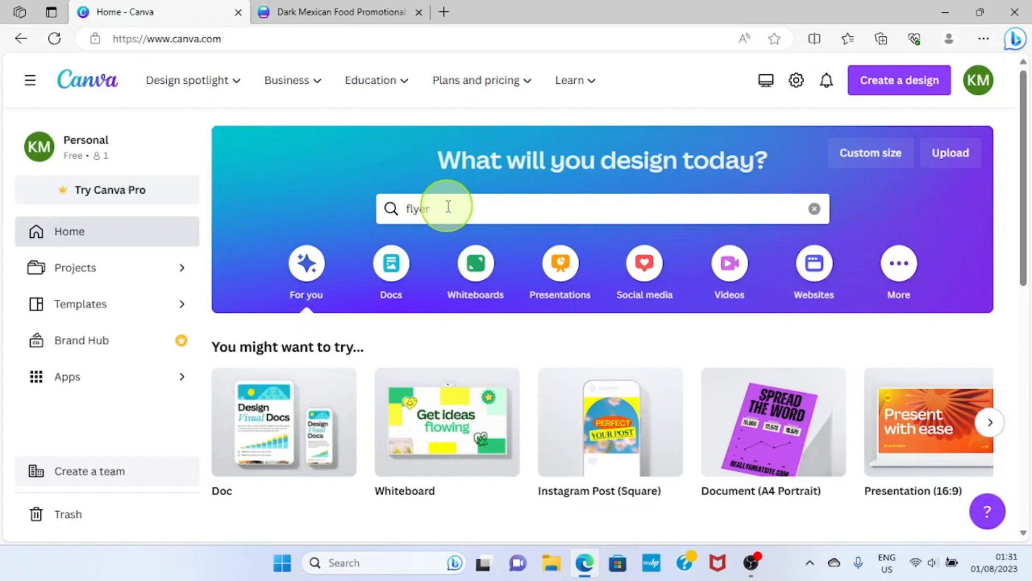
Step: Replace the search term on the home page with "magazine" to view matching template suggestions
left_click(448, 207)
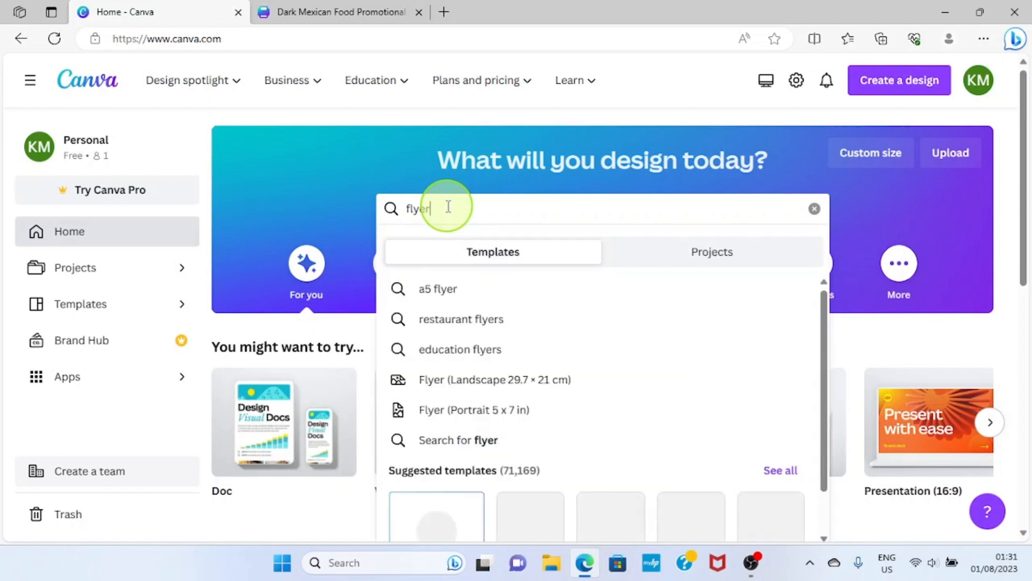
key("BackSpace")
key("BackSpace")
key("BackSpace")
key("BackSpace")
key("BackSpace")
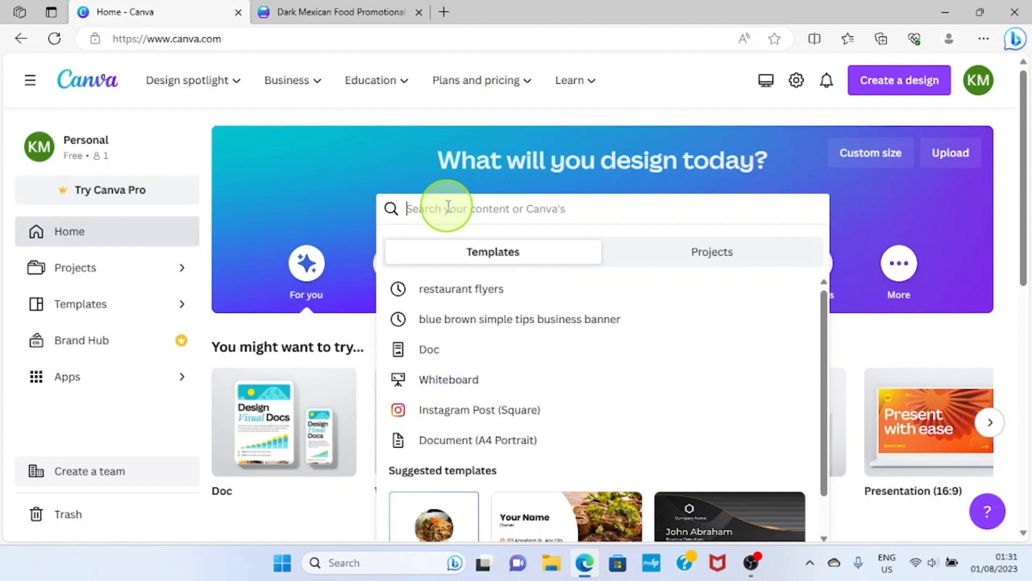
type("m")
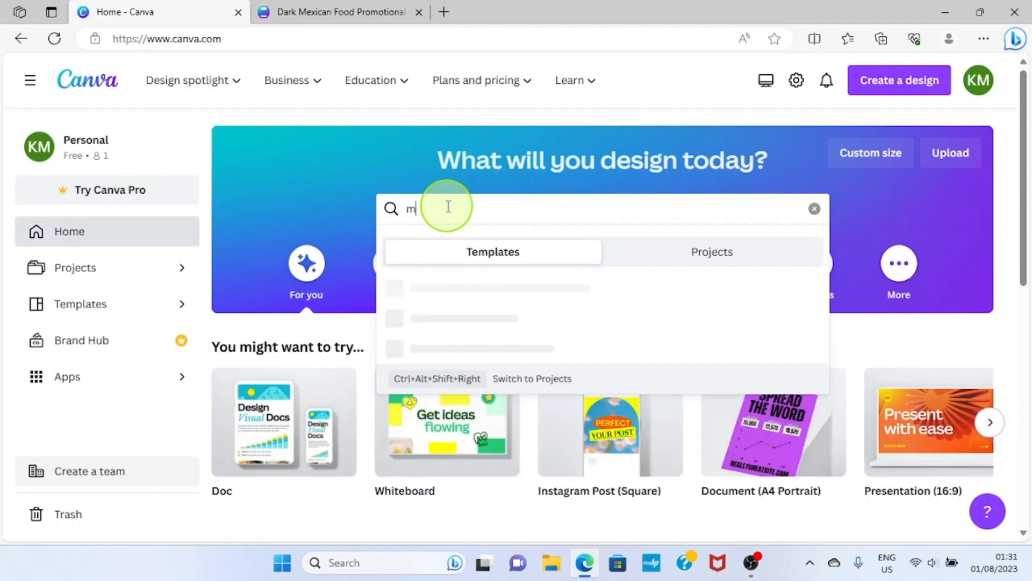
type("agazine")
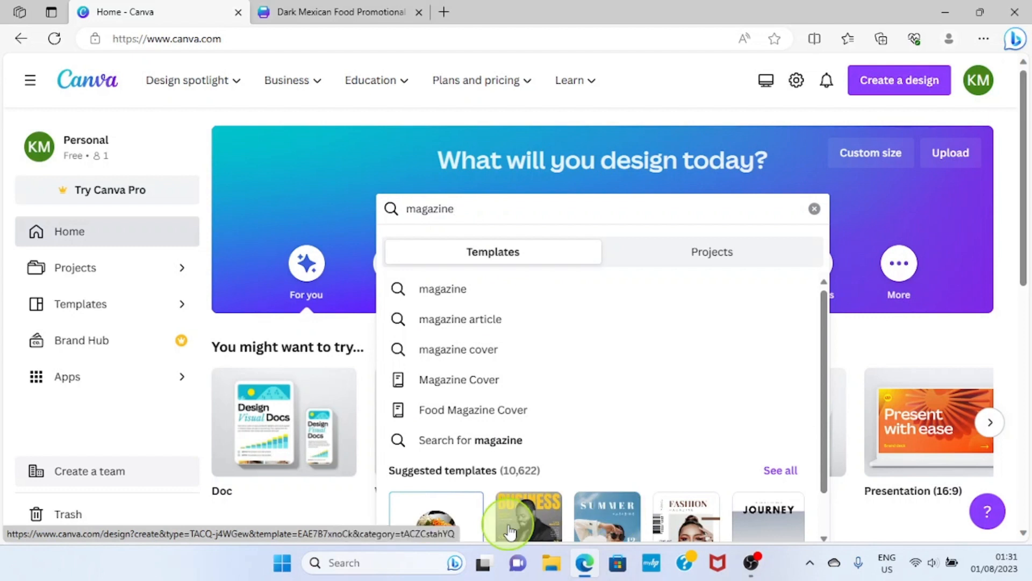
Step: Look up template suggestions for "postcard" in place of the magazine search, and close the suggestion list
triple_click(502, 203)
key("BackSpace")
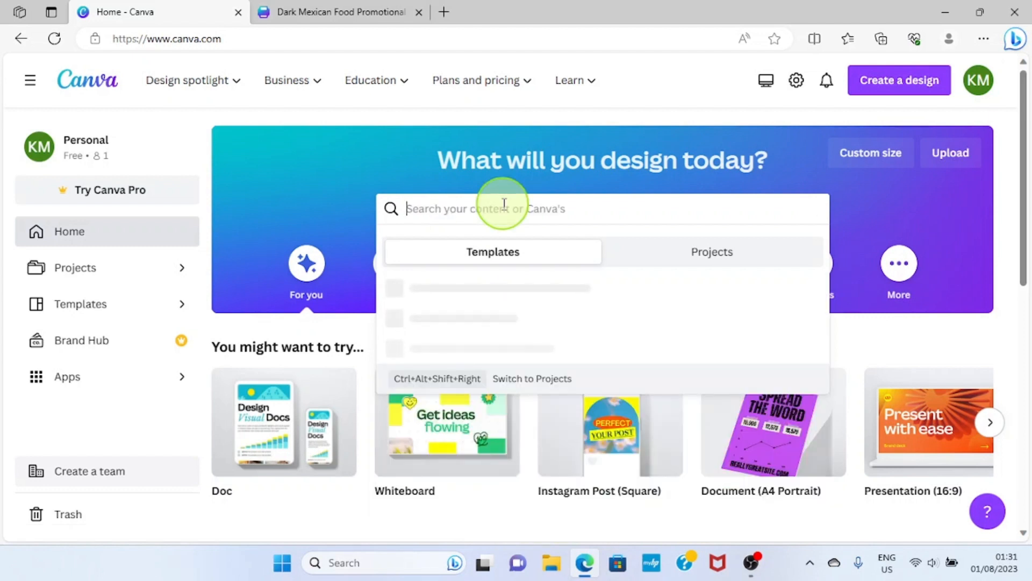
type("postcard")
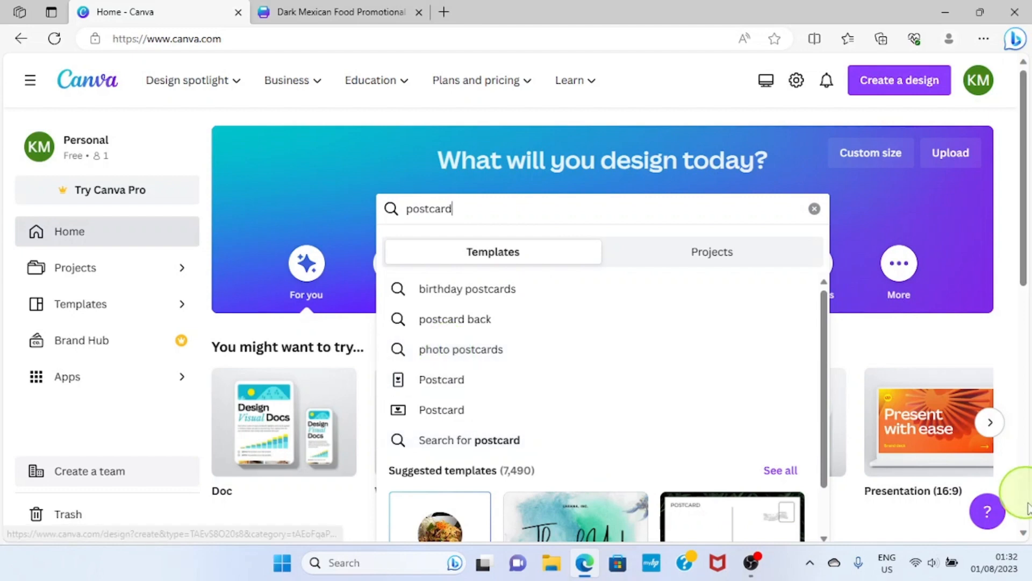
left_click(1024, 533)
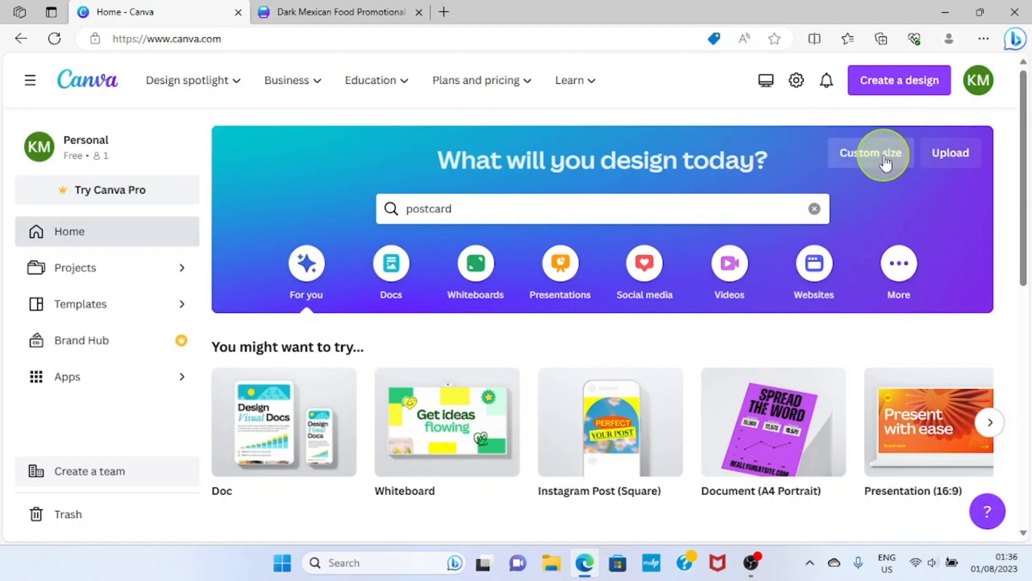
Step: Create a new blank custom-size design 6 inches wide and 9 inches high
left_click(873, 161)
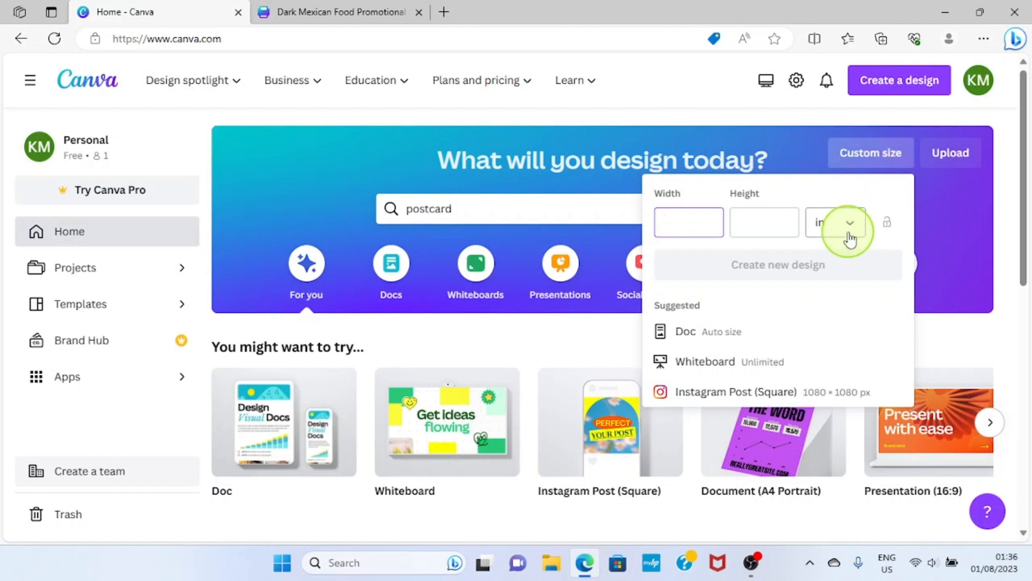
left_click(855, 226)
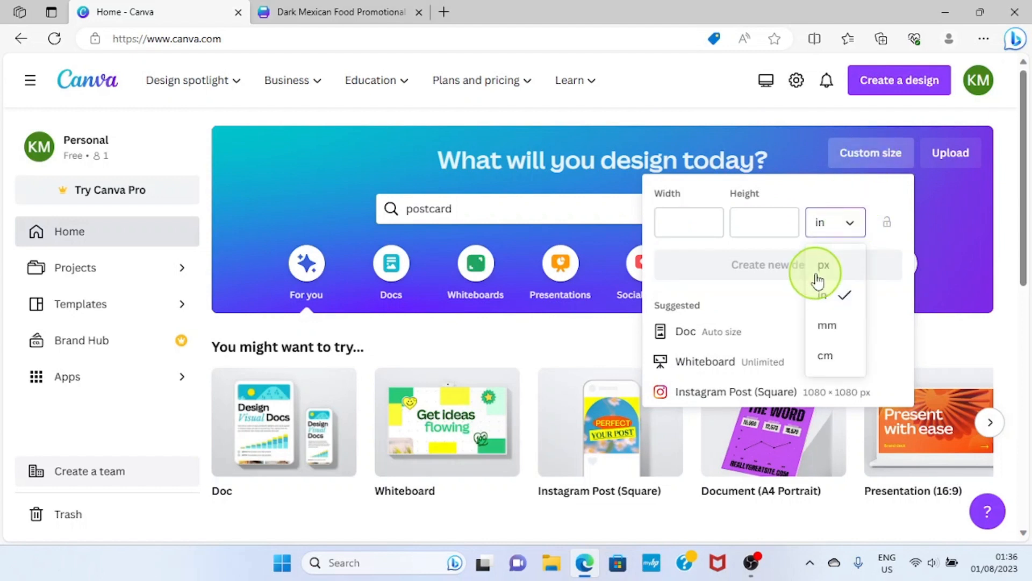
left_click(825, 267)
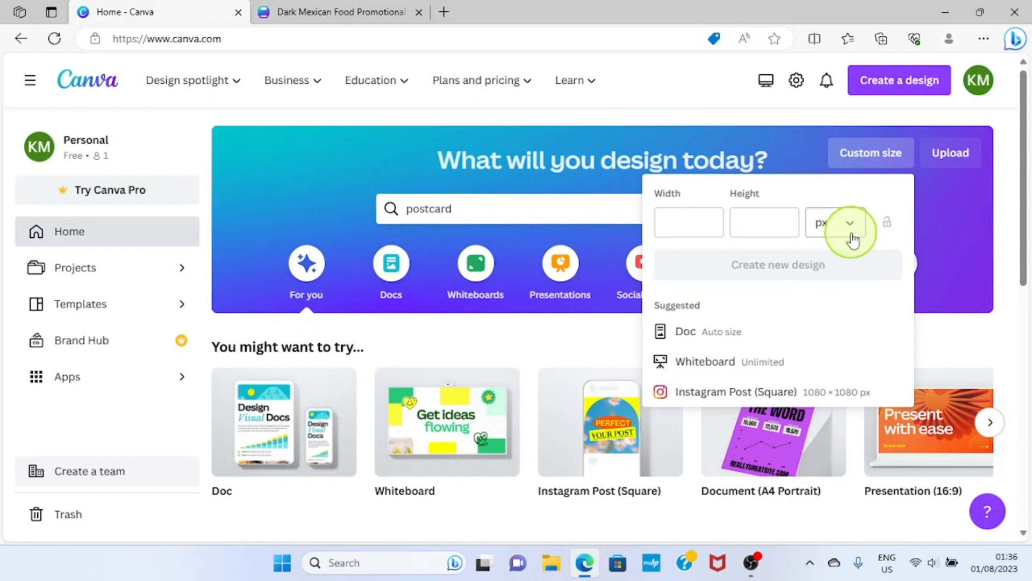
left_click(852, 239)
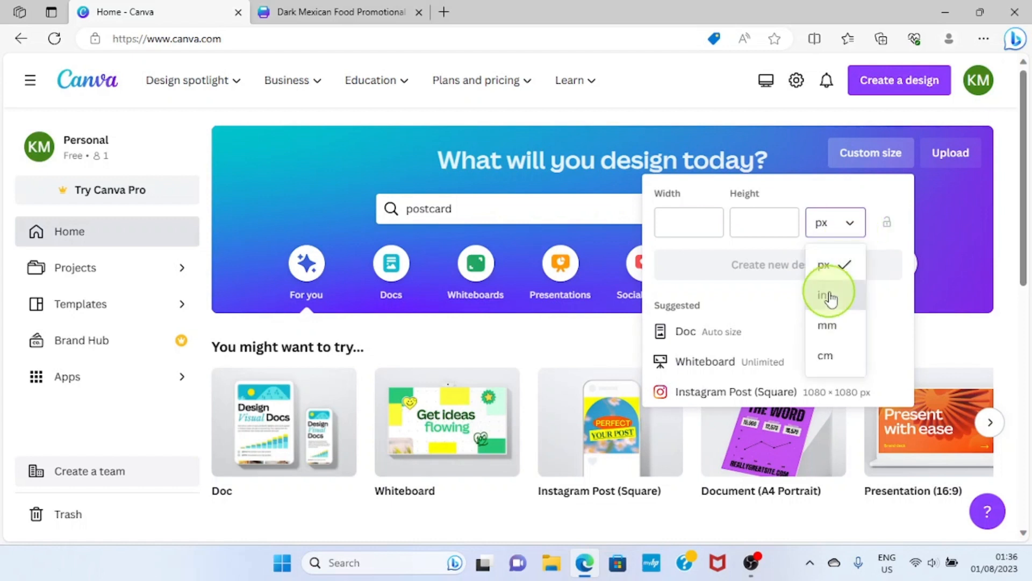
left_click(829, 295)
left_click(691, 223)
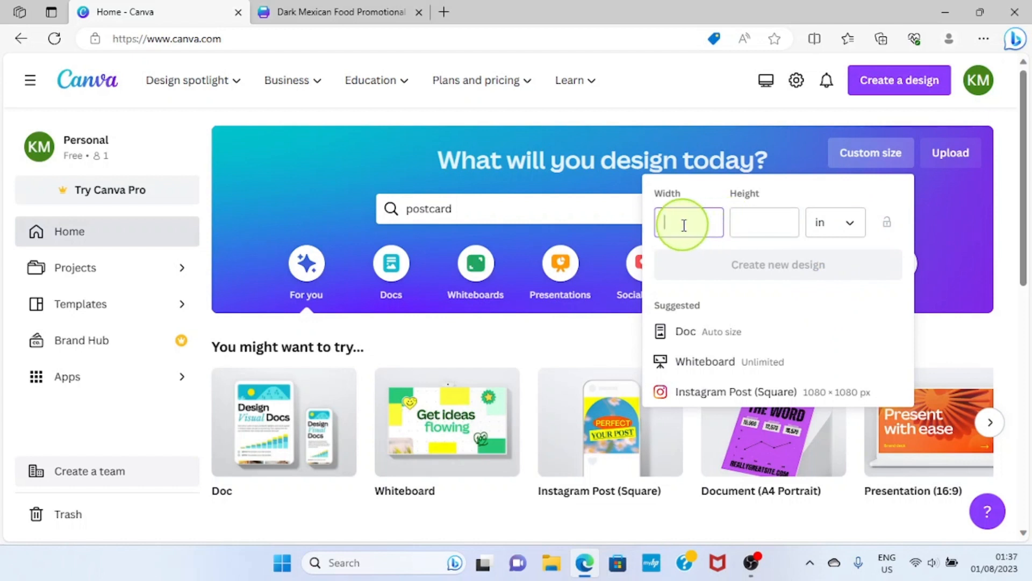
type("6")
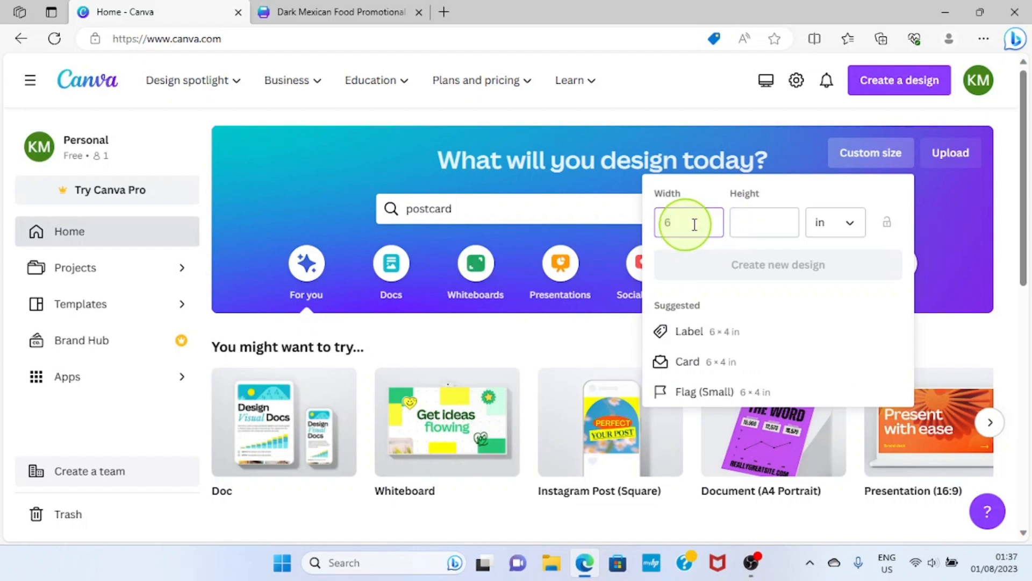
left_click(760, 227)
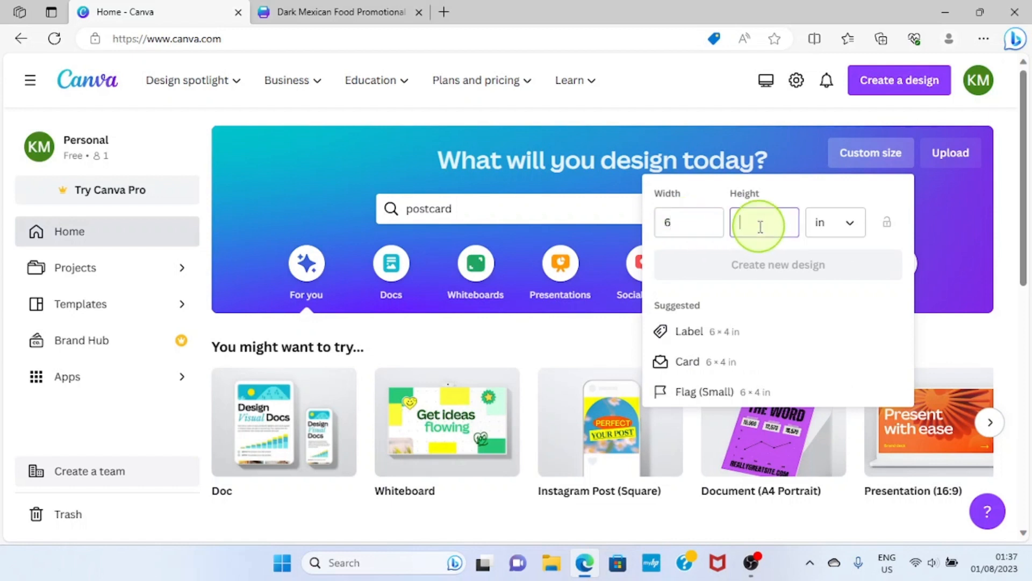
type("9")
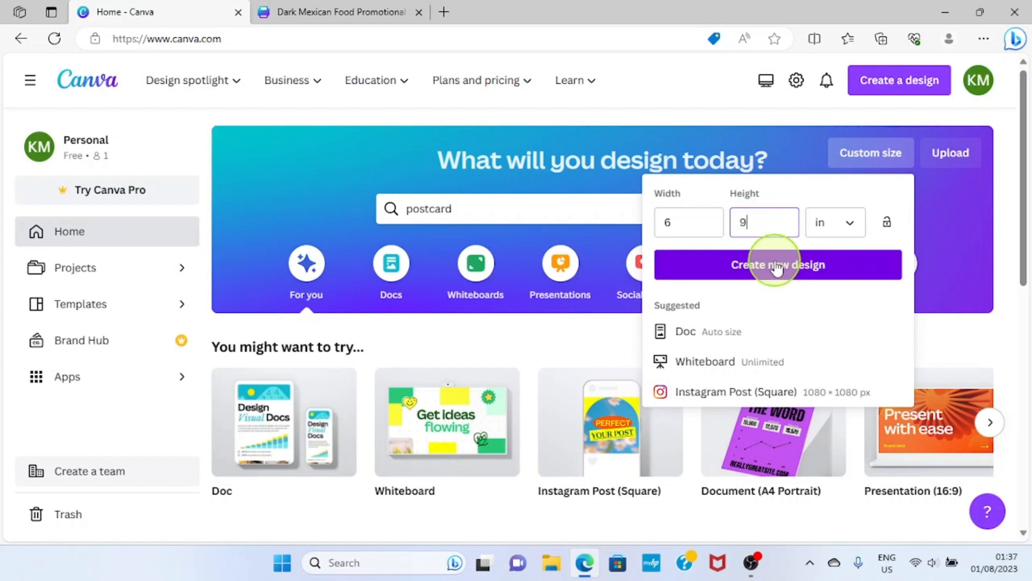
left_click(776, 266)
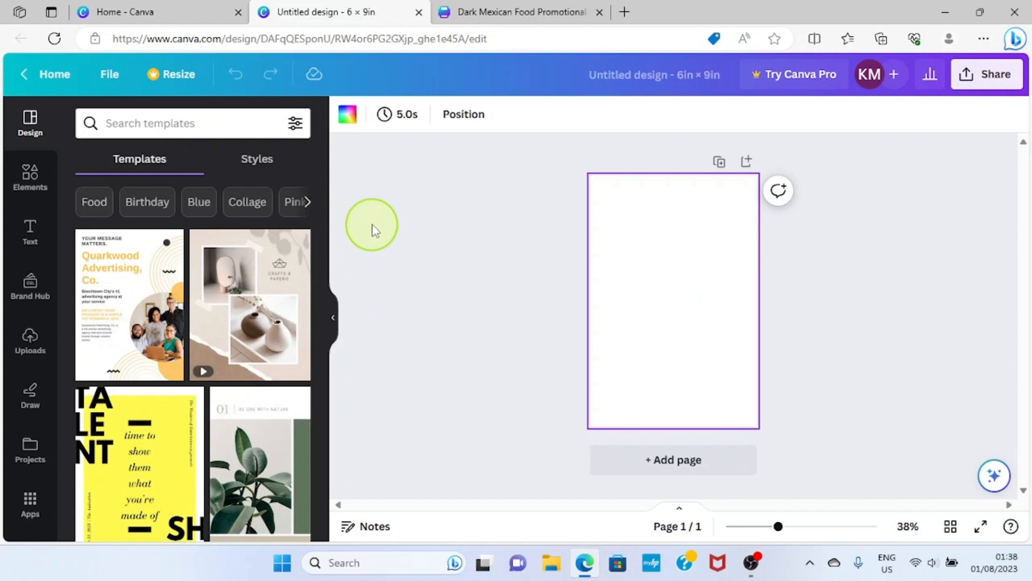
Step: Fill the blank page's background with the dark blue default solid colour
left_click(352, 117)
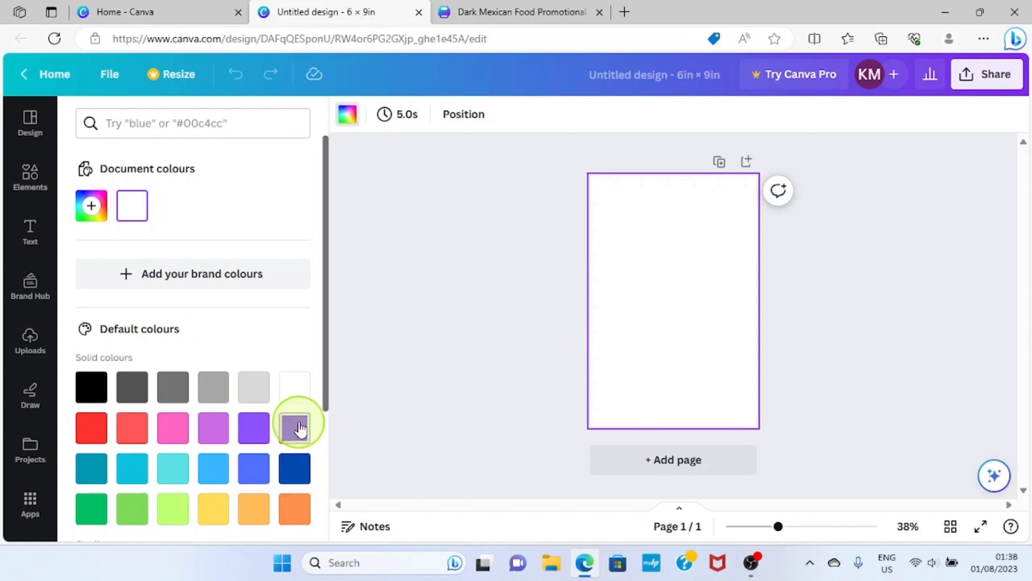
left_click(295, 473)
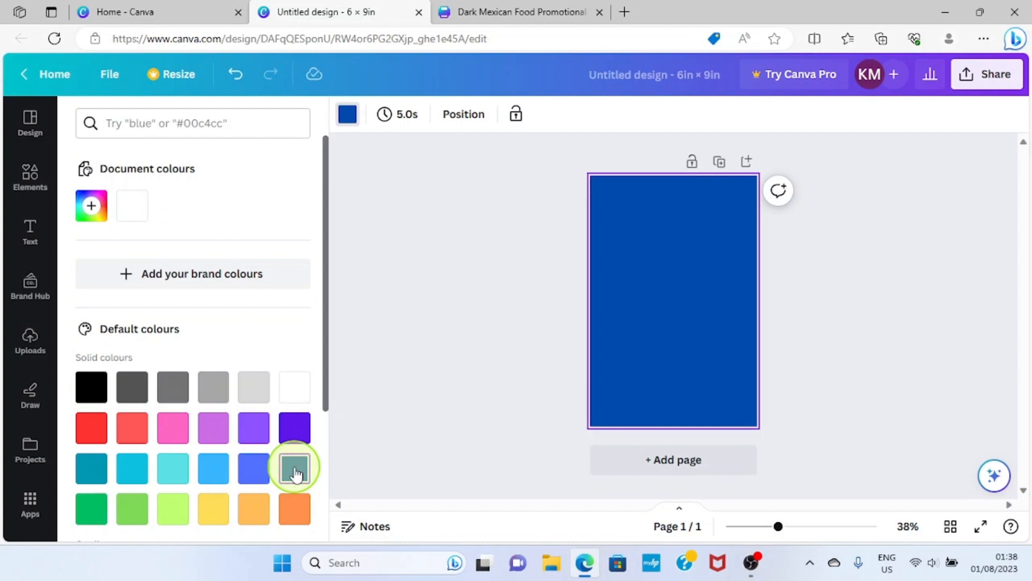
left_click(530, 320)
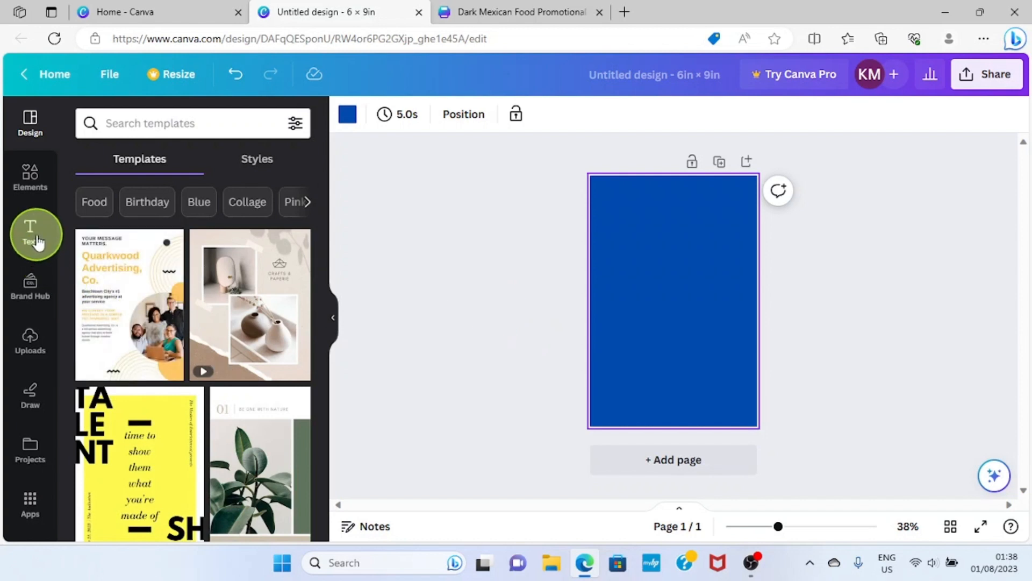
Step: Add a heading to the blue page and replace its placeholder text with "MICROSOFT 365"
left_click(34, 239)
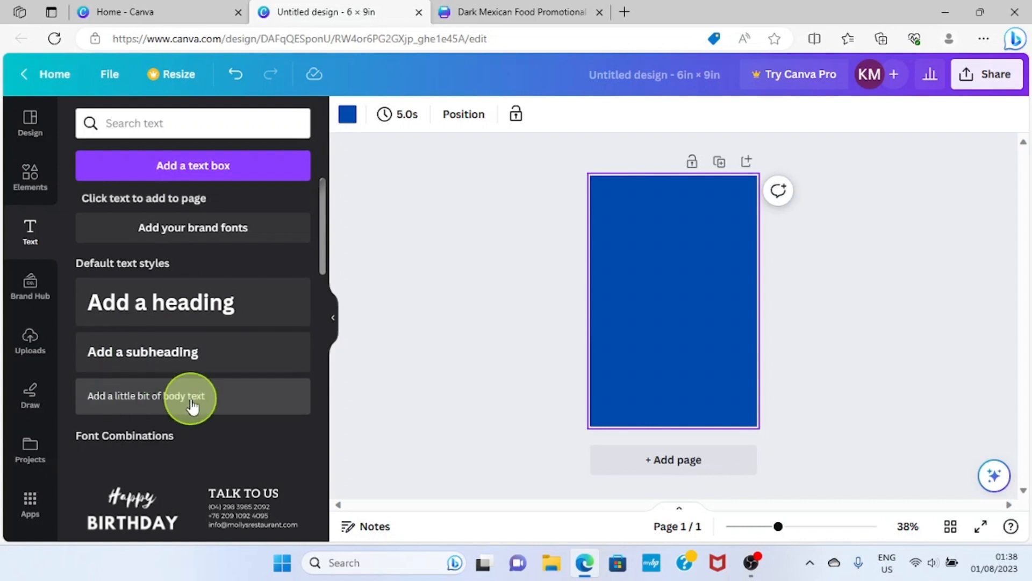
left_click(188, 314)
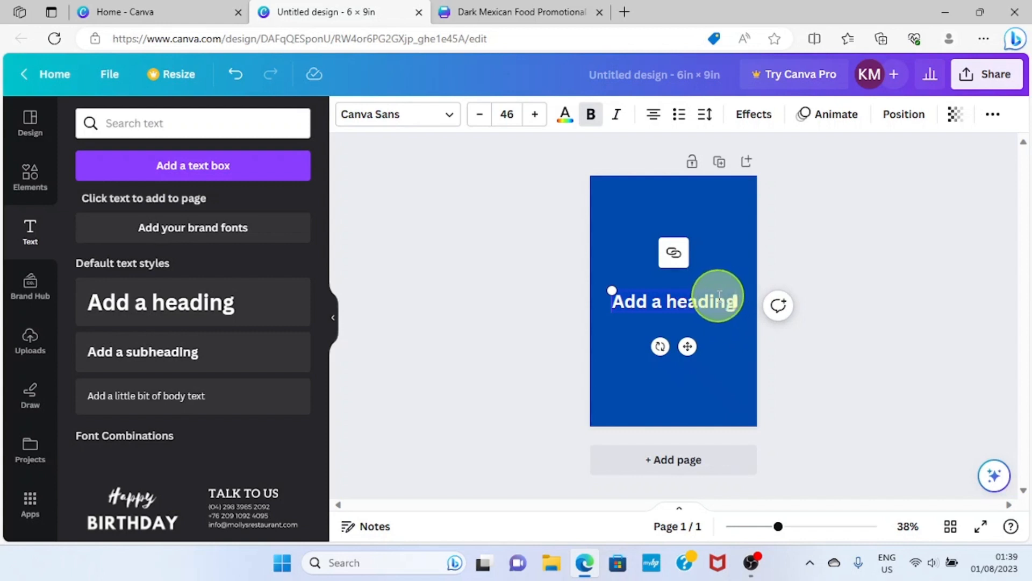
left_click(718, 295)
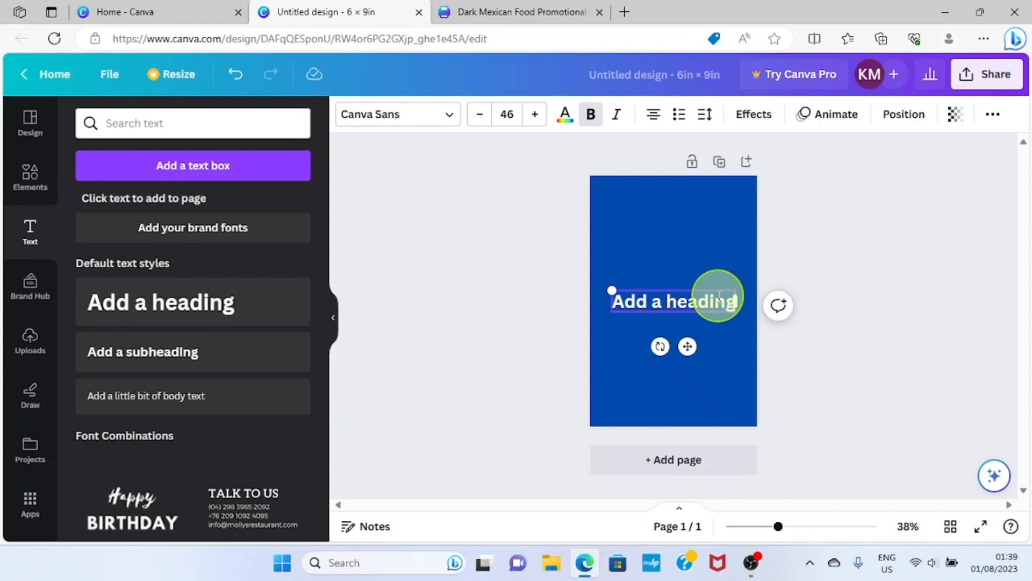
key("BackSpace")
key("BackSpace")
key("BackSpace")
key("BackSpace")
key("BackSpace")
key("BackSpace")
key("BackSpace")
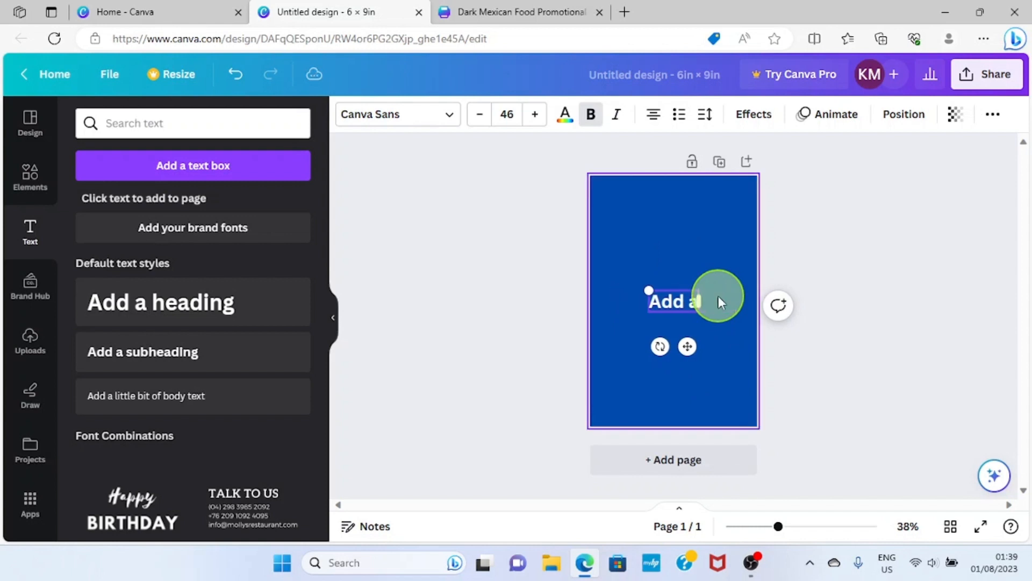
key("BackSpace")
key("BackSpace")
key("BackSpace")
key("BackSpace")
key("BackSpace")
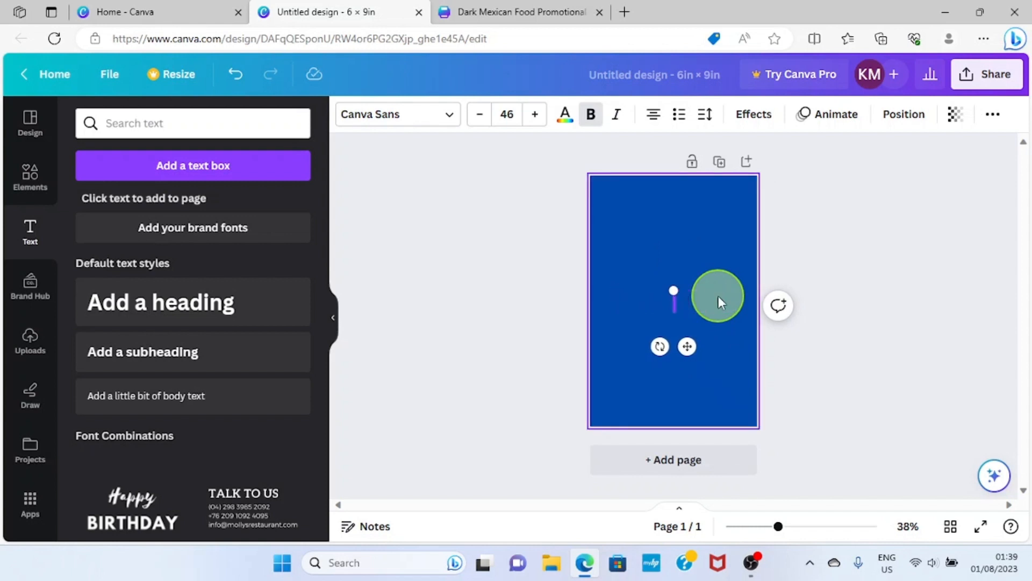
type("MIC")
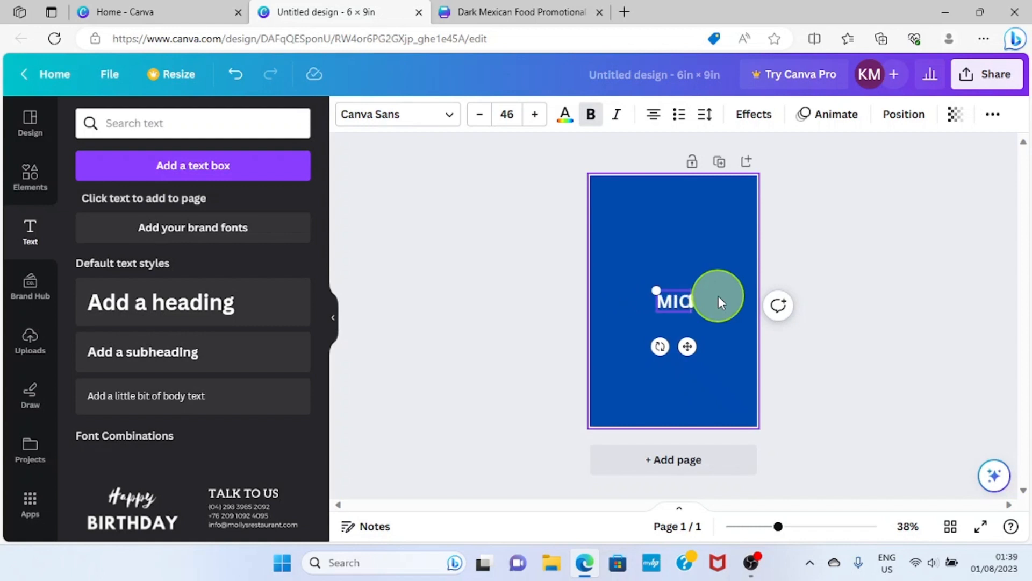
type("ROSOFT 365")
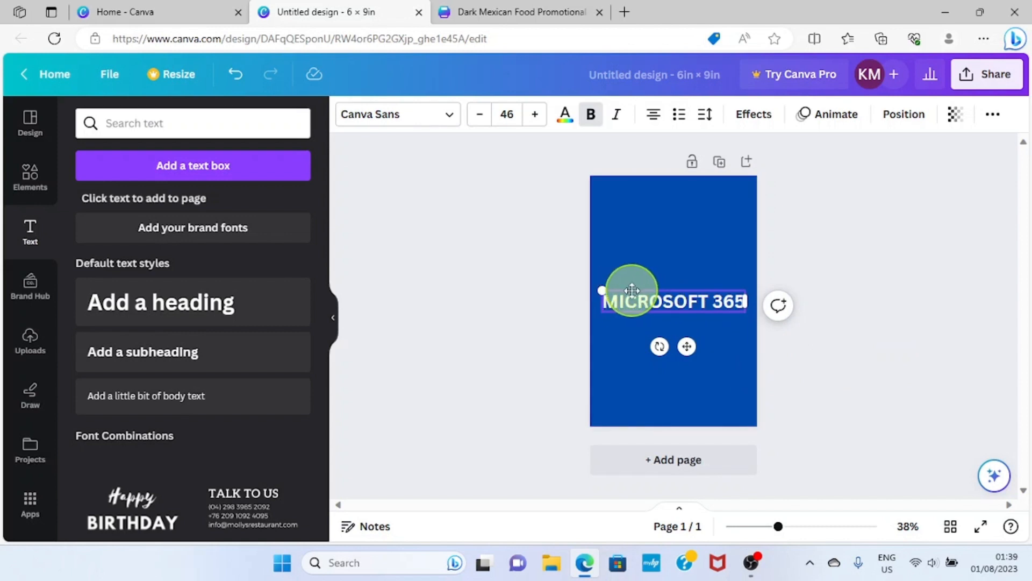
Step: Move the MICROSOFT 365 heading to the top of the page and set its font size to 52
left_click_drag(632, 290, 630, 197)
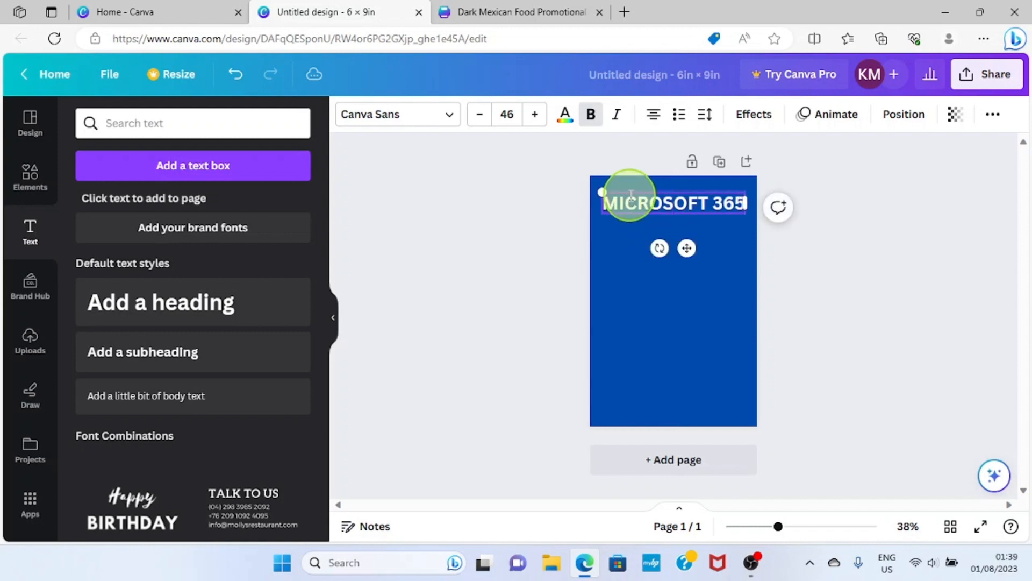
left_click(533, 121)
left_click(533, 121)
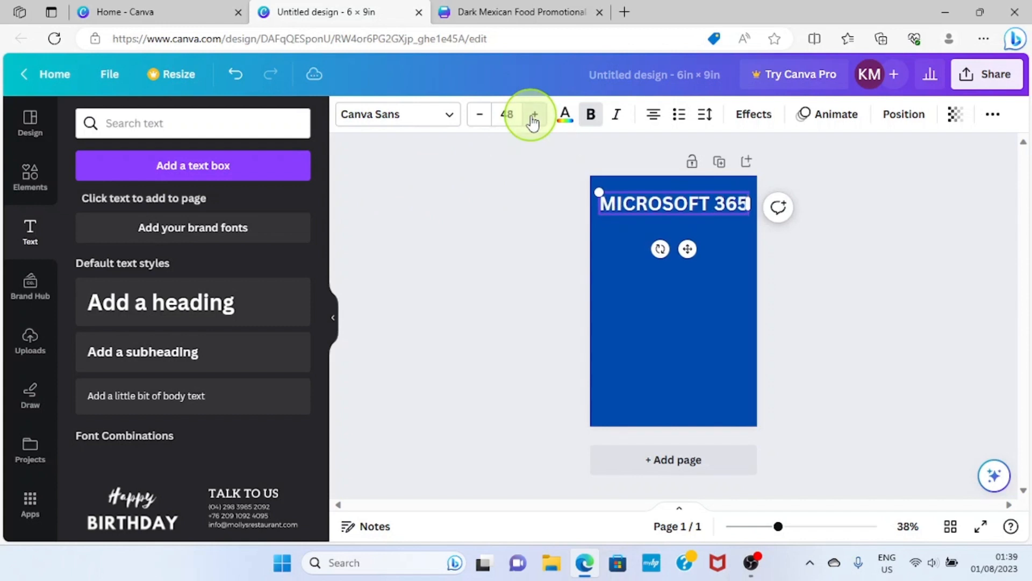
left_click(534, 121)
left_click(533, 120)
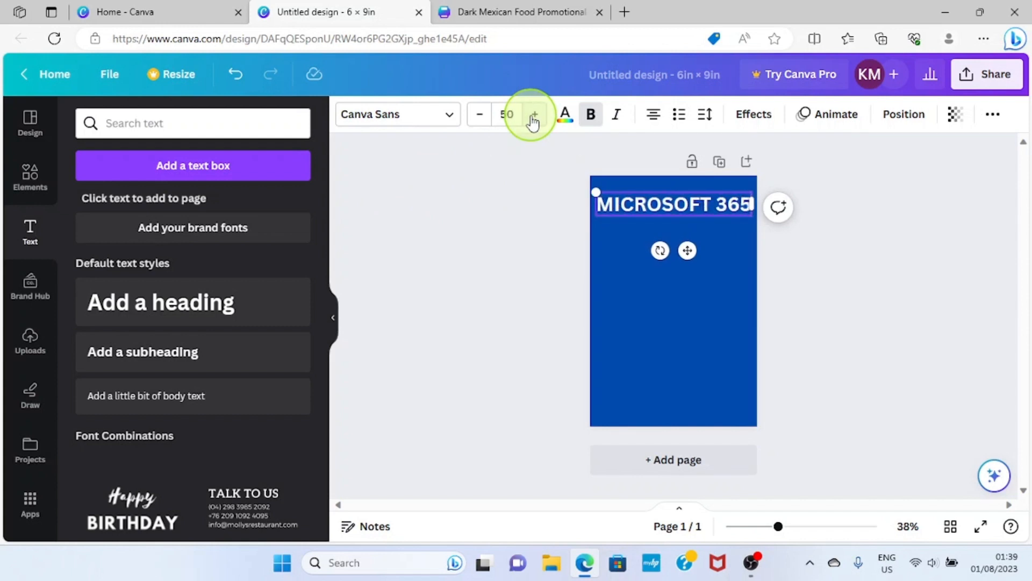
left_click(534, 121)
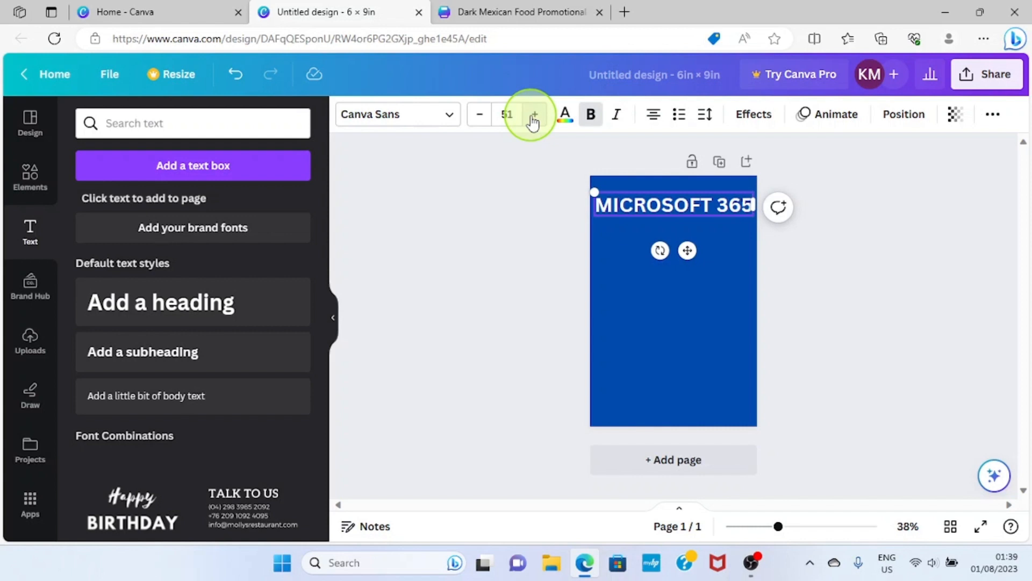
left_click(533, 121)
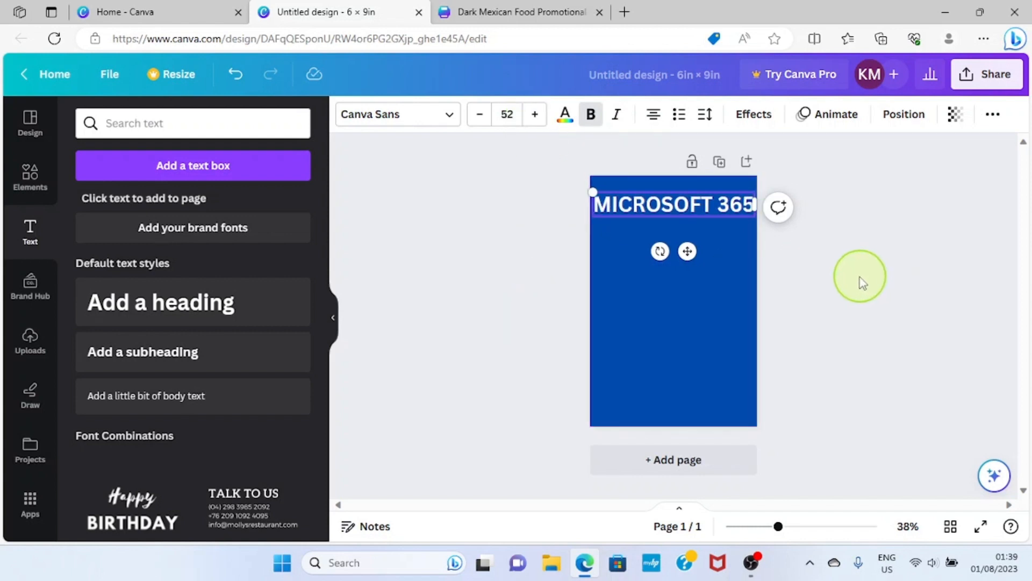
left_click(847, 288)
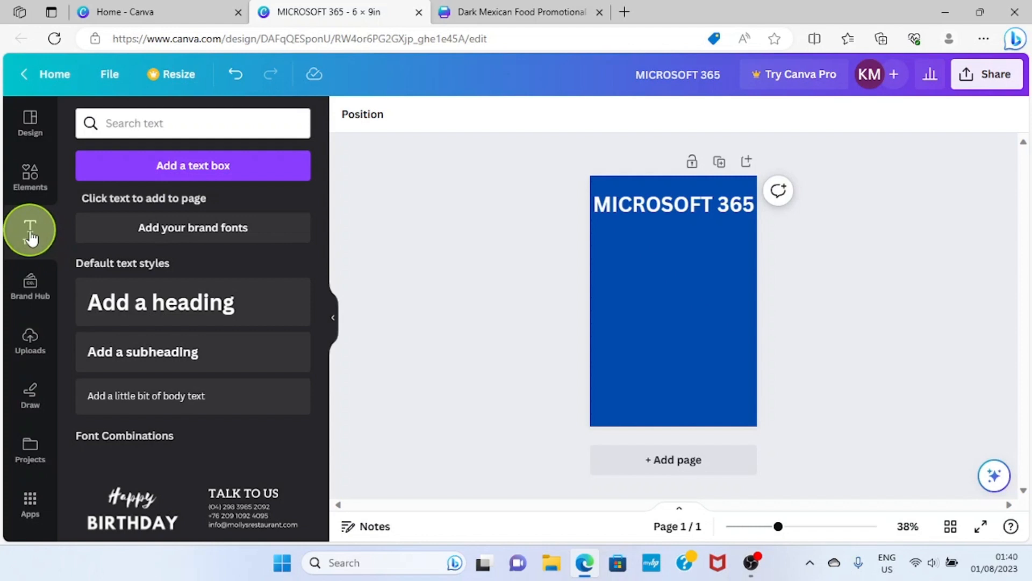
Step: Add a subheading reading "A Guide to Help You Learn Microsoft Office Apps" and place it directly beneath the MICROSOFT 365 heading
left_click(139, 352)
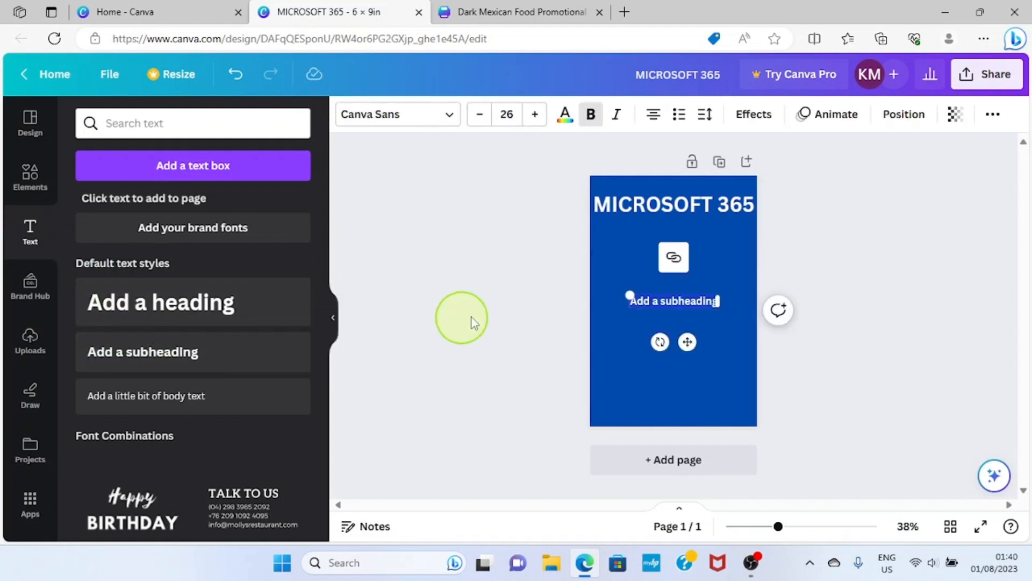
type("A Guide to Help You Learn Microsoft Office Apps")
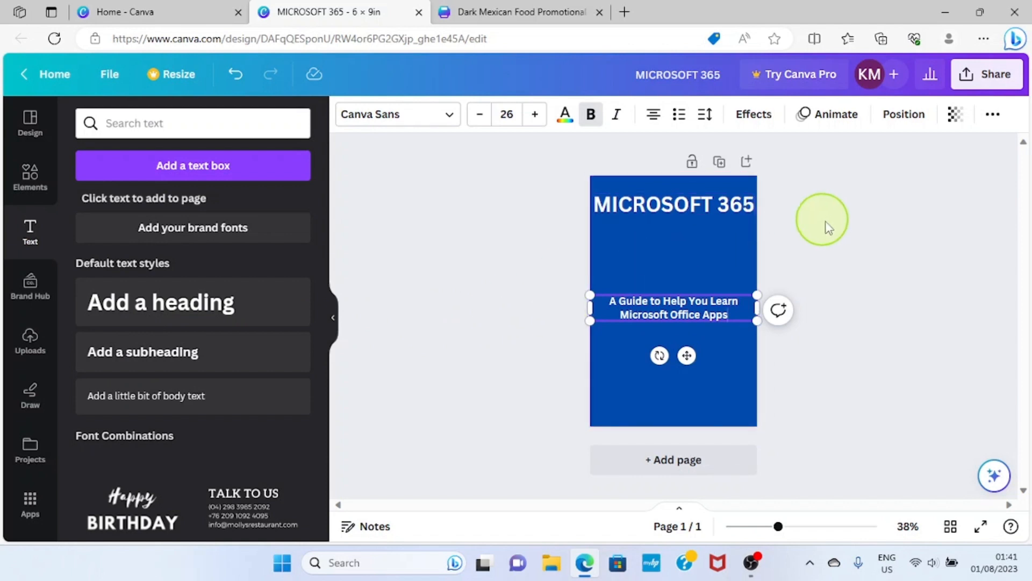
left_click(832, 225)
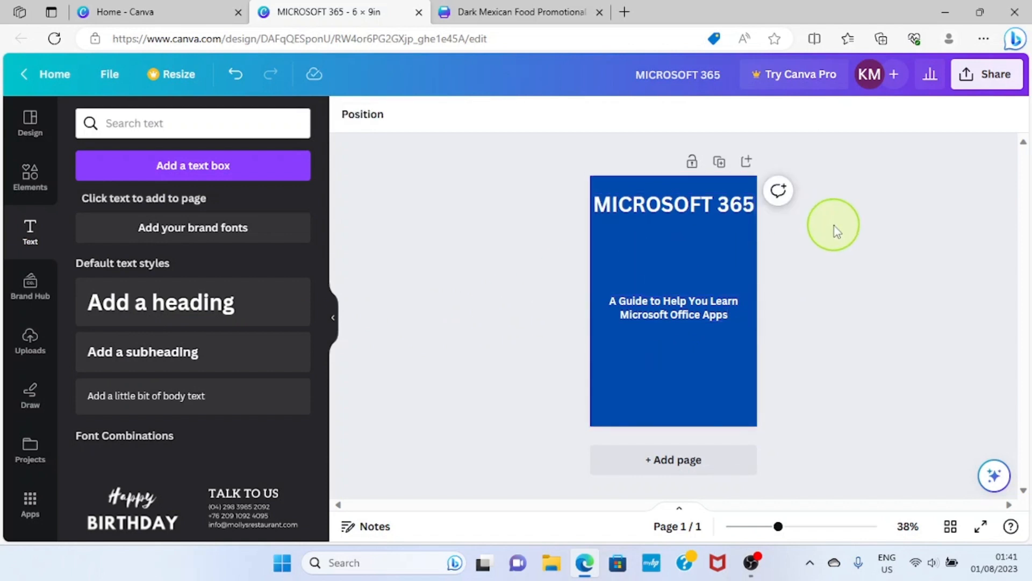
left_click(633, 305)
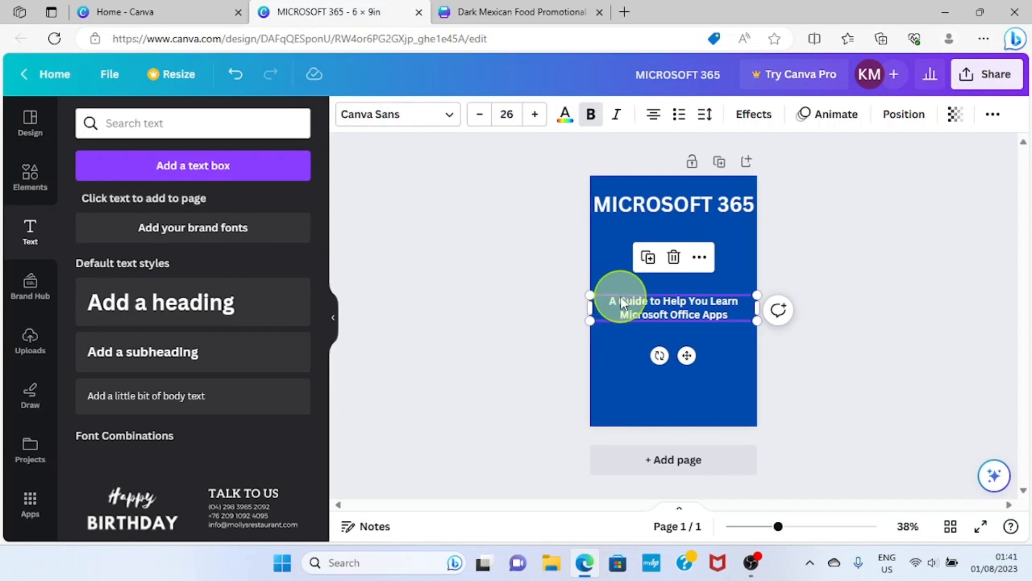
left_click_drag(621, 302, 622, 228)
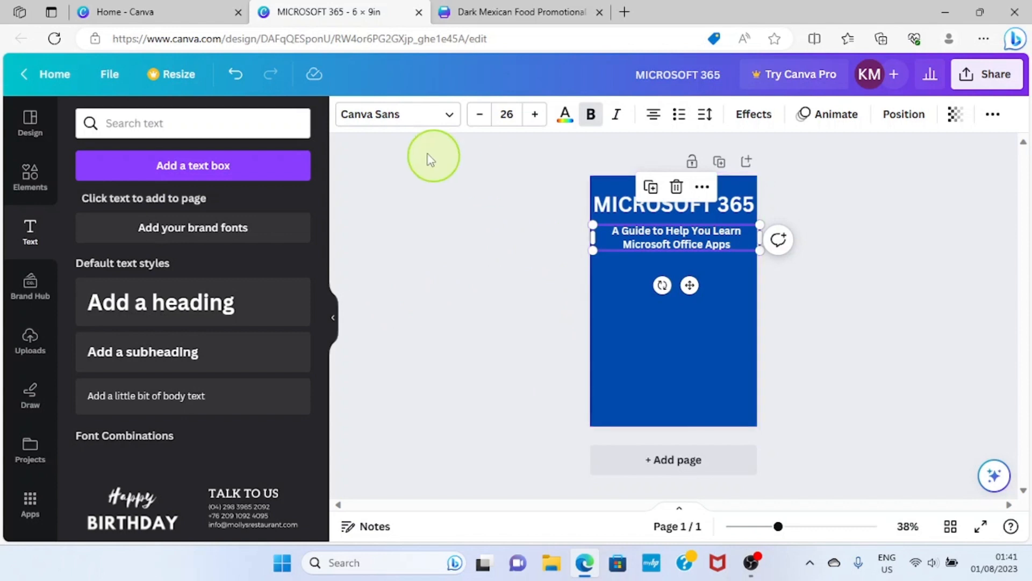
Step: Set the subheading's font to Copperplate Gothic 33 BC and its font size to 29
left_click(444, 124)
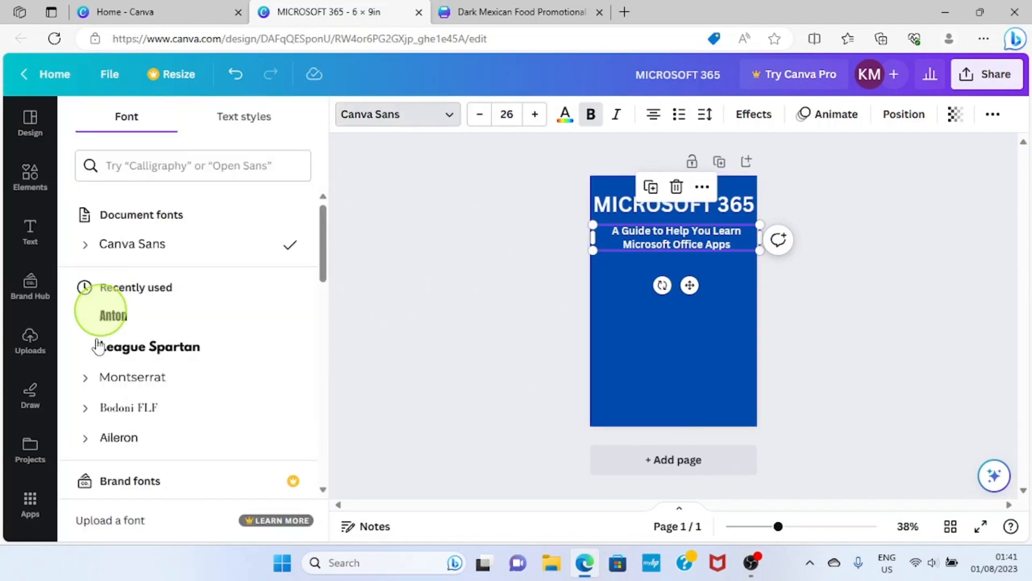
left_click(323, 491)
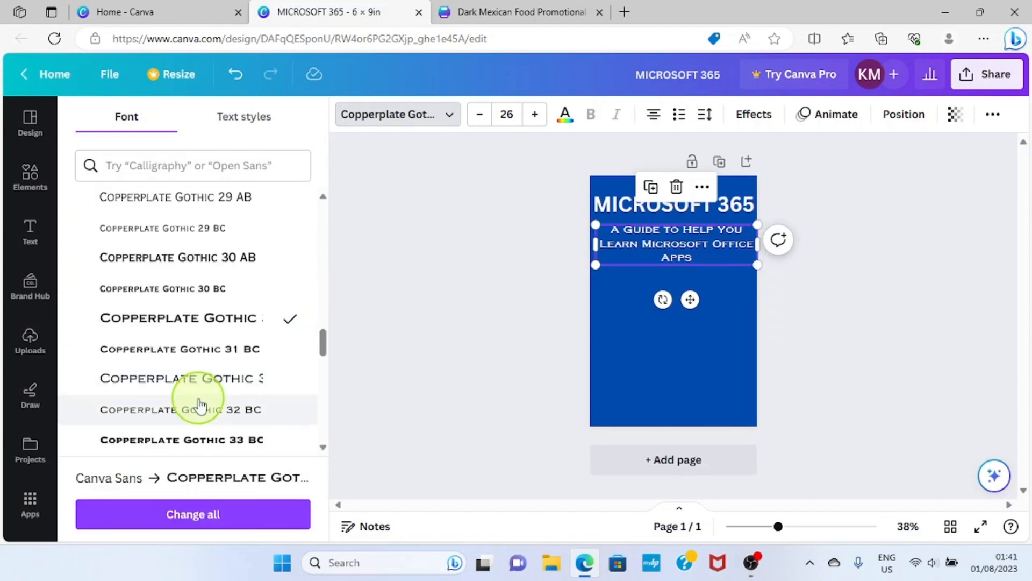
left_click(208, 444)
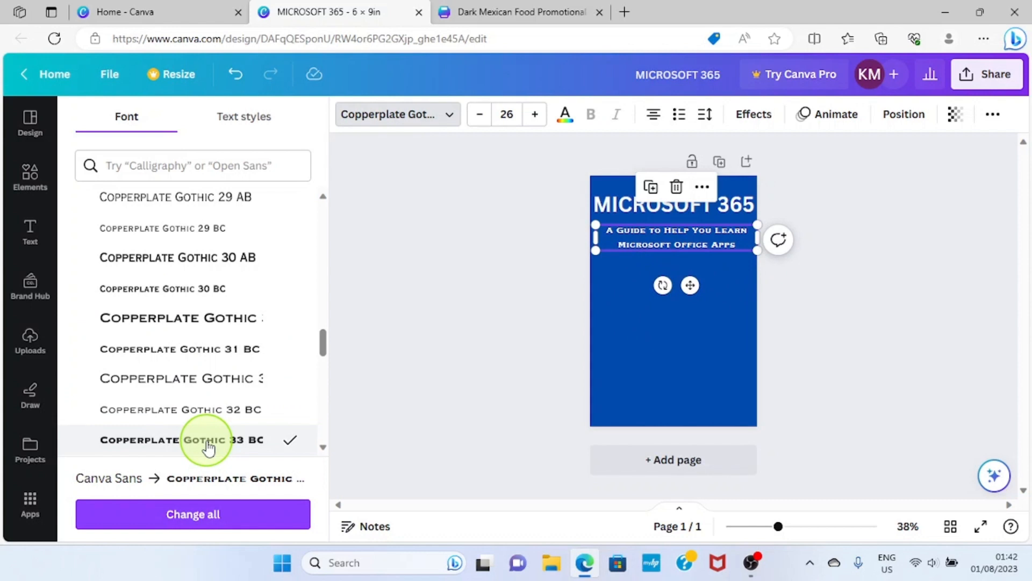
left_click(537, 115)
left_click(538, 114)
left_click(538, 115)
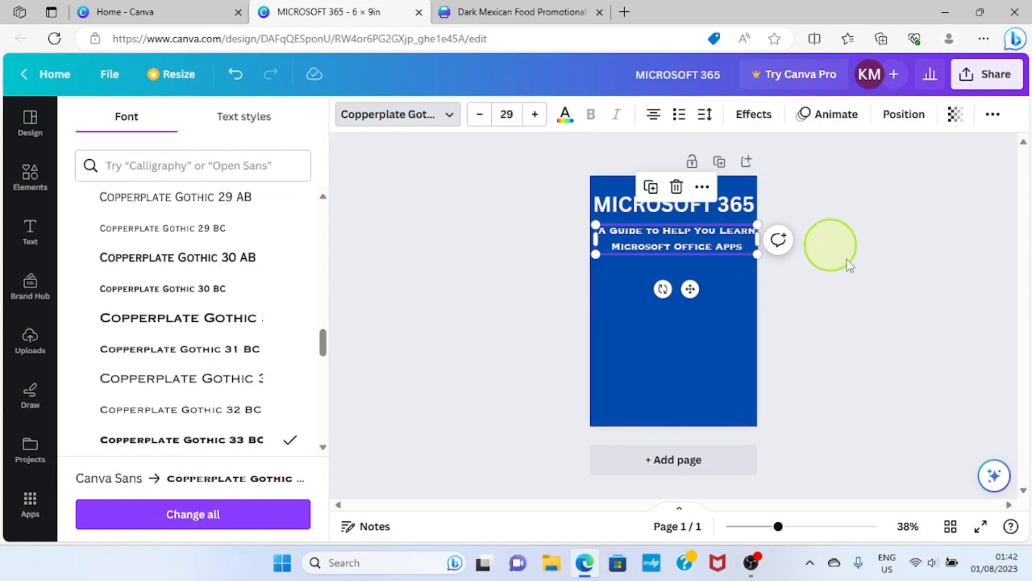
left_click(851, 276)
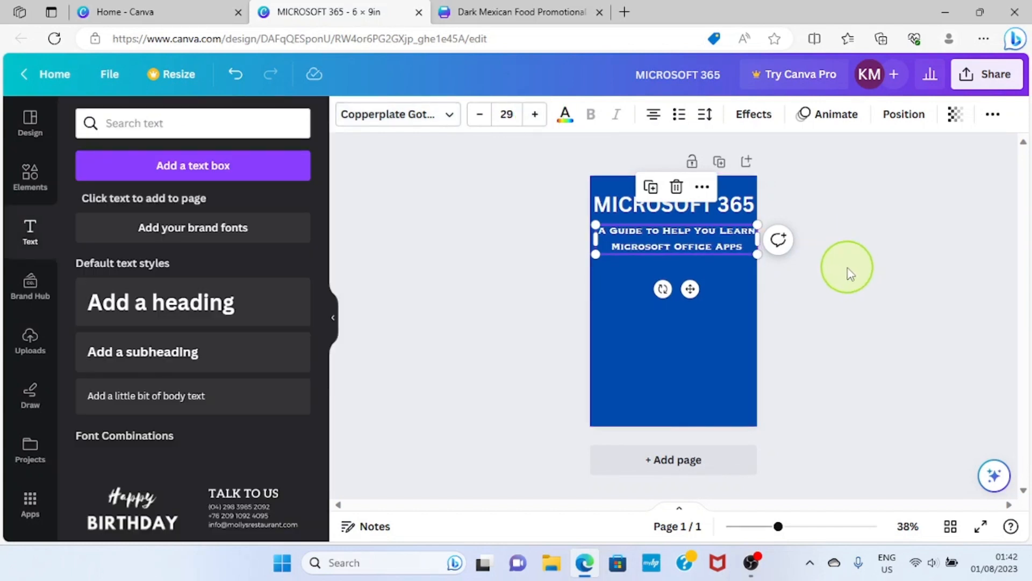
left_click(848, 270)
Step: Shift the subheading slightly left so it is centred on the page under the heading
left_click(678, 260)
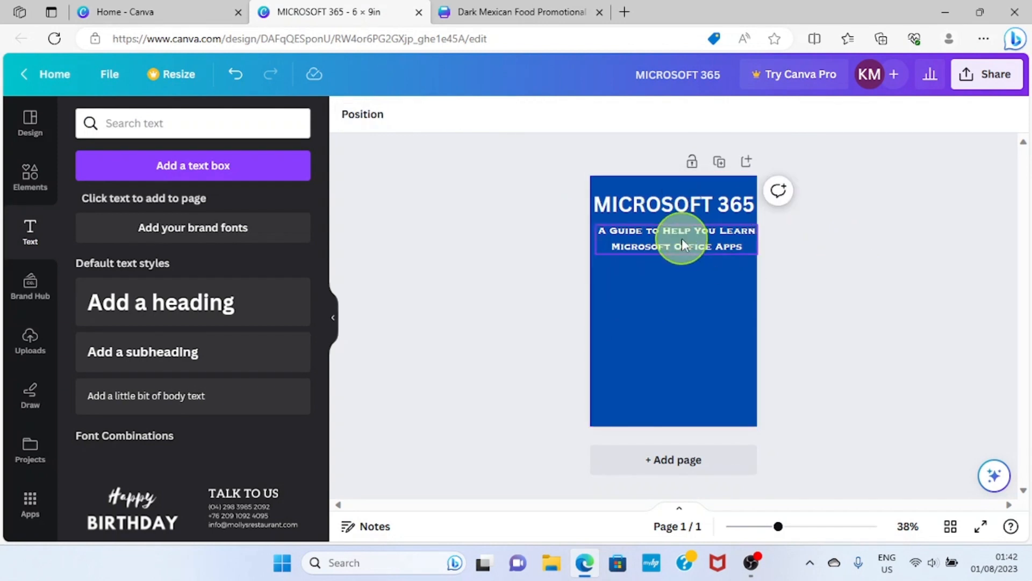
left_click(681, 238)
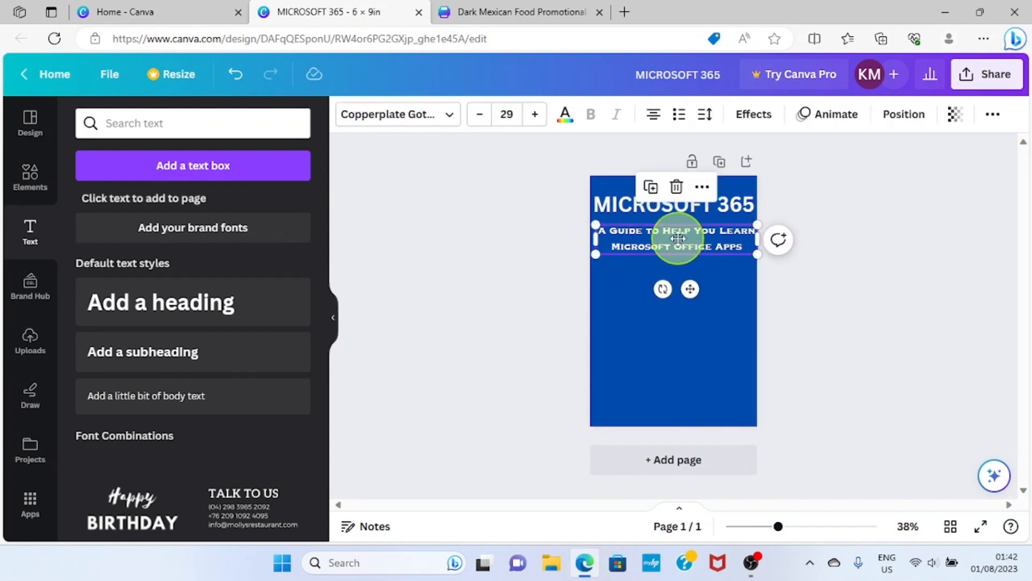
left_click_drag(681, 238, 679, 238)
left_click(897, 235)
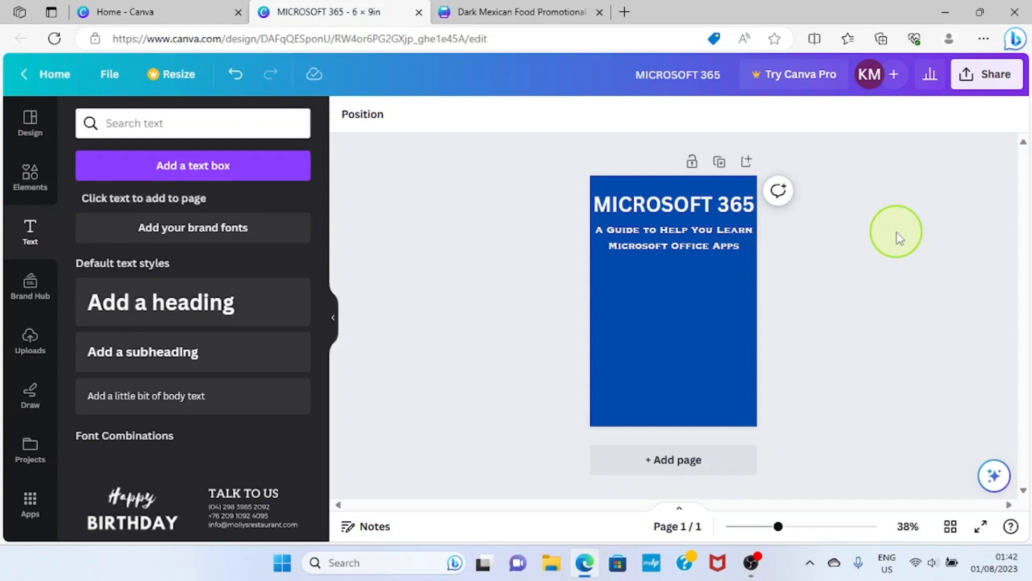
Step: Add another heading to the page and replace its placeholder text with "GODWIN TECH"
left_click(174, 304)
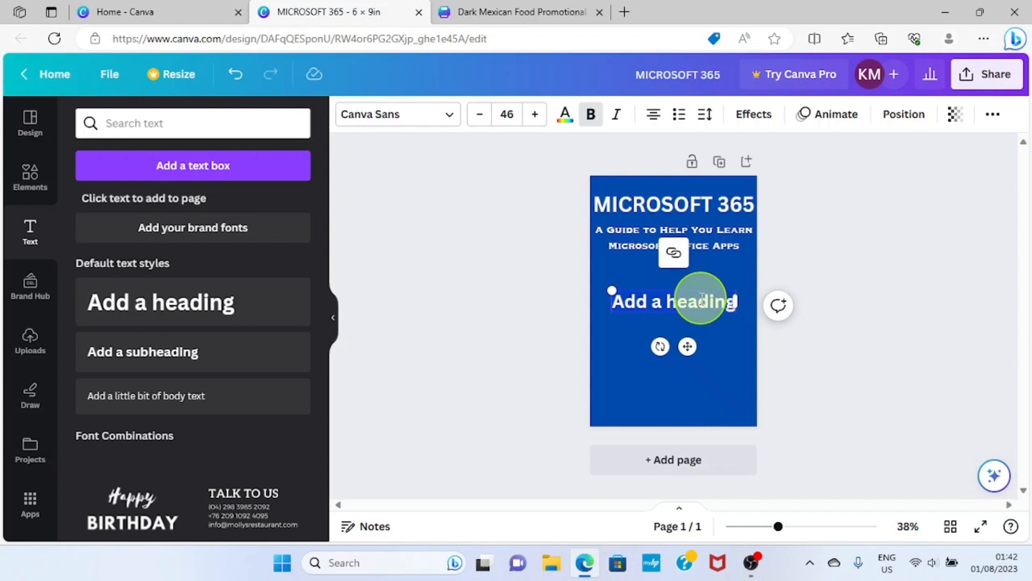
type("GODW")
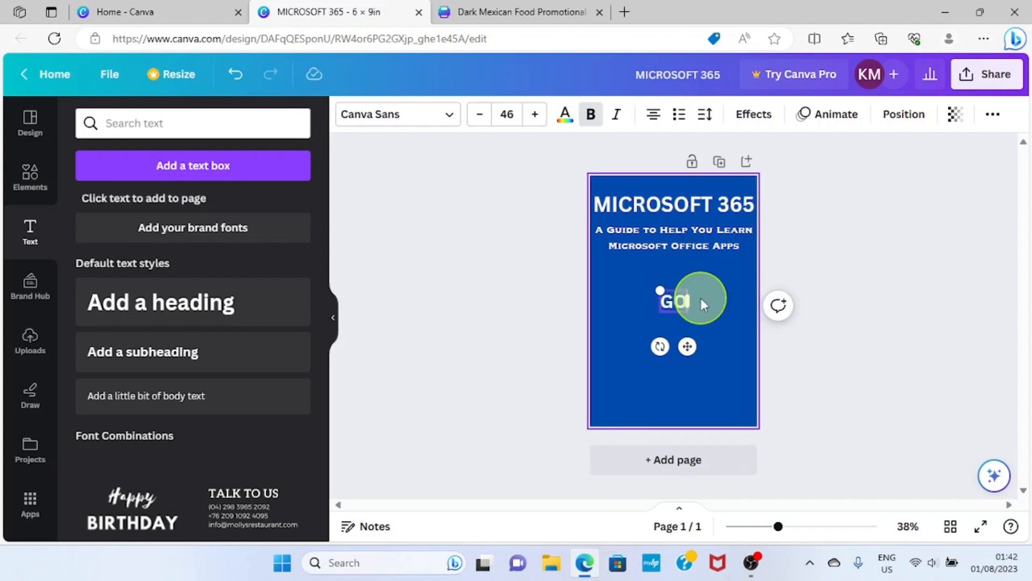
type("INI")
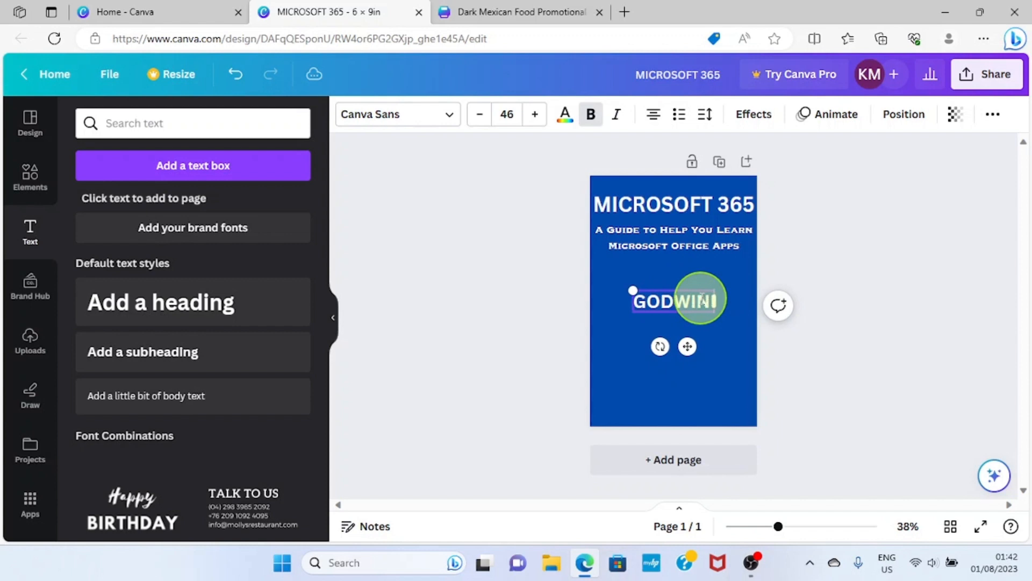
type(" TE")
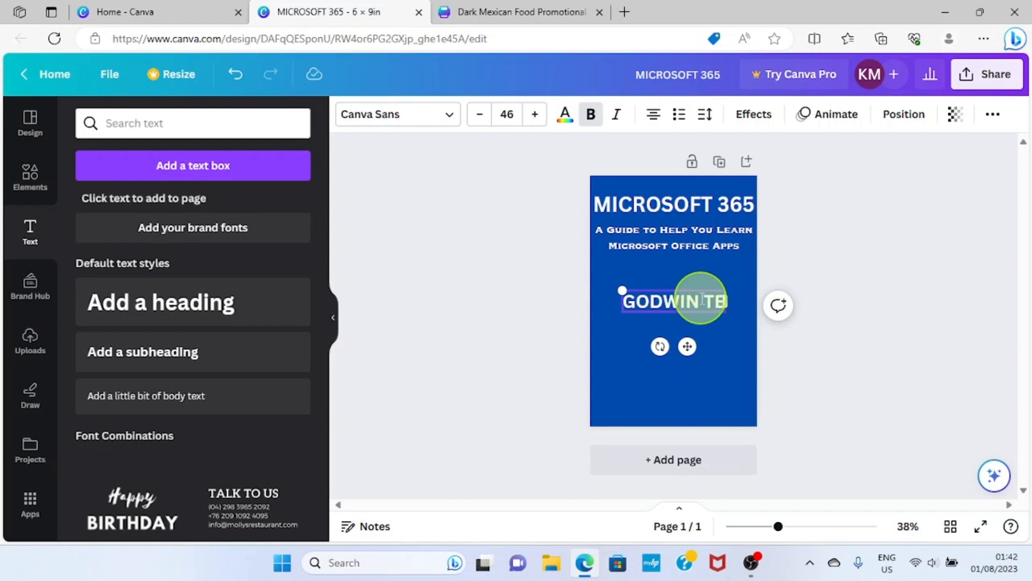
type("CH")
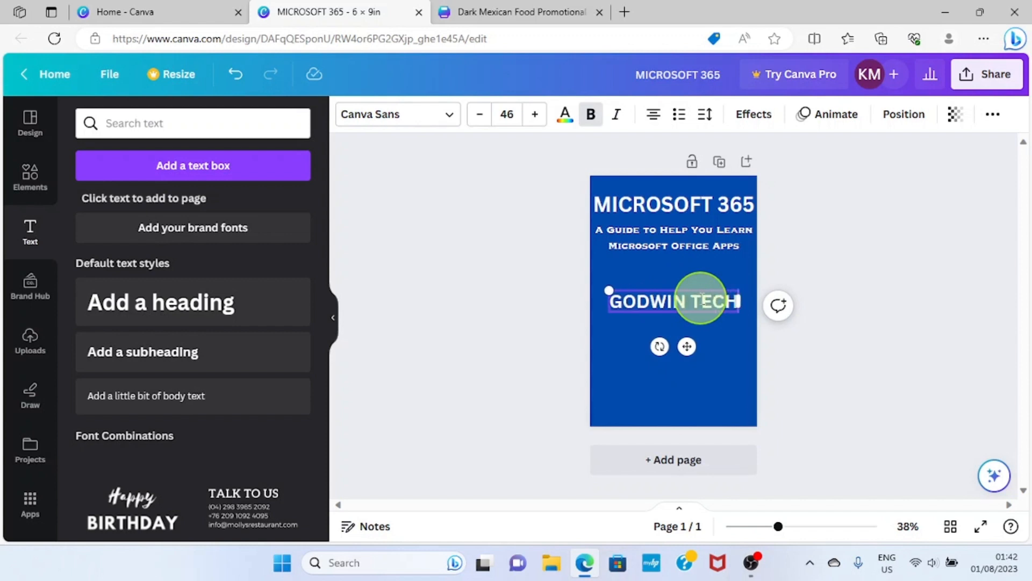
Step: Set the GODWIN TECH heading's font size to 54 and move it to the bottom of the page
left_click(535, 114)
left_click(535, 114)
left_click(535, 114)
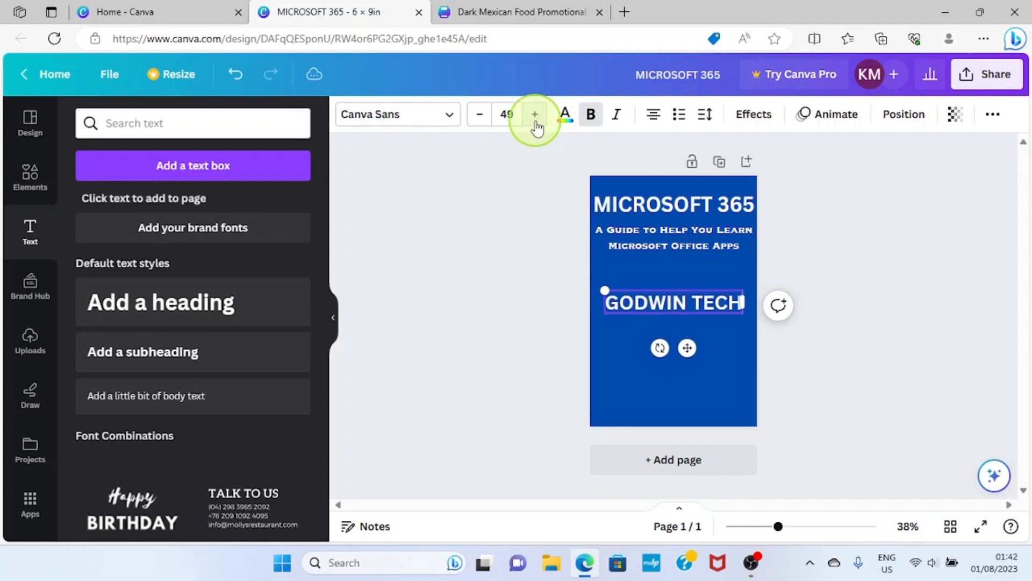
left_click(535, 114)
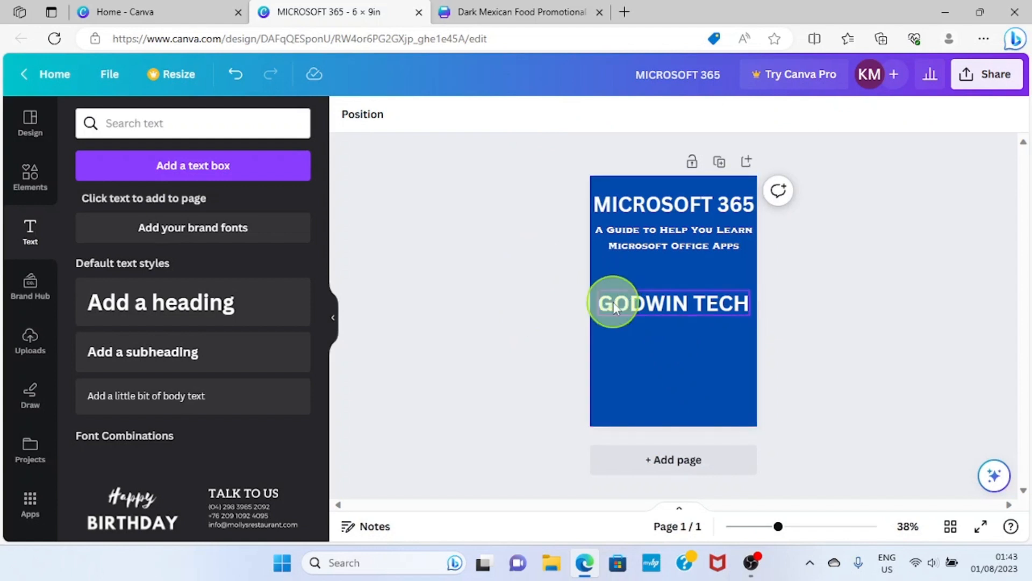
left_click(613, 301)
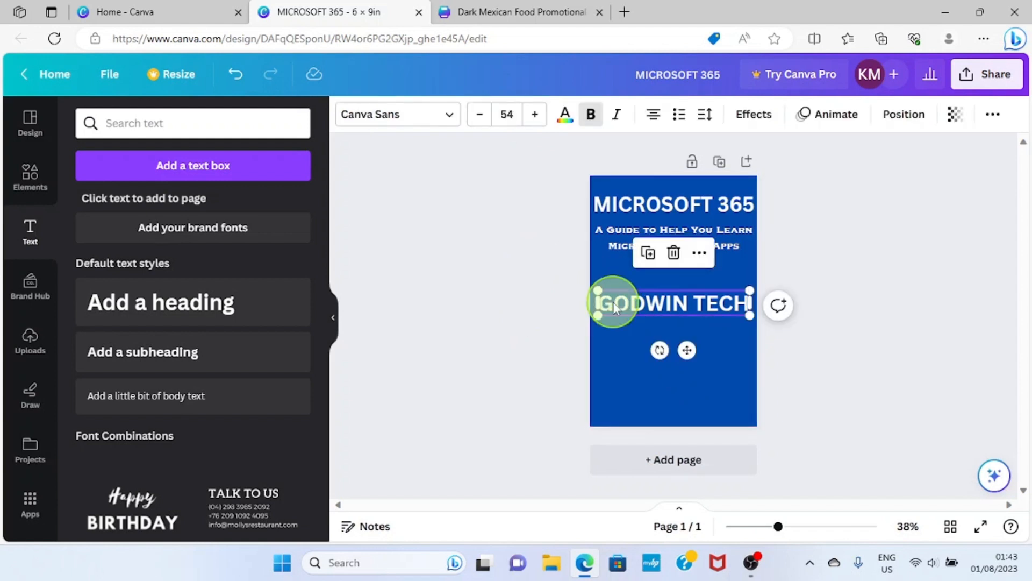
left_click_drag(613, 301, 664, 401)
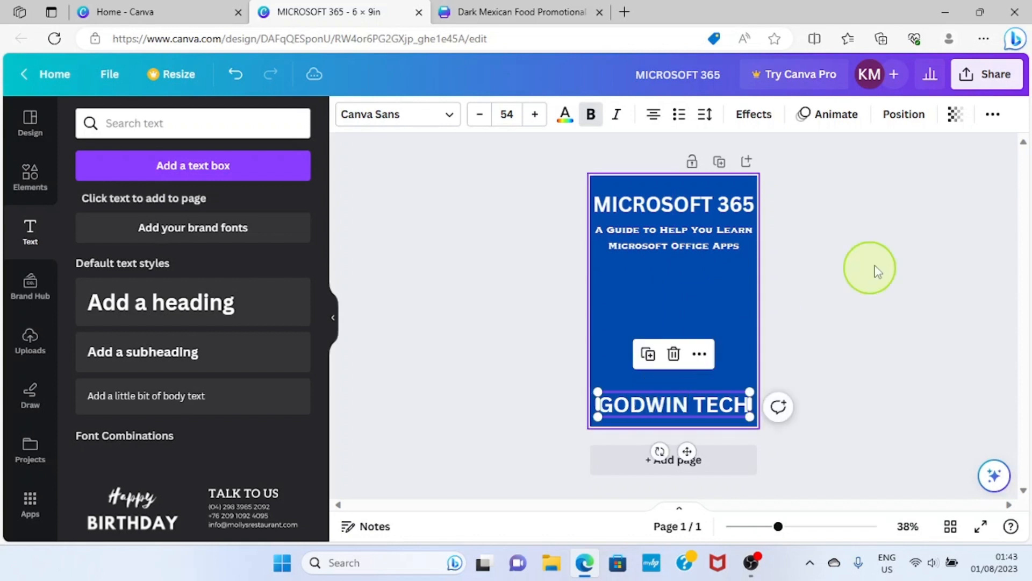
left_click(893, 257)
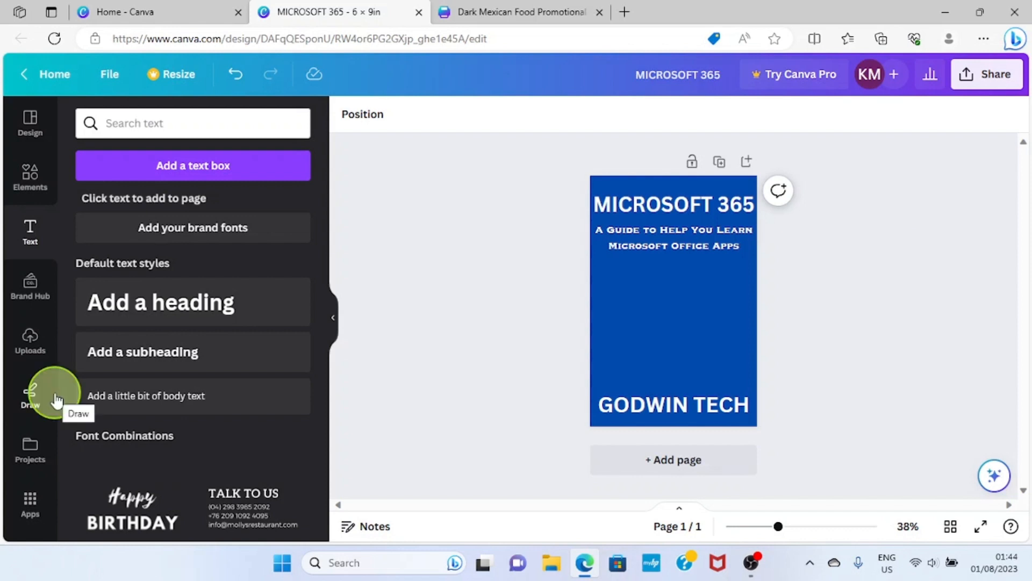
Step: Insert a rounded square from the full Lines & Shapes collection into the middle of the page
left_click(32, 186)
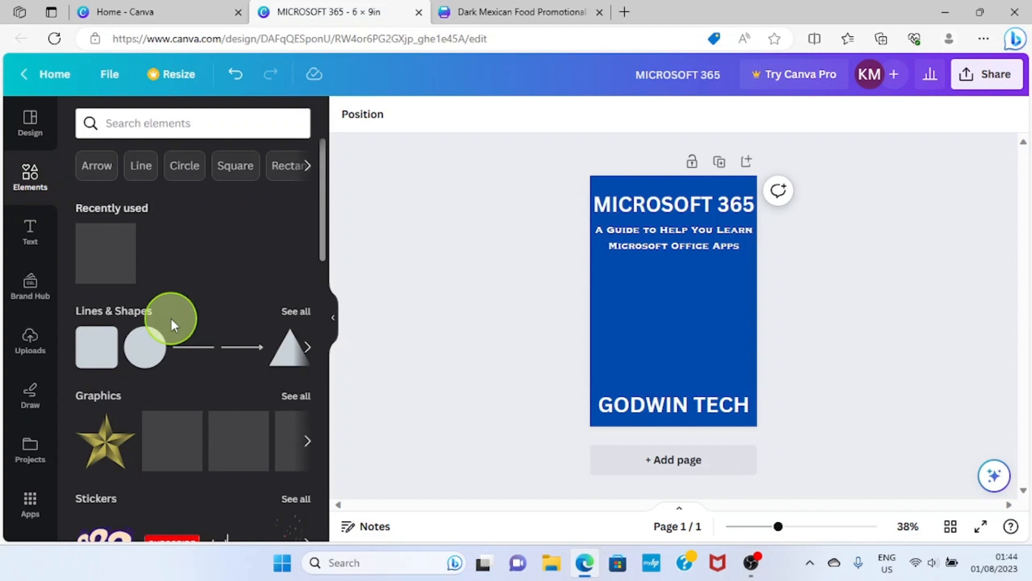
left_click(308, 350)
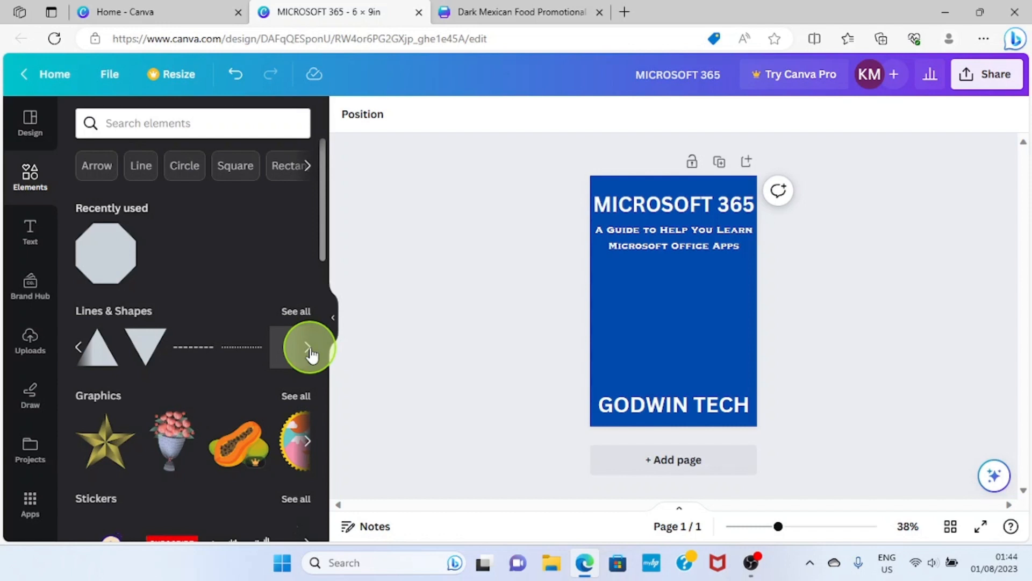
left_click(298, 312)
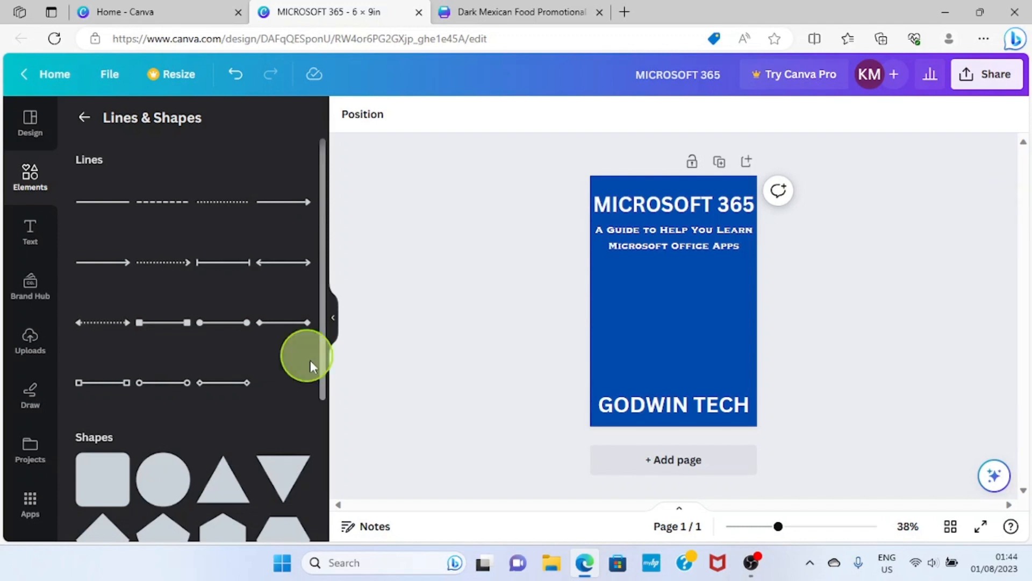
scroll(317, 367, "down", 1)
scroll(323, 408, "down", 2)
scroll(330, 464, "down", 1)
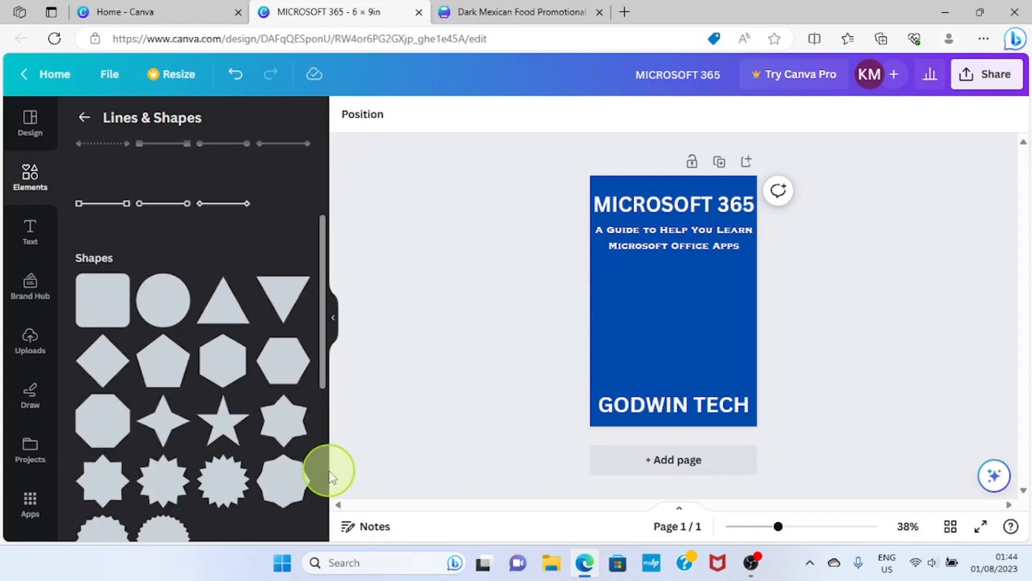
scroll(329, 470, "down", 1)
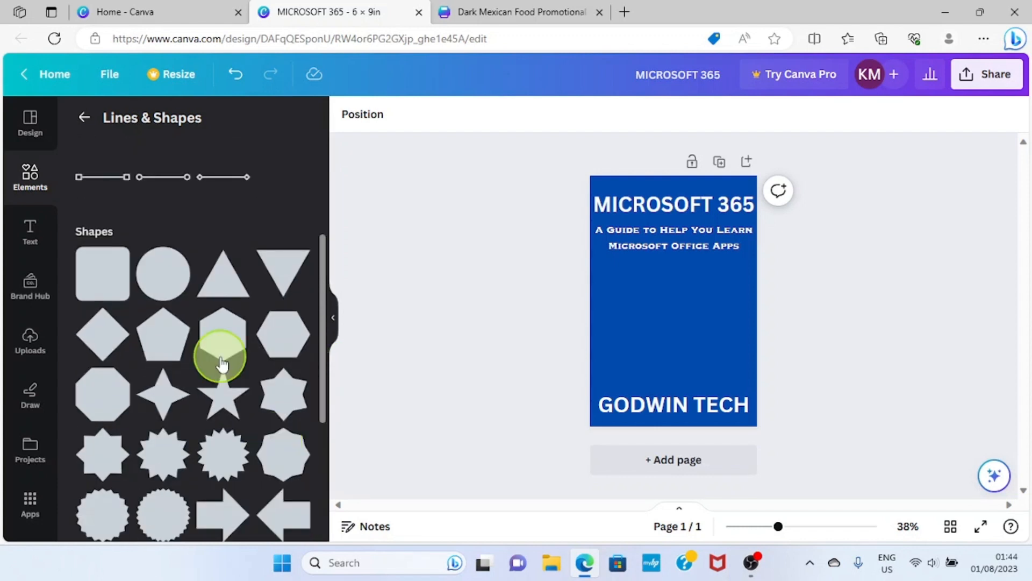
left_click(105, 279)
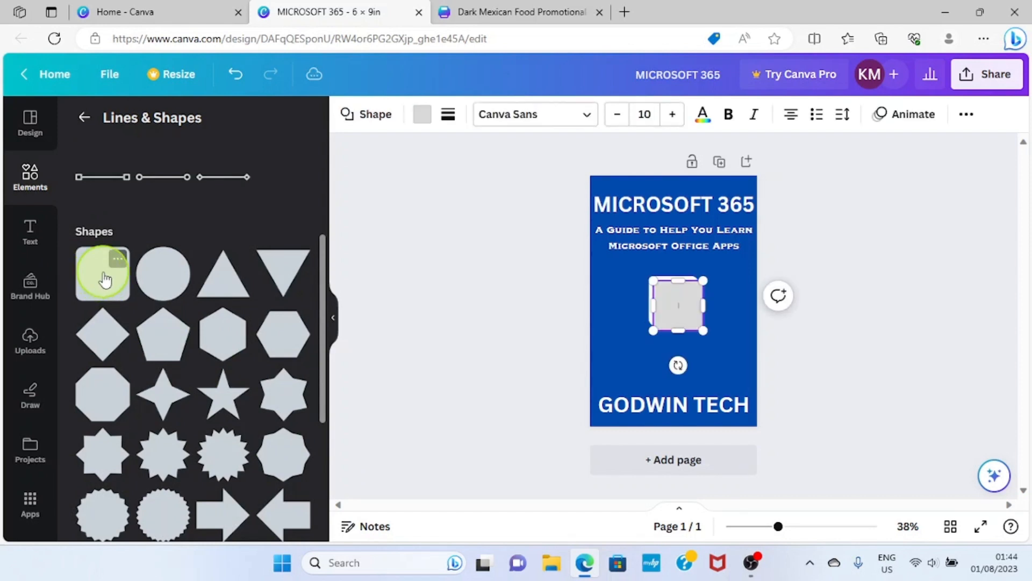
Step: Delete the grey rounded square that overlaps the white one in the middle of the page
left_click_drag(105, 279, 677, 305)
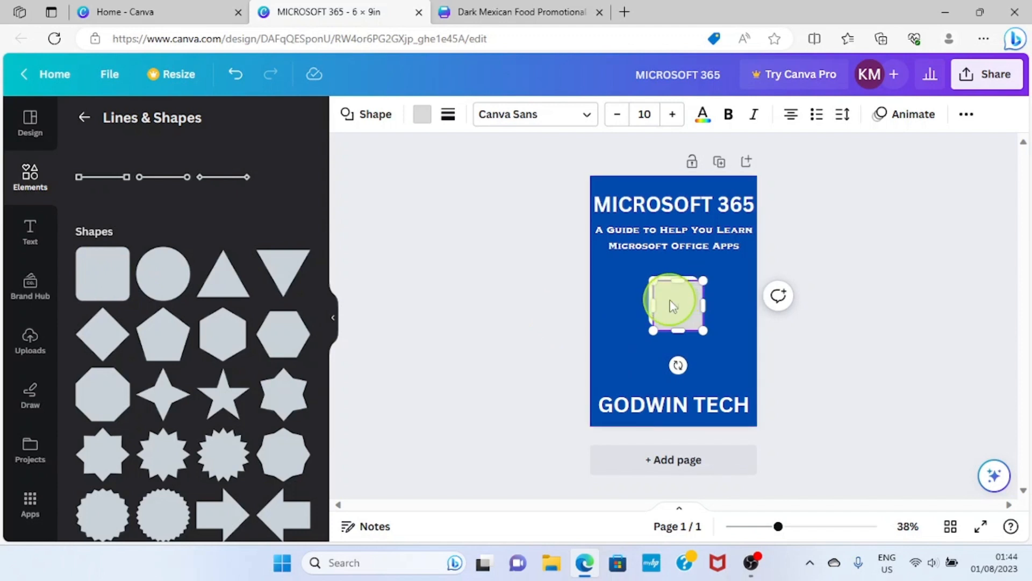
left_click_drag(678, 304, 682, 299)
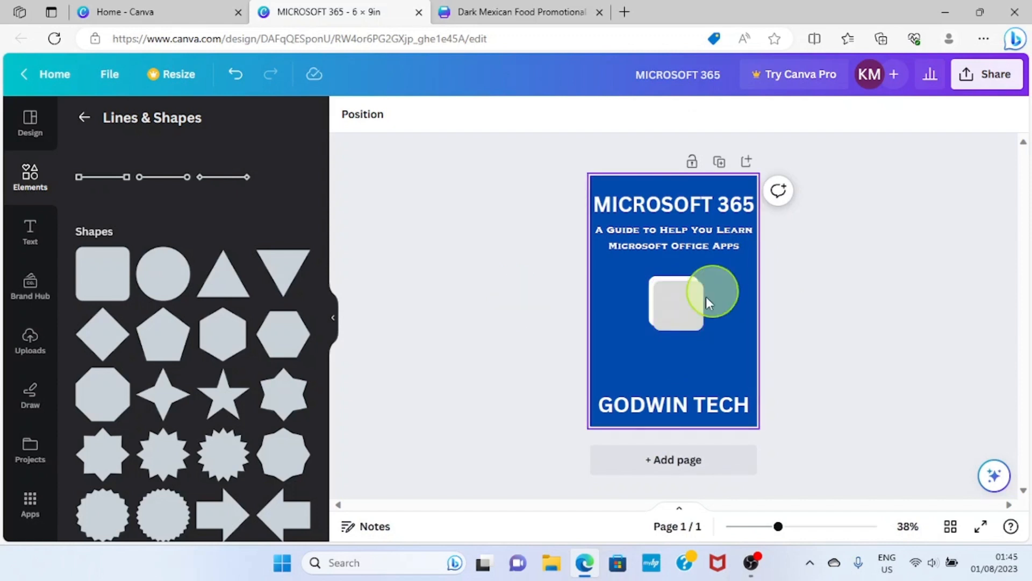
left_click(680, 313)
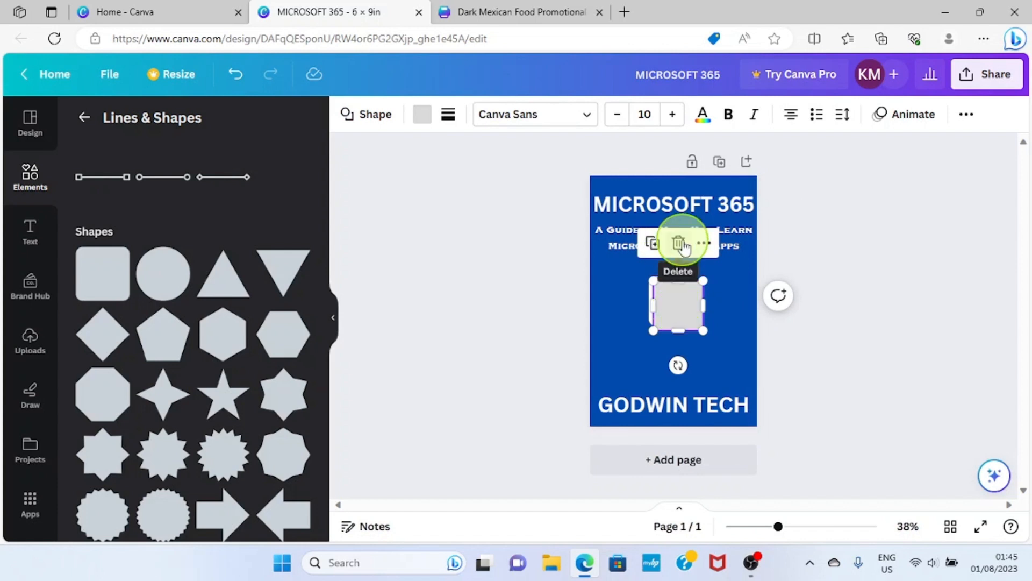
left_click(680, 243)
Step: Move the white rounded square to the page's left side and enlarge it to fill the height between the subheading and GODWIN TECH
left_click(682, 292)
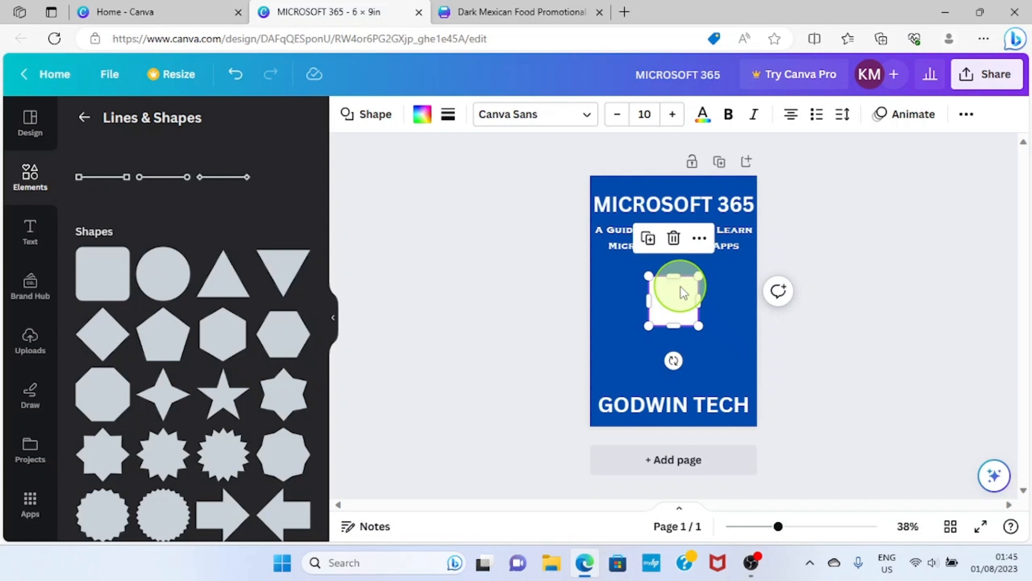
left_click_drag(682, 292, 635, 300)
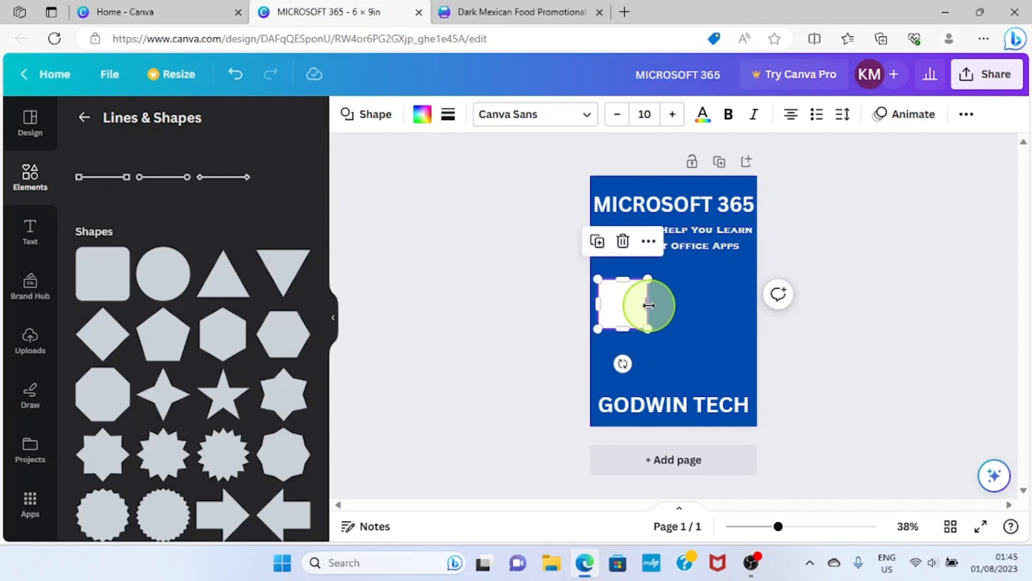
left_click_drag(649, 306, 635, 367)
left_click_drag(673, 321, 682, 321)
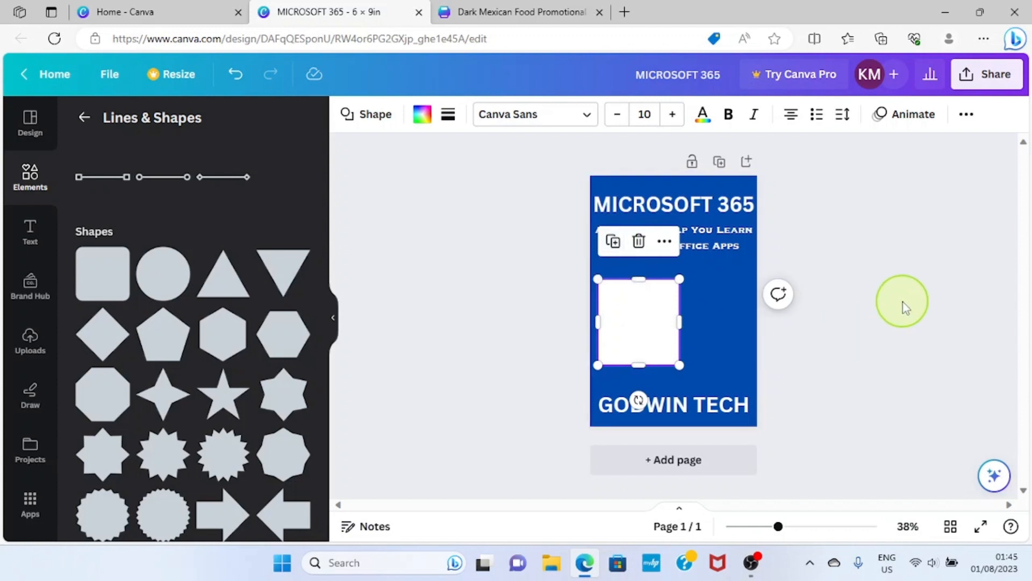
Step: Duplicate the white rounded square and place the two squares side by side, flush with the page's left and right edges
left_click(902, 302)
left_click(645, 322)
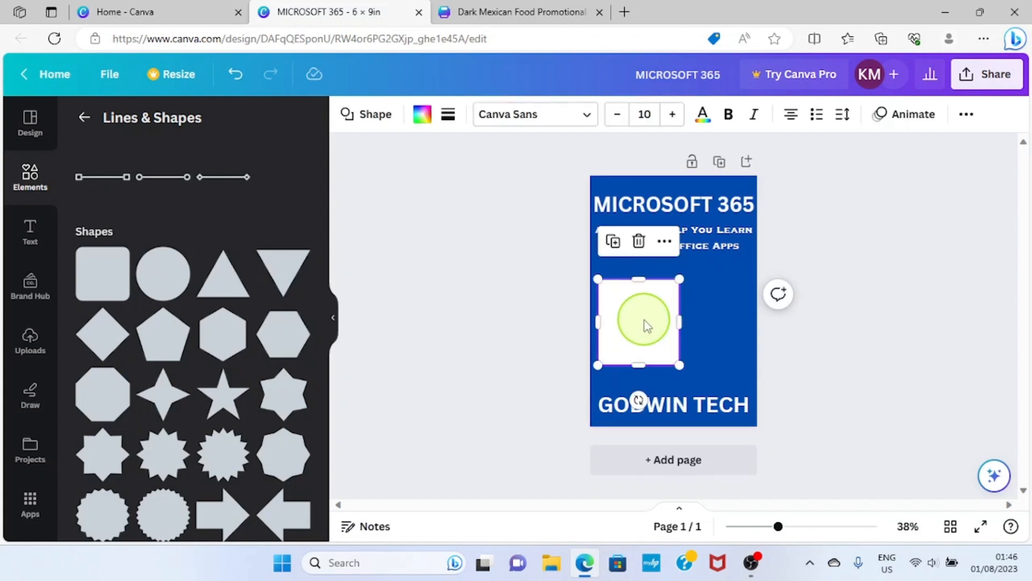
left_click(615, 244)
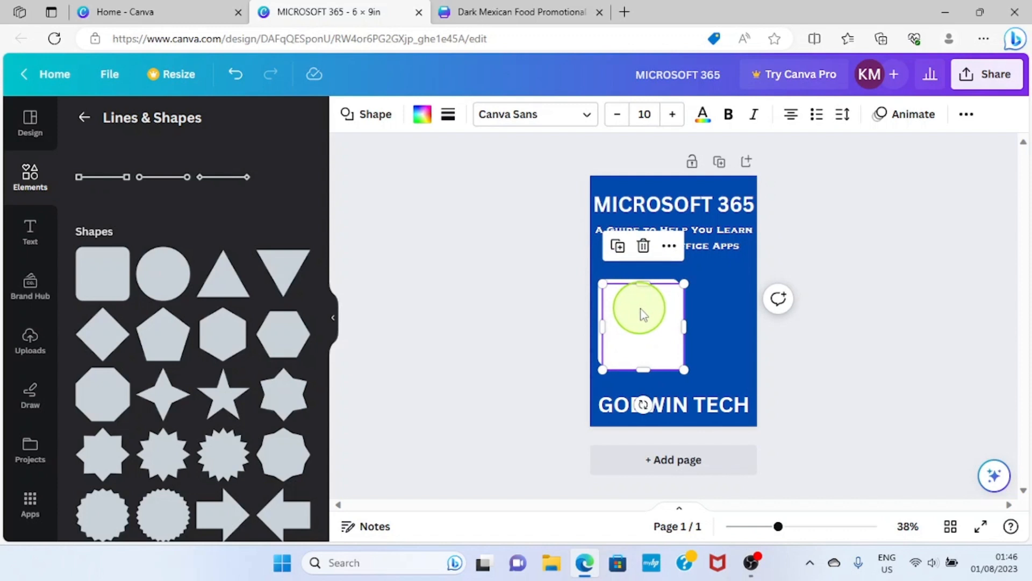
left_click_drag(641, 310, 725, 312)
left_click_drag(653, 315, 641, 316)
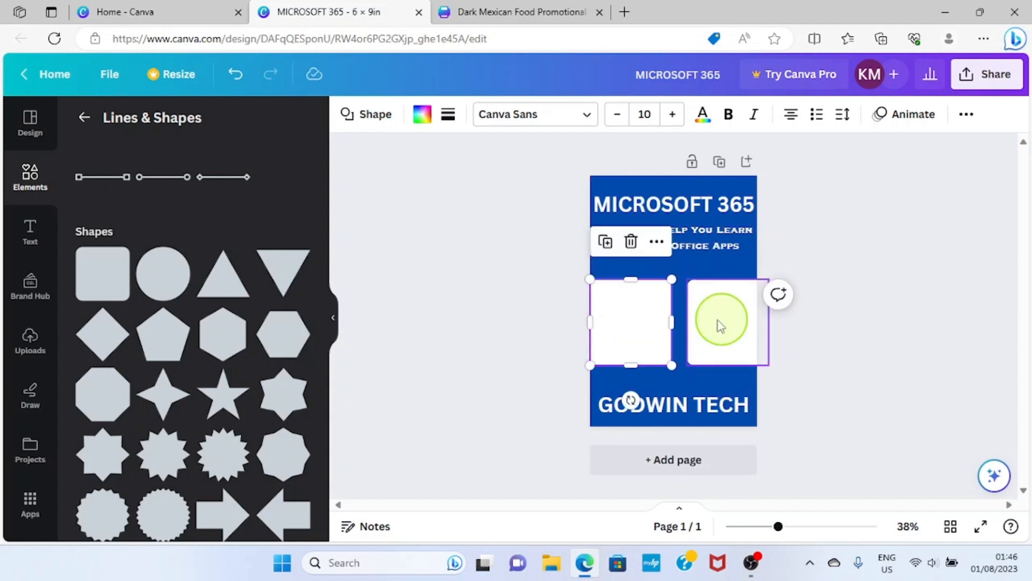
left_click(728, 322)
left_click_drag(730, 324, 719, 320)
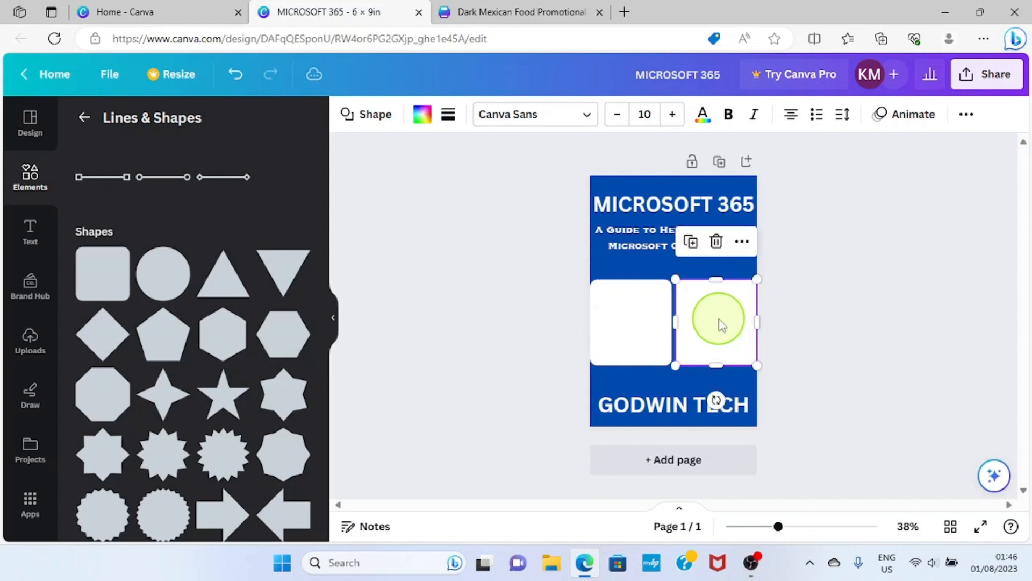
left_click(878, 306)
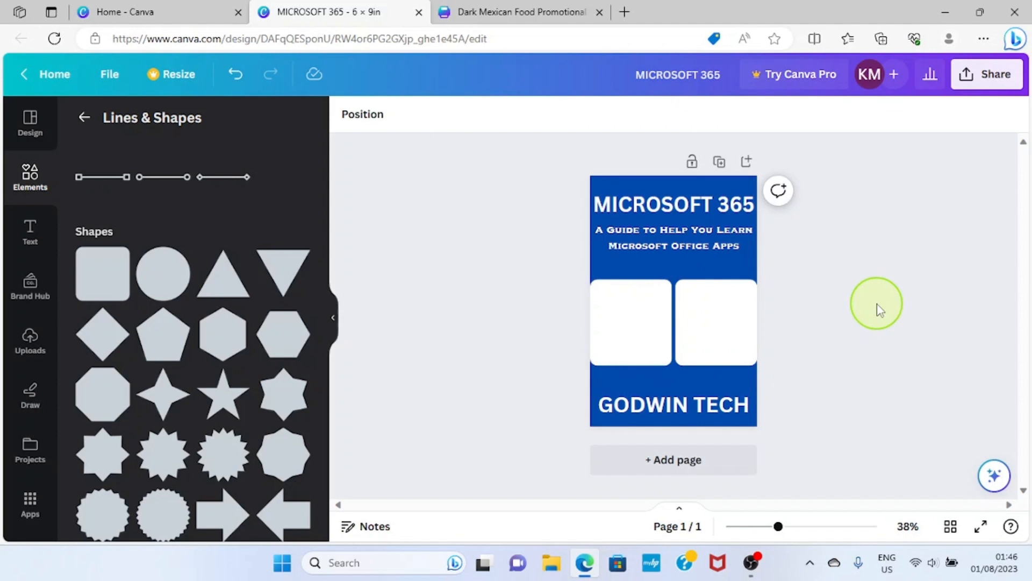
Step: Set the fill of both white rounded squares to no colour
left_click(648, 309)
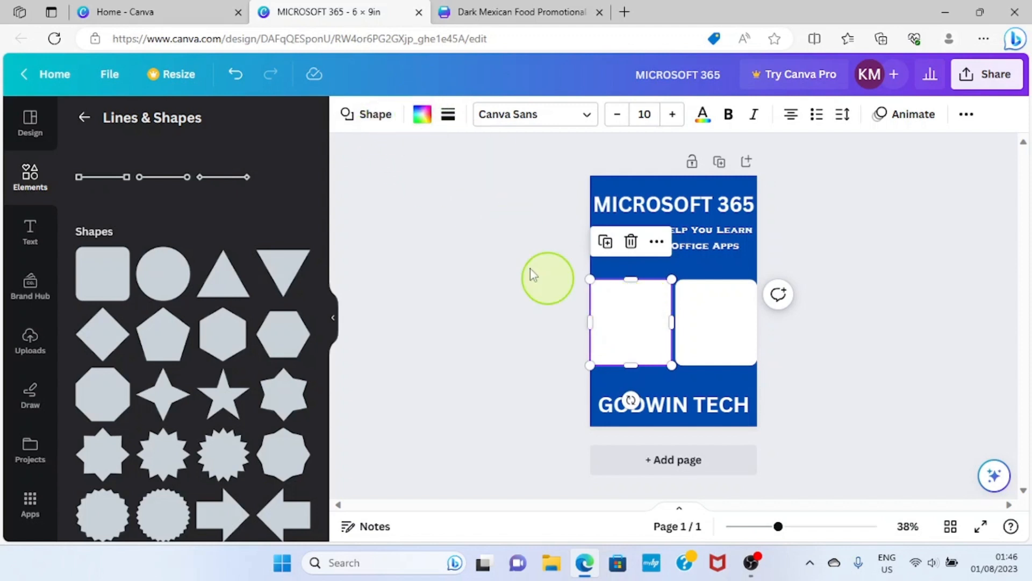
left_click(422, 116)
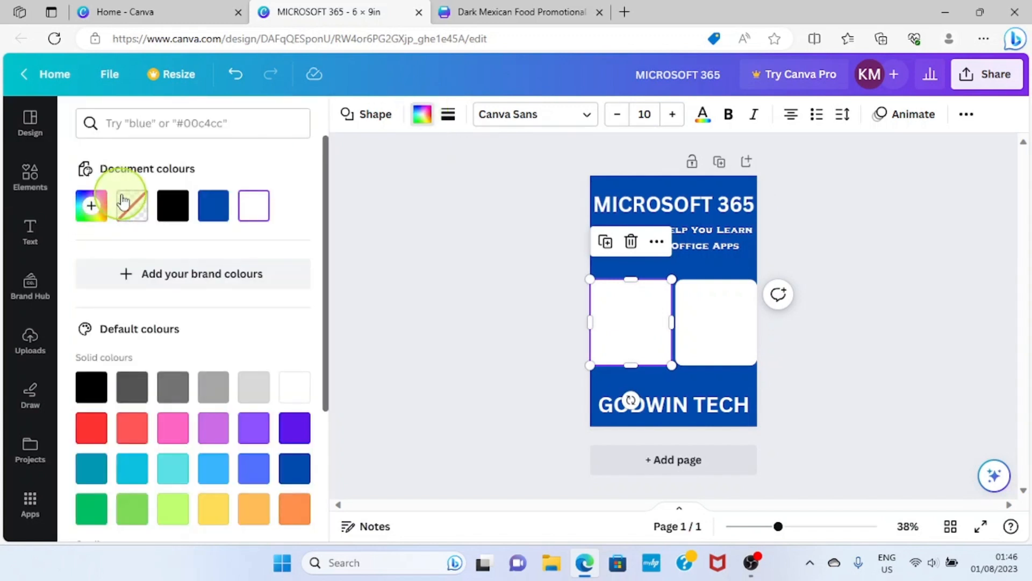
left_click(131, 216)
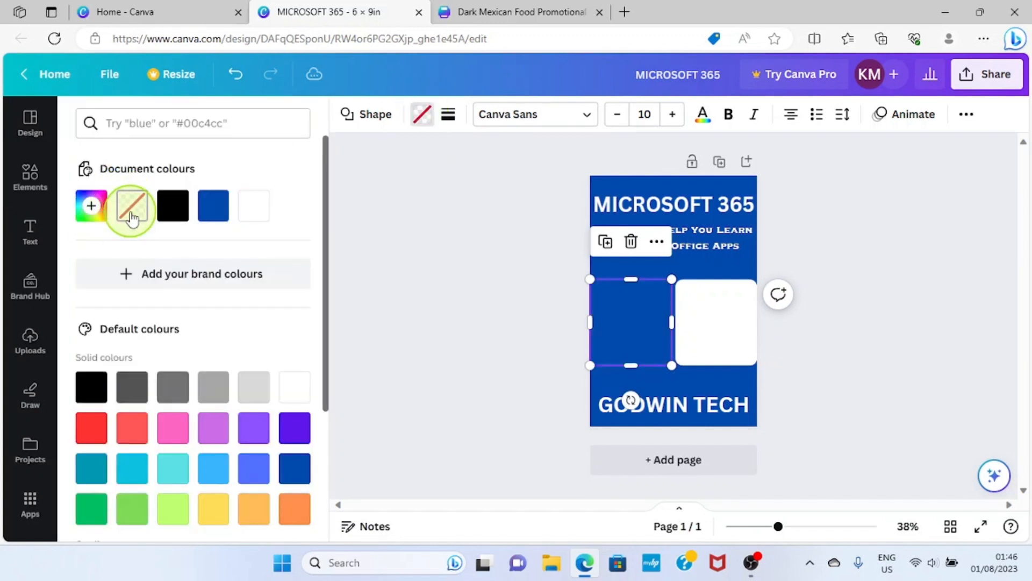
left_click(743, 325)
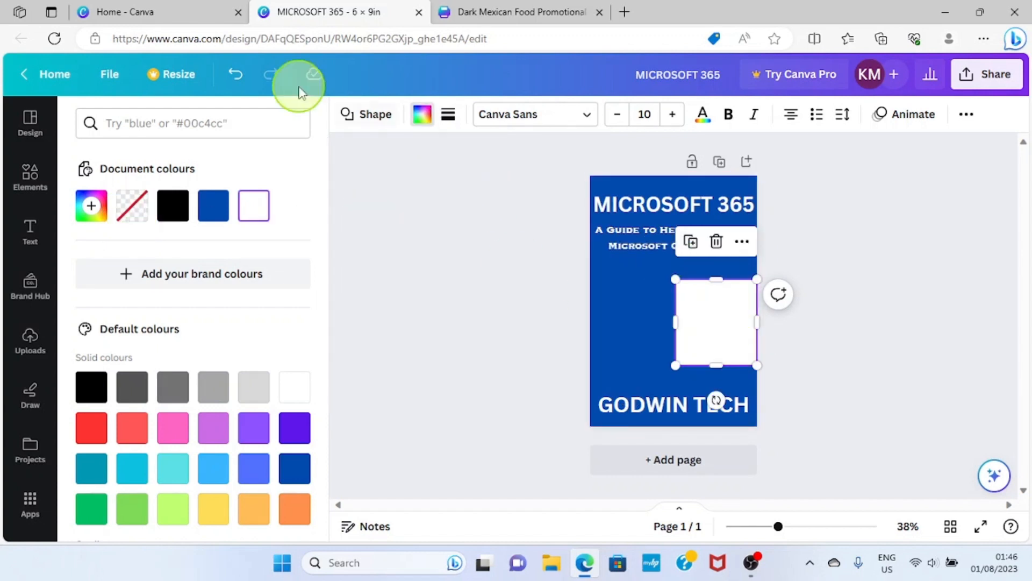
left_click(142, 214)
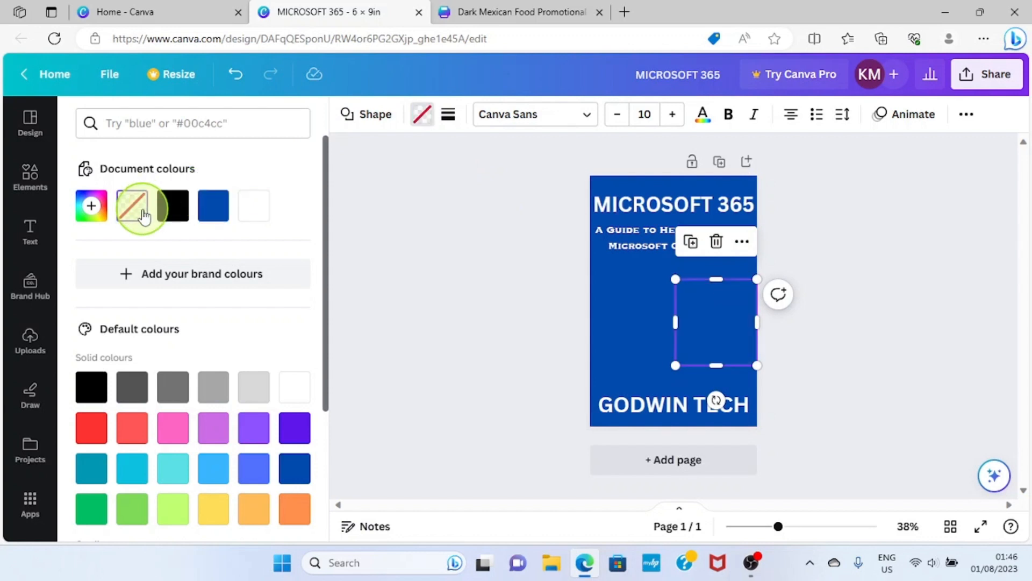
Step: Upload the Excel image from the Downloads folder
left_click(648, 323)
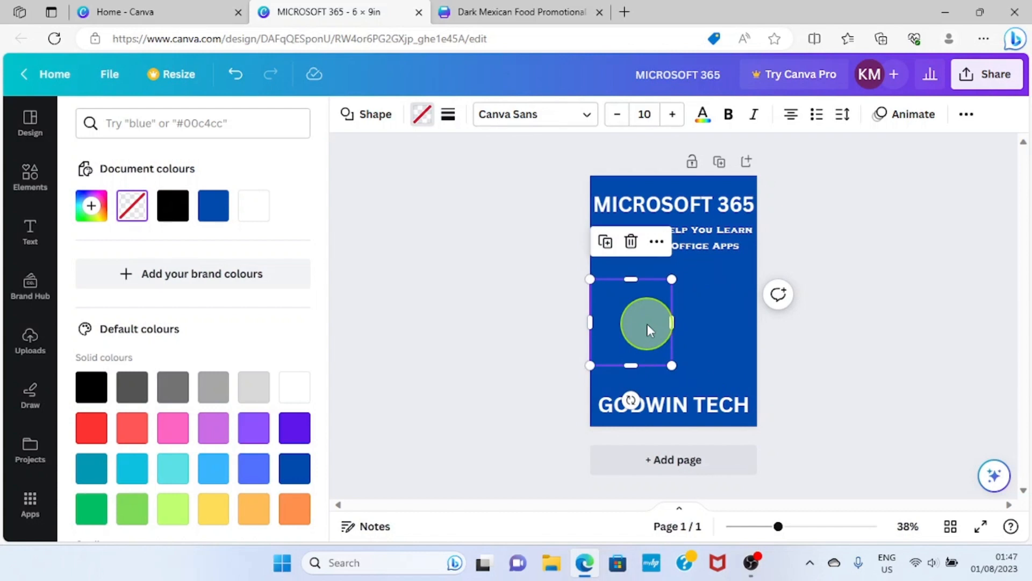
left_click(35, 345)
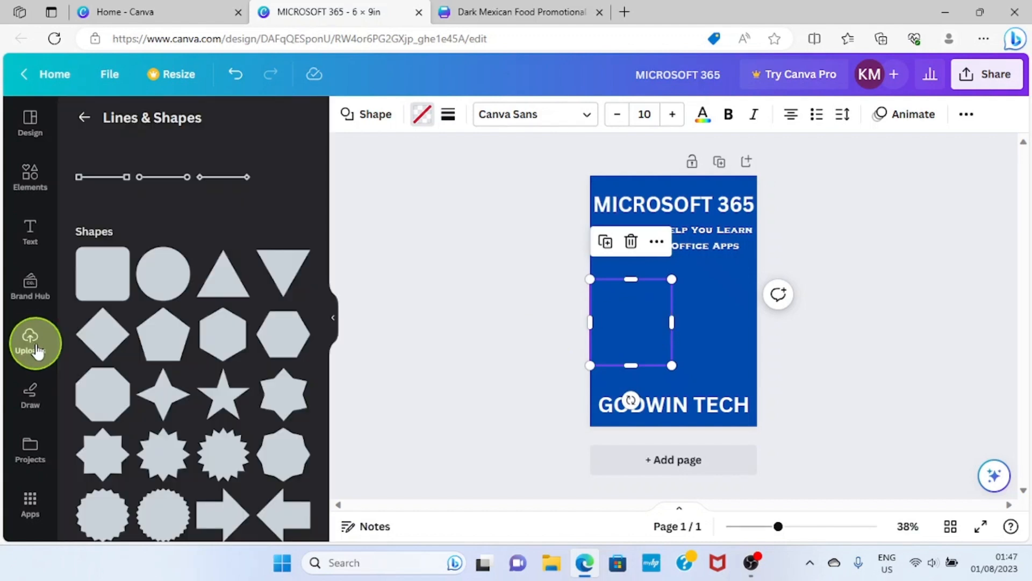
left_click(36, 348)
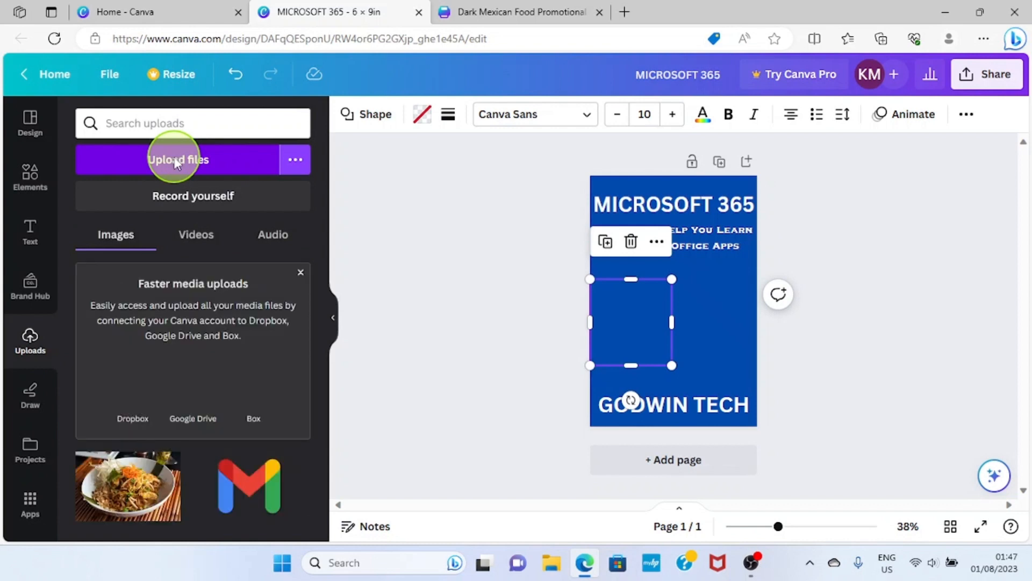
left_click(176, 162)
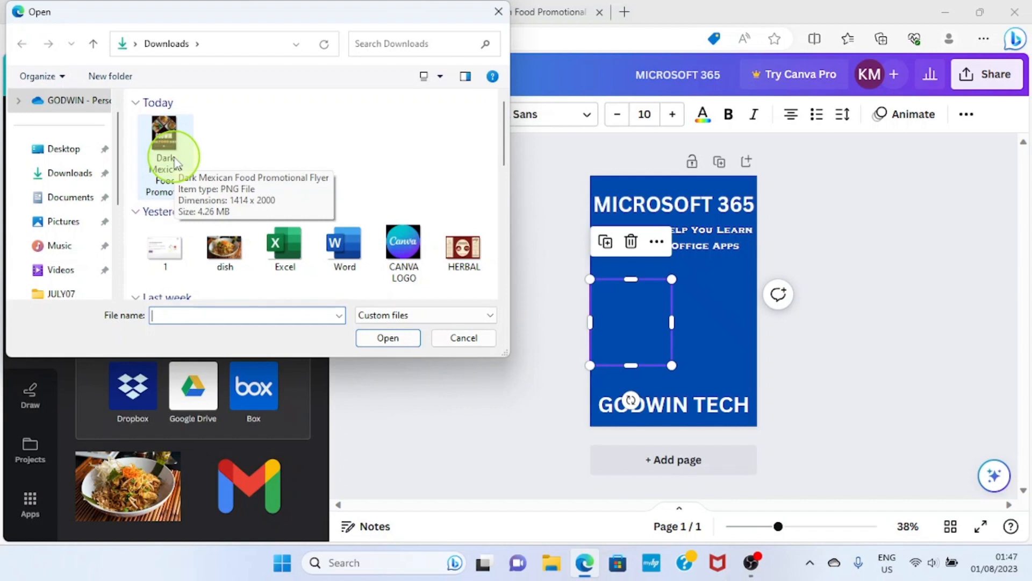
left_click(285, 249)
left_click(385, 338)
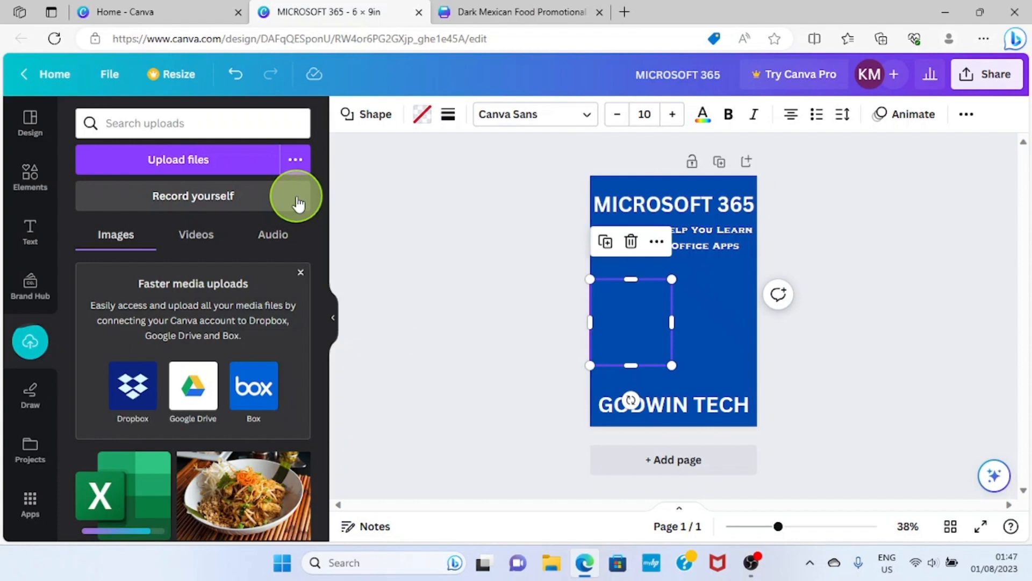
Step: Upload the Word image from the Downloads folder and dismiss the Faster media uploads notice
left_click(179, 157)
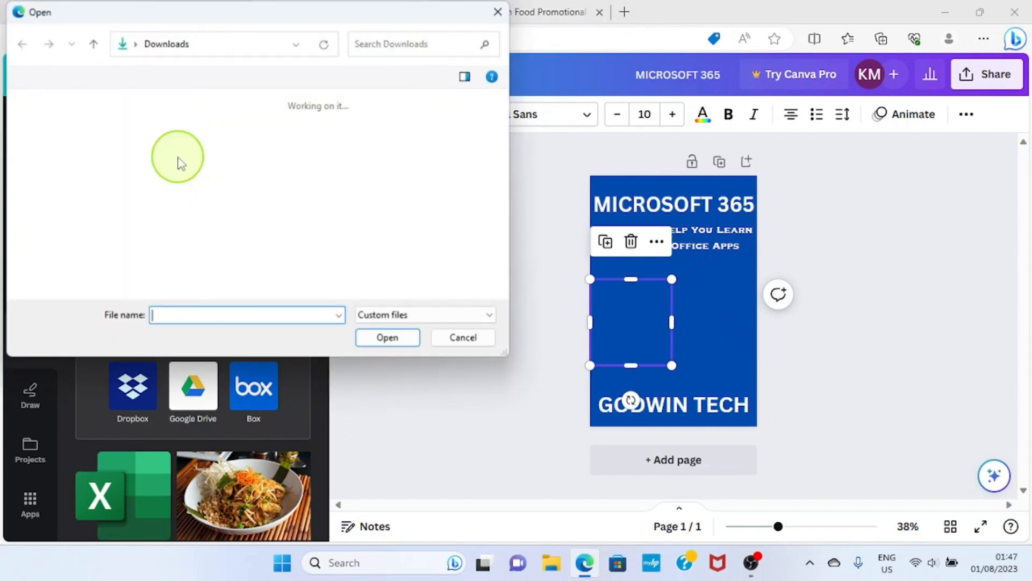
left_click(355, 253)
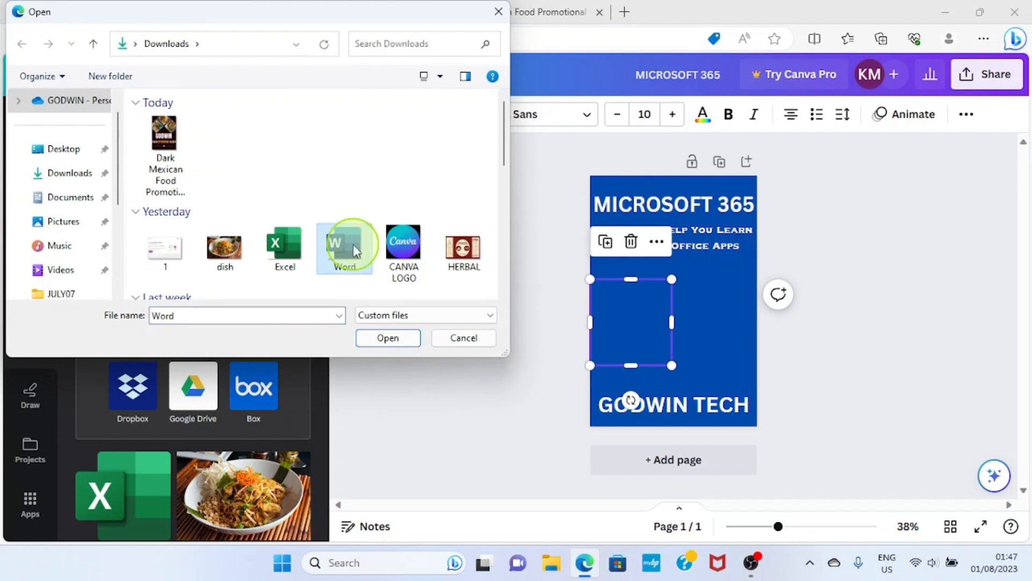
left_click(387, 339)
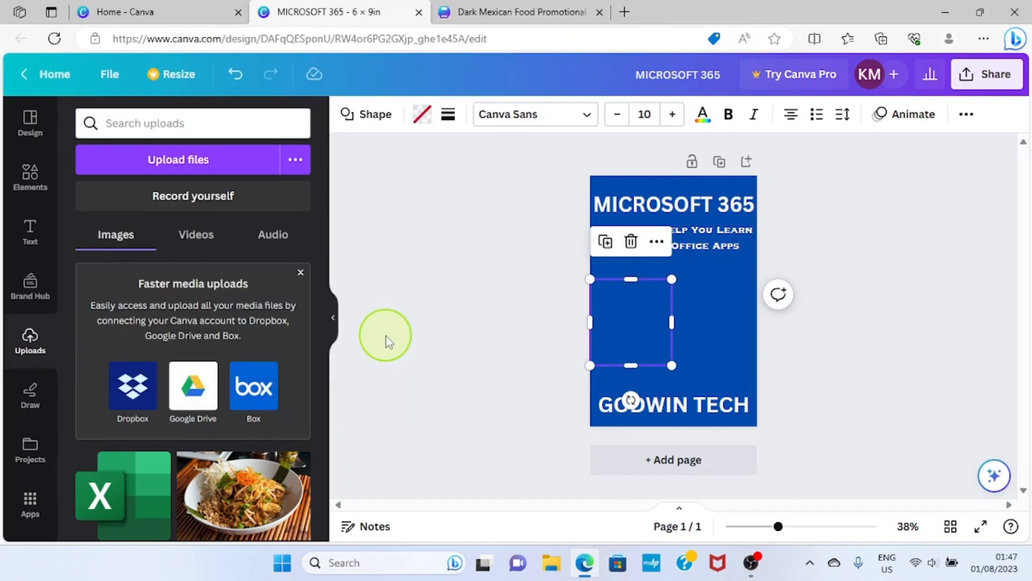
left_click(301, 272)
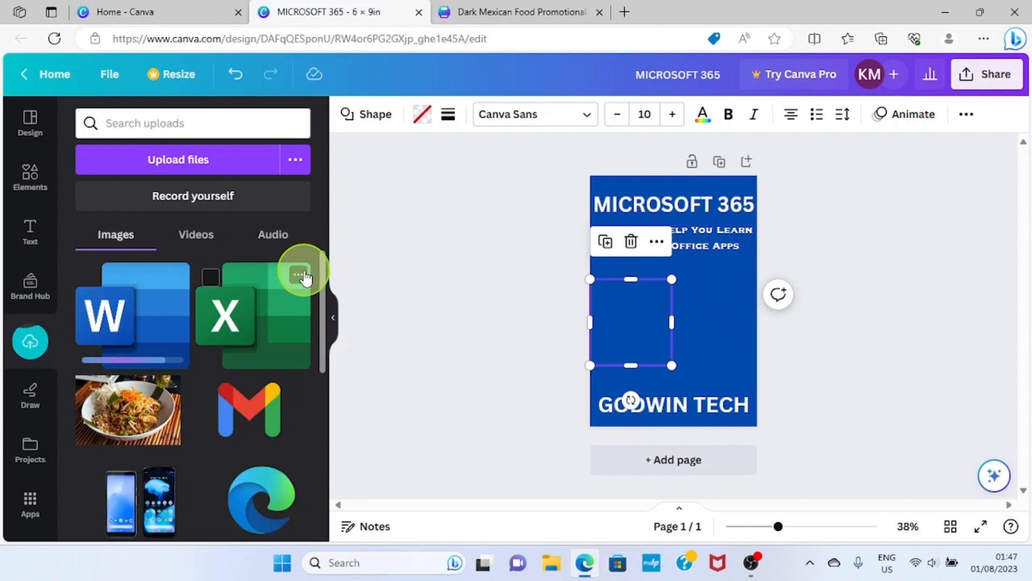
Step: Add the uploaded Word and Excel logos, scaled to fit inside the left and right transparent squares respectively
left_click(150, 315)
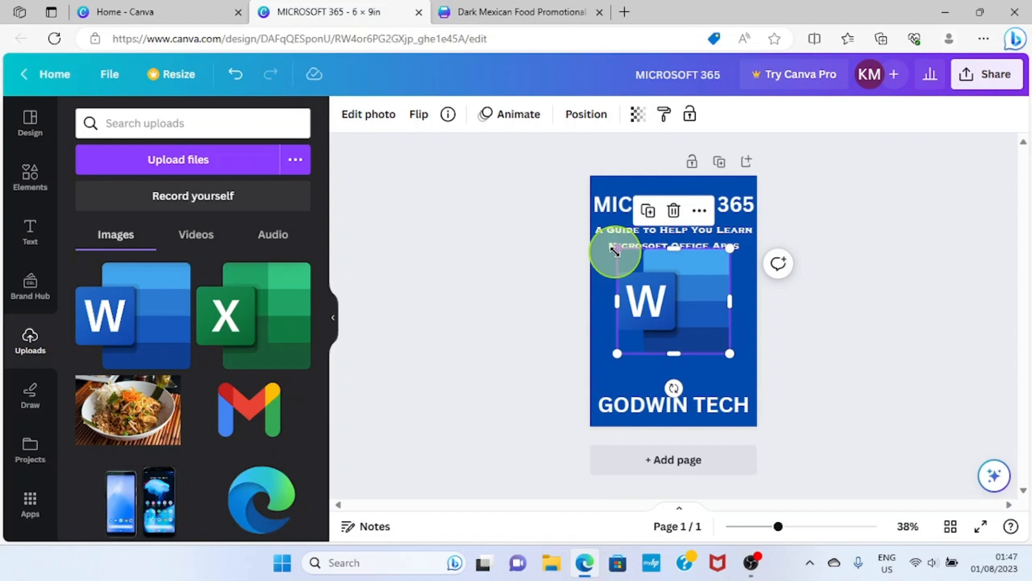
left_click(718, 337)
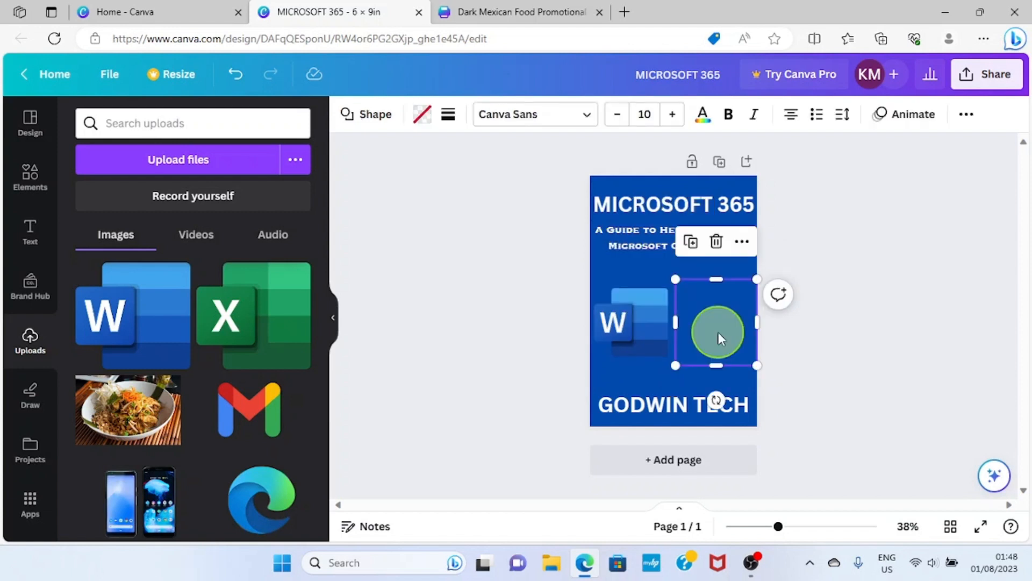
left_click(251, 324)
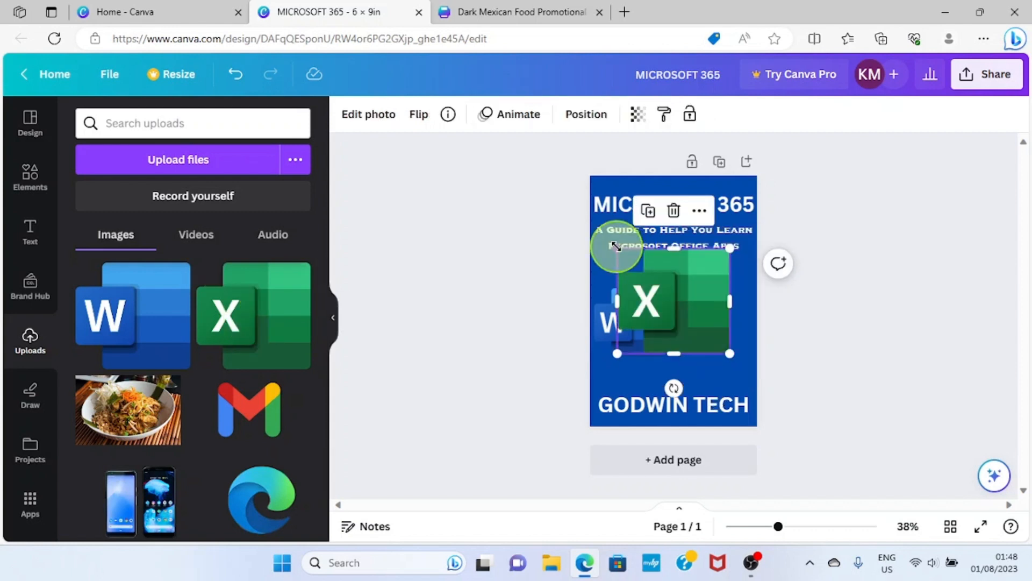
left_click(657, 305)
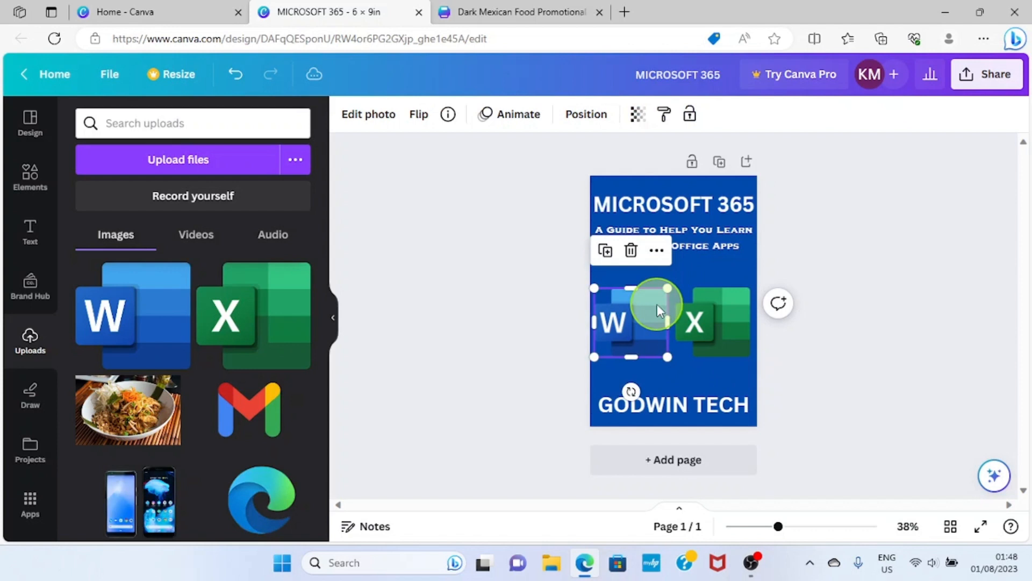
left_click(870, 263)
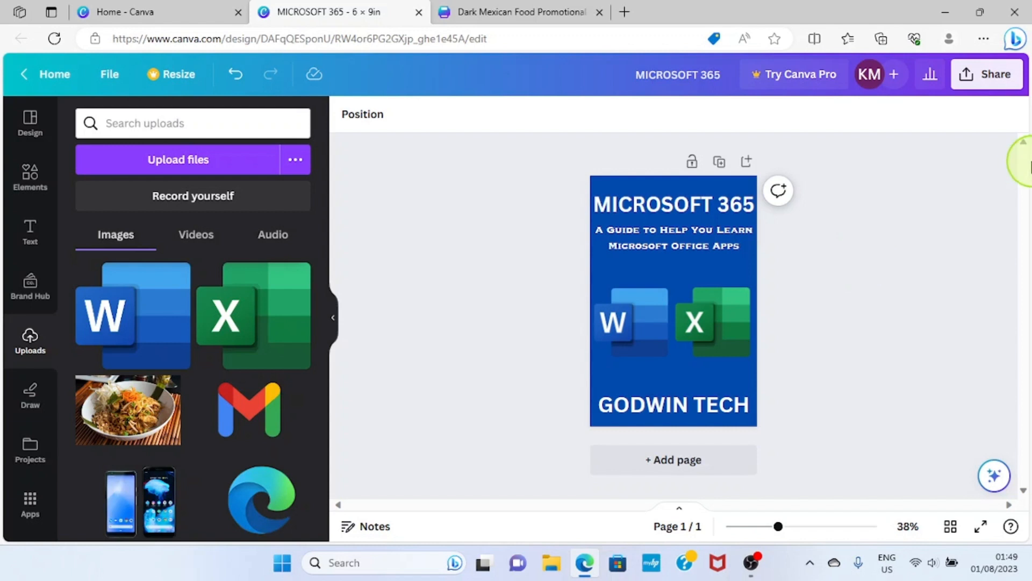
Step: Download the MICROSOFT 365 design as a PNG at size 1
left_click(993, 83)
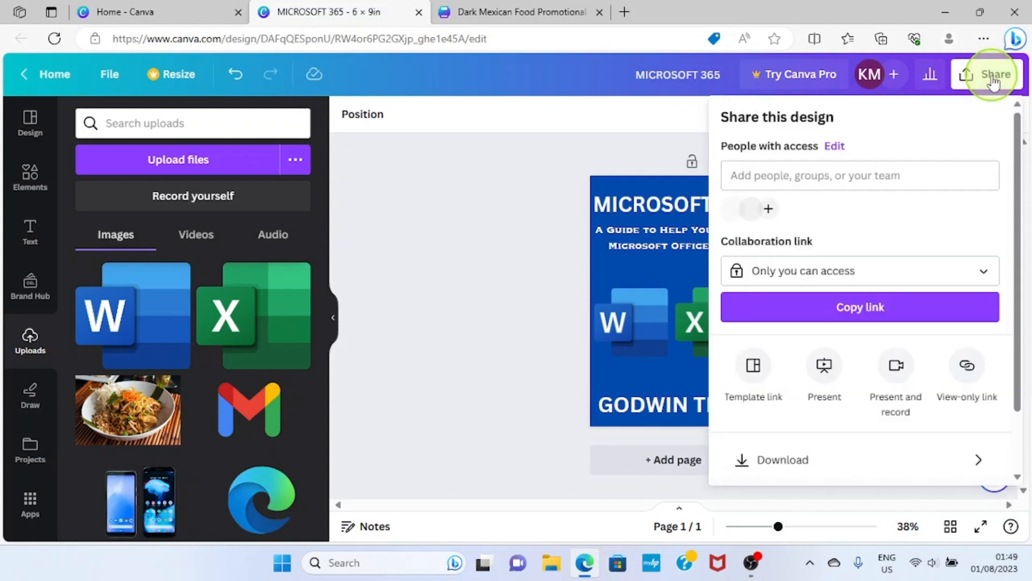
left_click(834, 467)
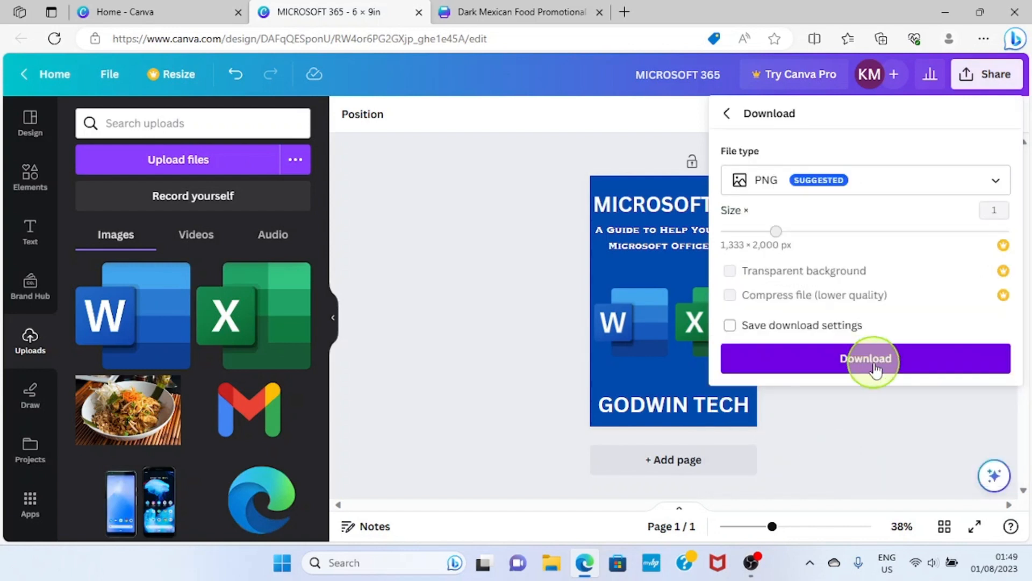
left_click(875, 370)
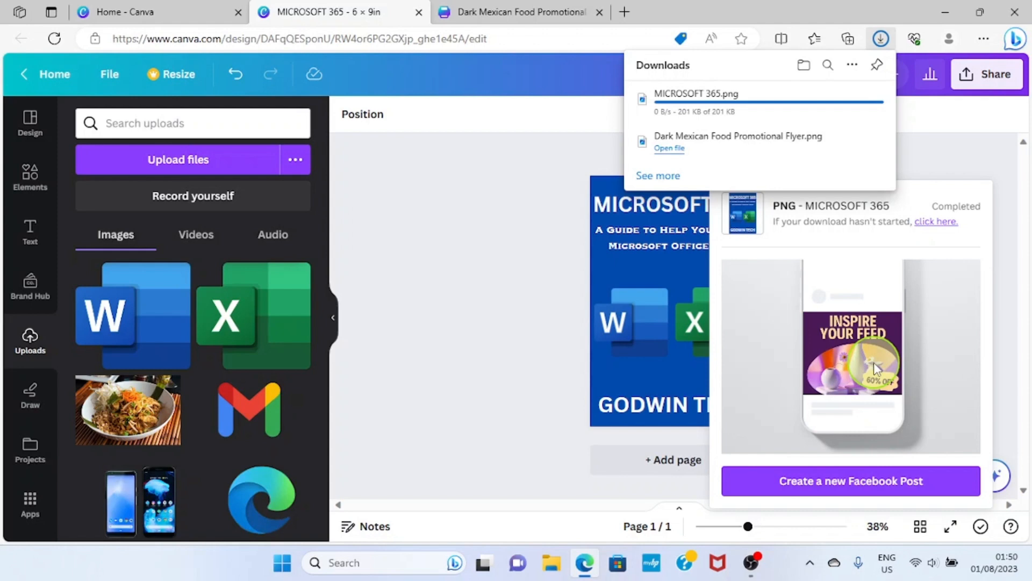
left_click(873, 363)
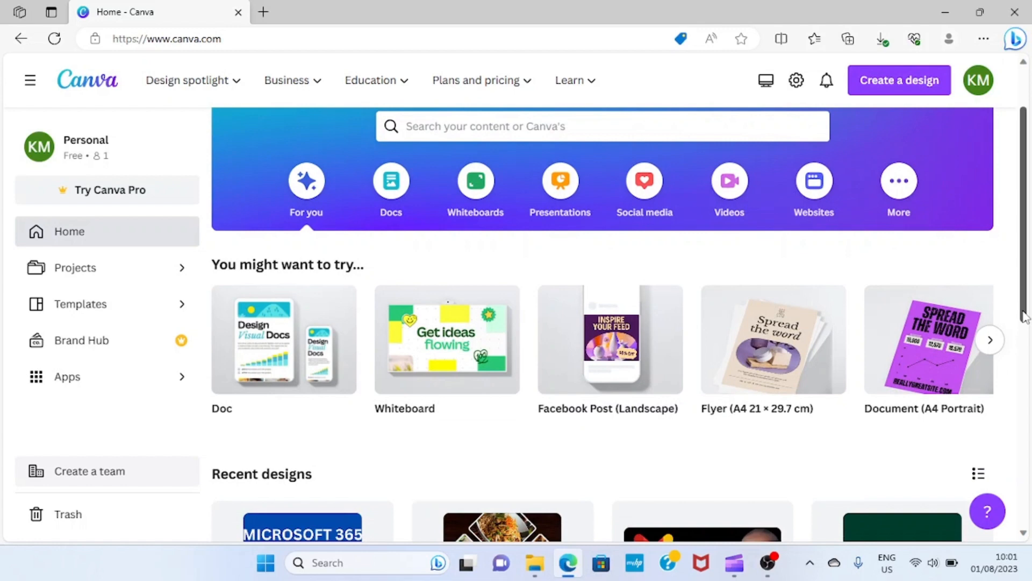
Step: Move the Black & White Simple Music Channel Youtube Banner from the recent designs to the trash
left_click_drag(1026, 317, 1027, 400)
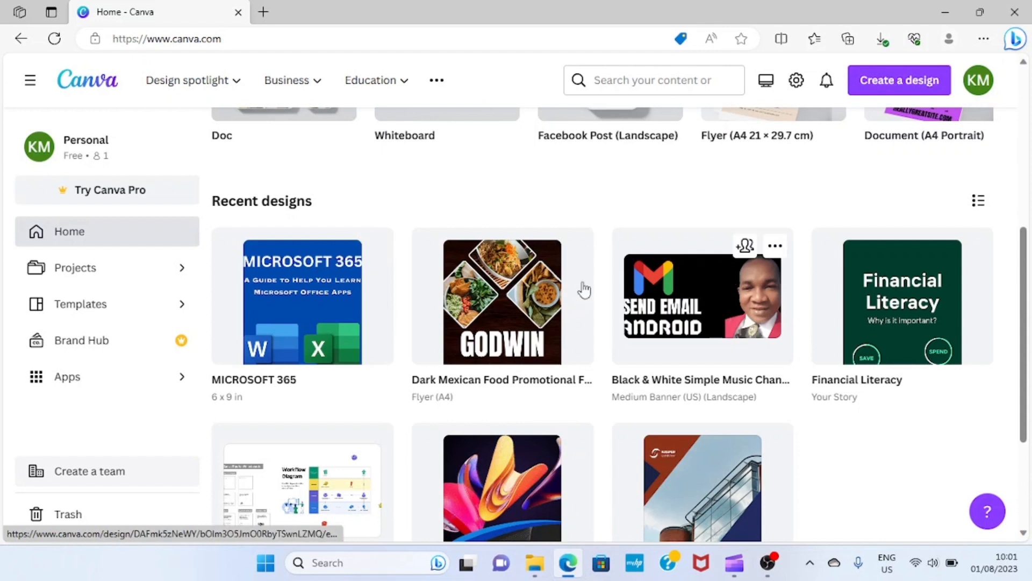
left_click(775, 247)
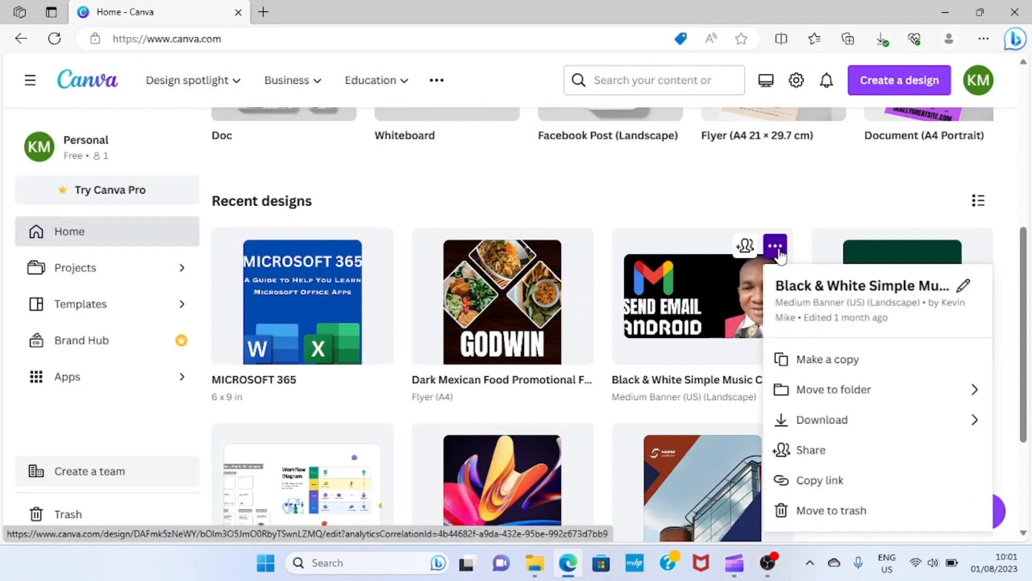
left_click(828, 511)
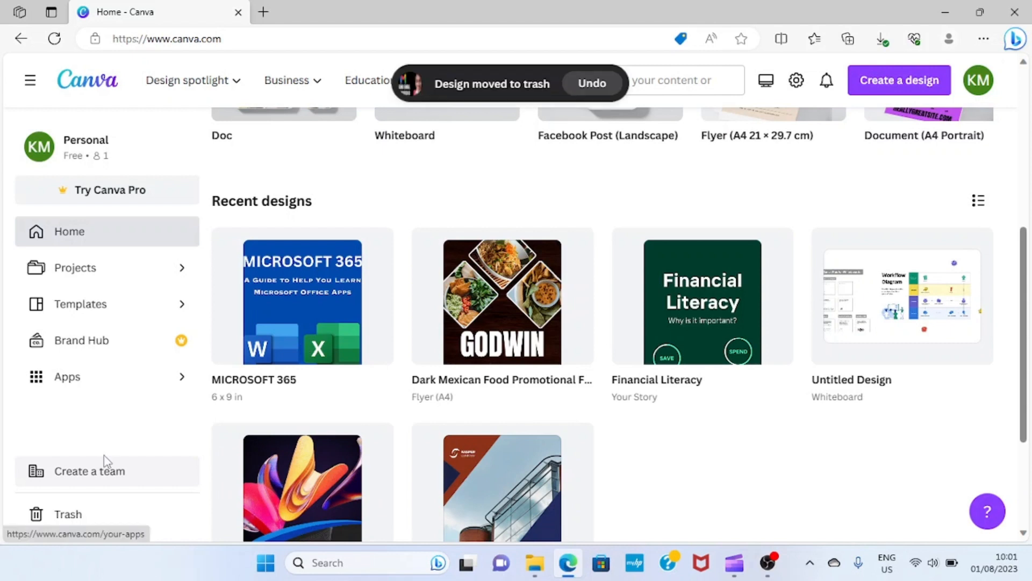
Step: Restore the Black & White Simple Music Channel Youtube Banner from the trash and check the recent designs on the home page
left_click(80, 517)
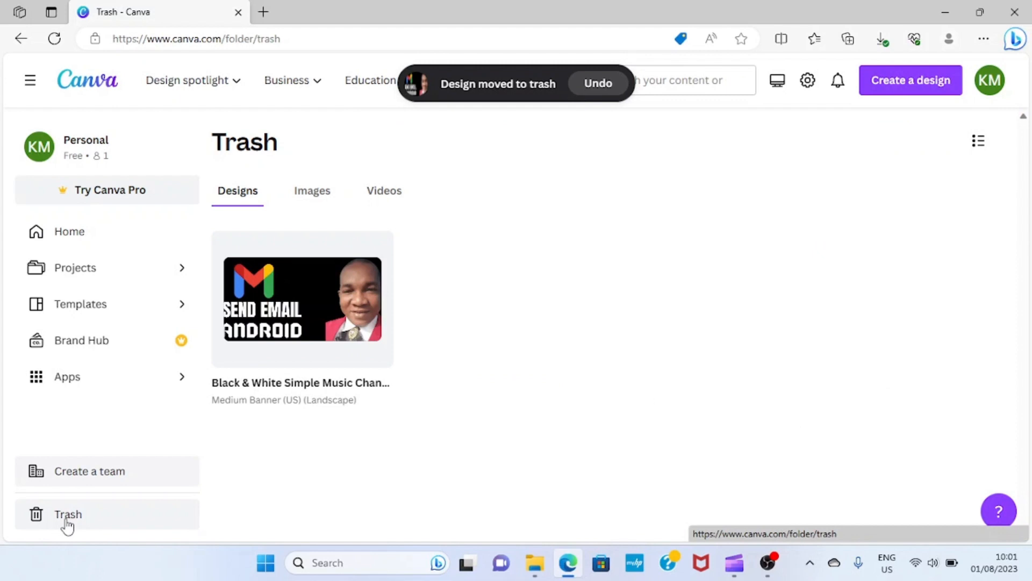
mouse_move(379, 258)
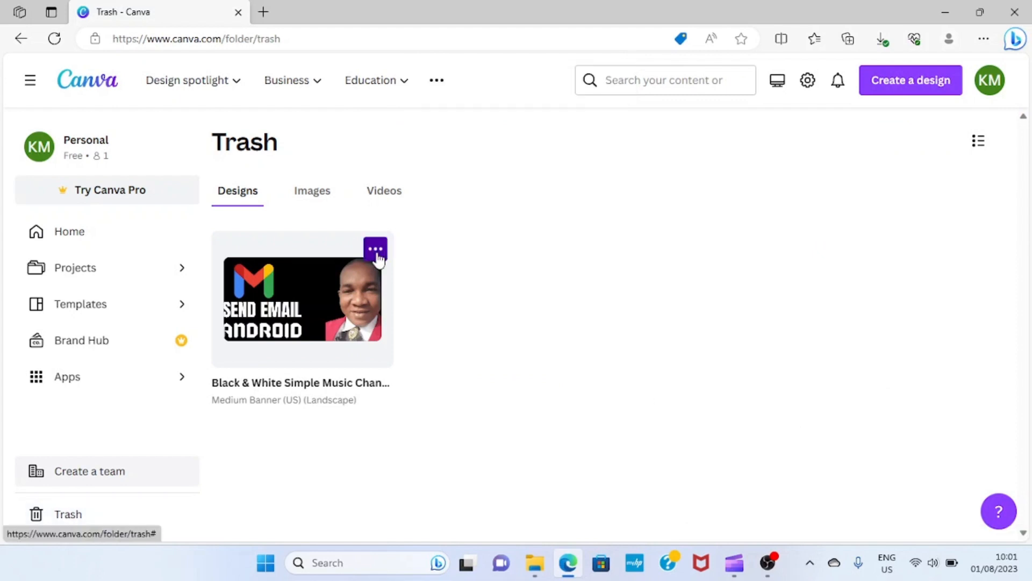
left_click(377, 250)
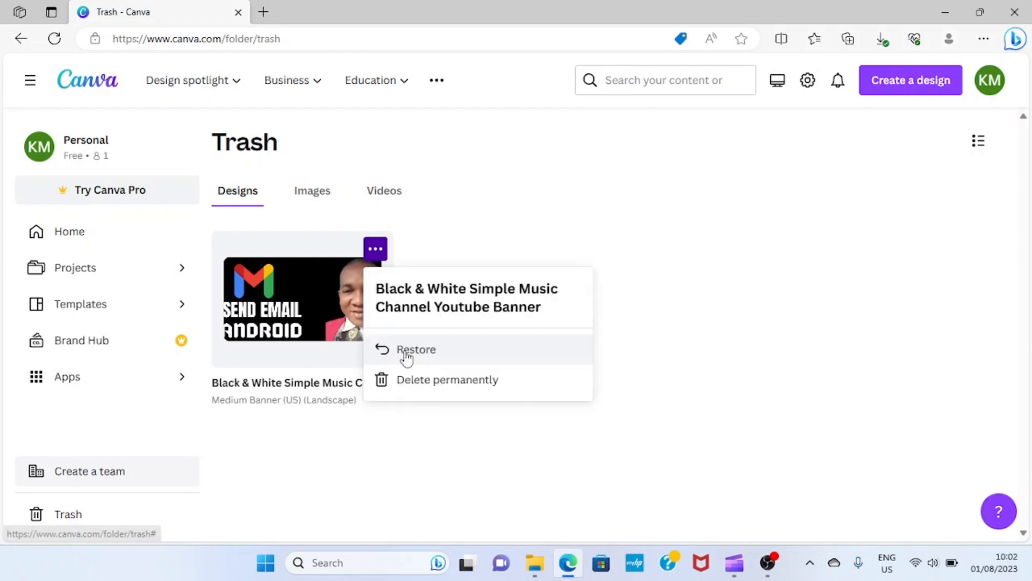
left_click(407, 355)
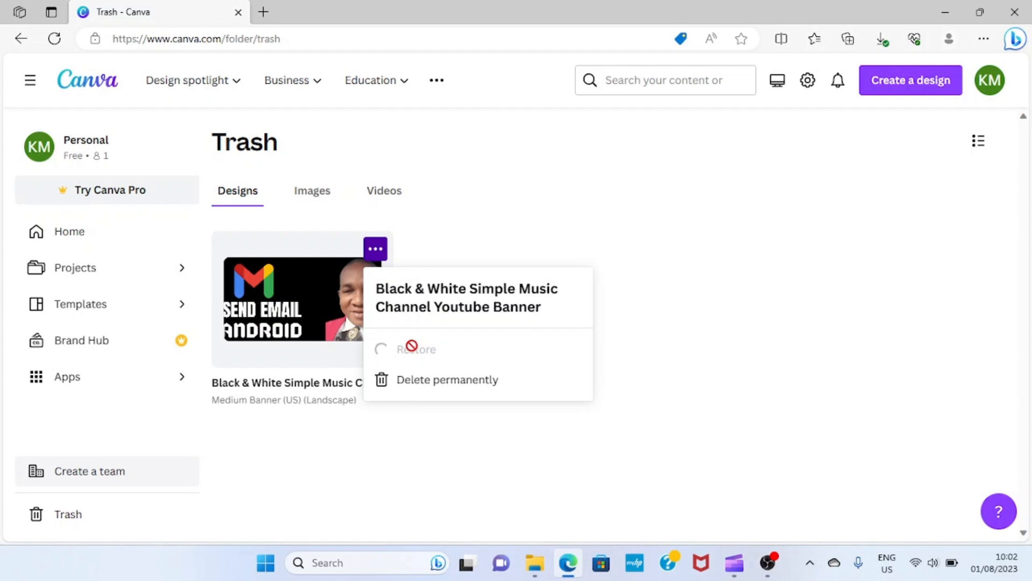
left_click(71, 232)
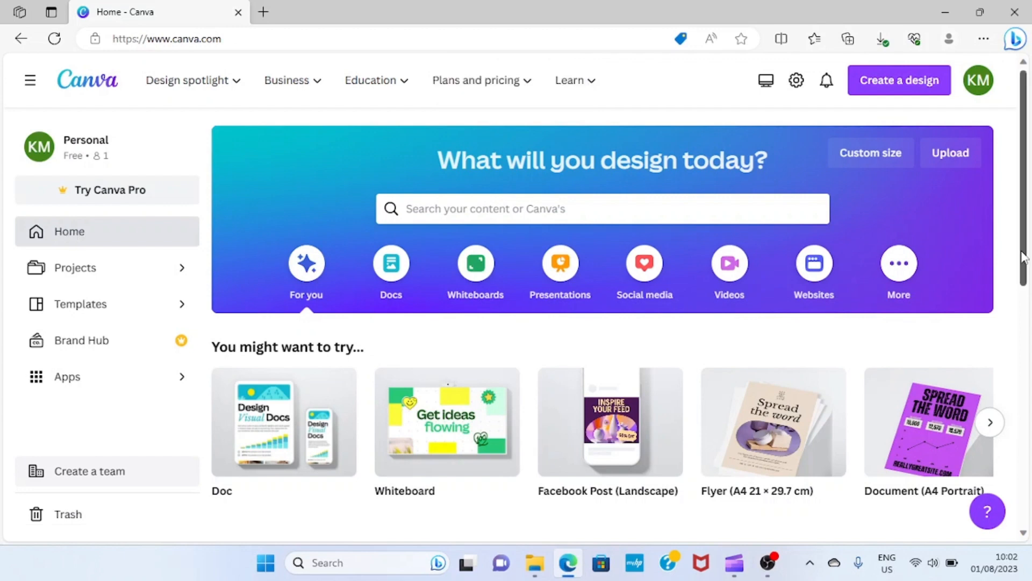
left_click_drag(1023, 257, 1030, 398)
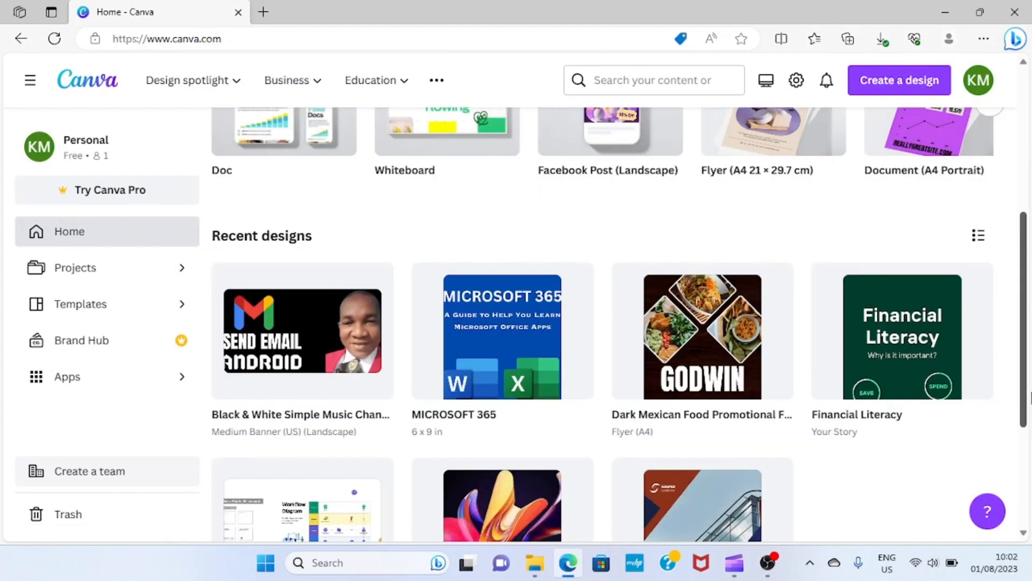
mouse_move(360, 357)
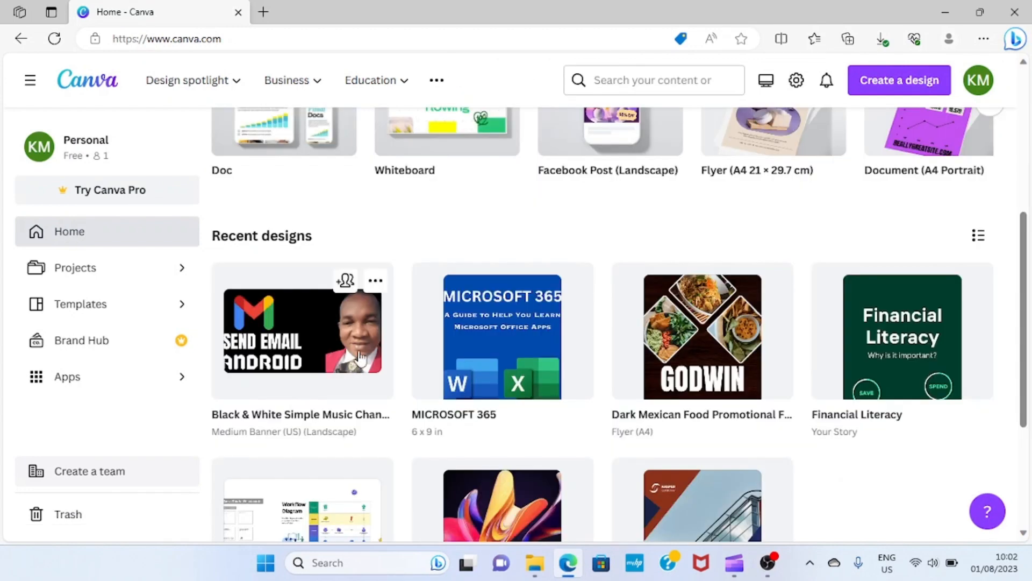